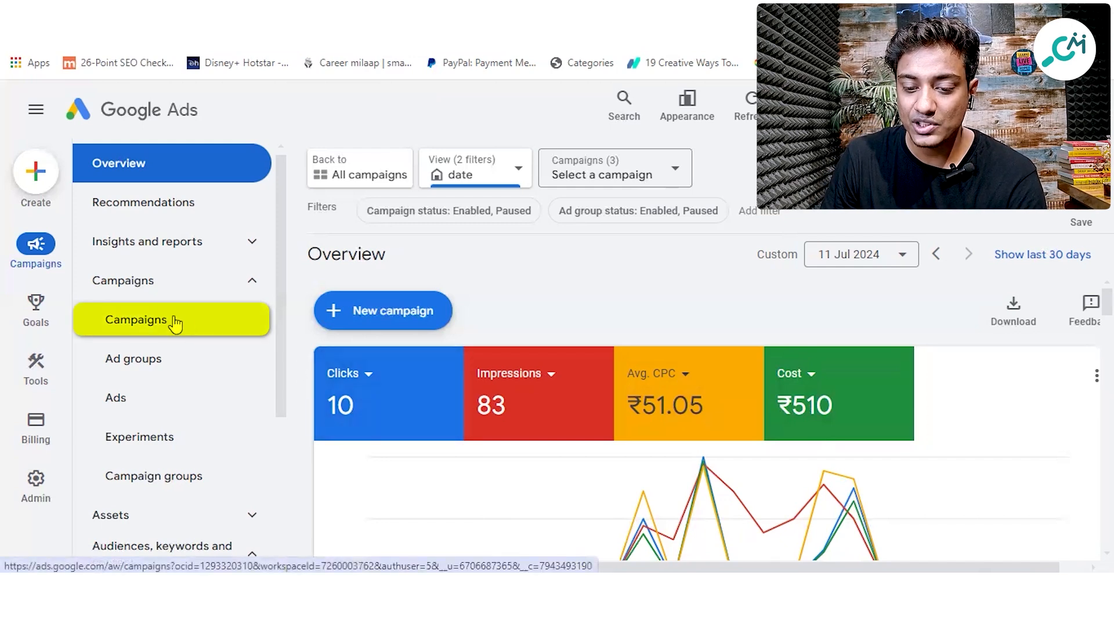
Open the campaigns list and review each campaign's budget, status, impressions, CTR, cost, bid strategy, clicks and conversions
{"action": "left_click", "coordinate": [136, 319]}
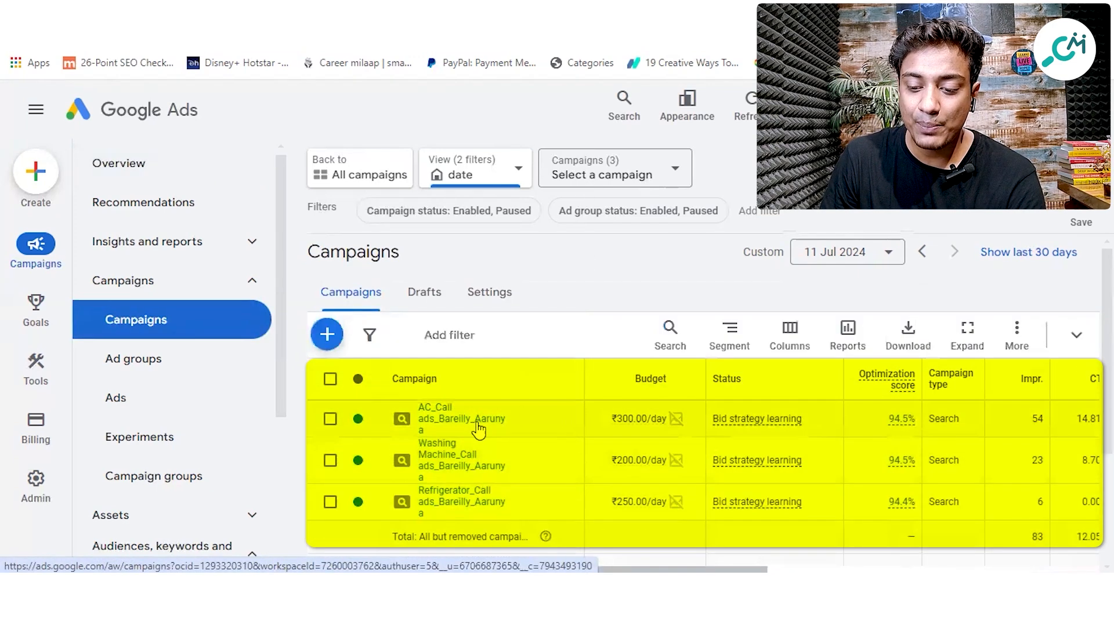
{"action": "scroll", "coordinate": [476, 455], "scroll_direction": "down", "scroll_amount": 1}
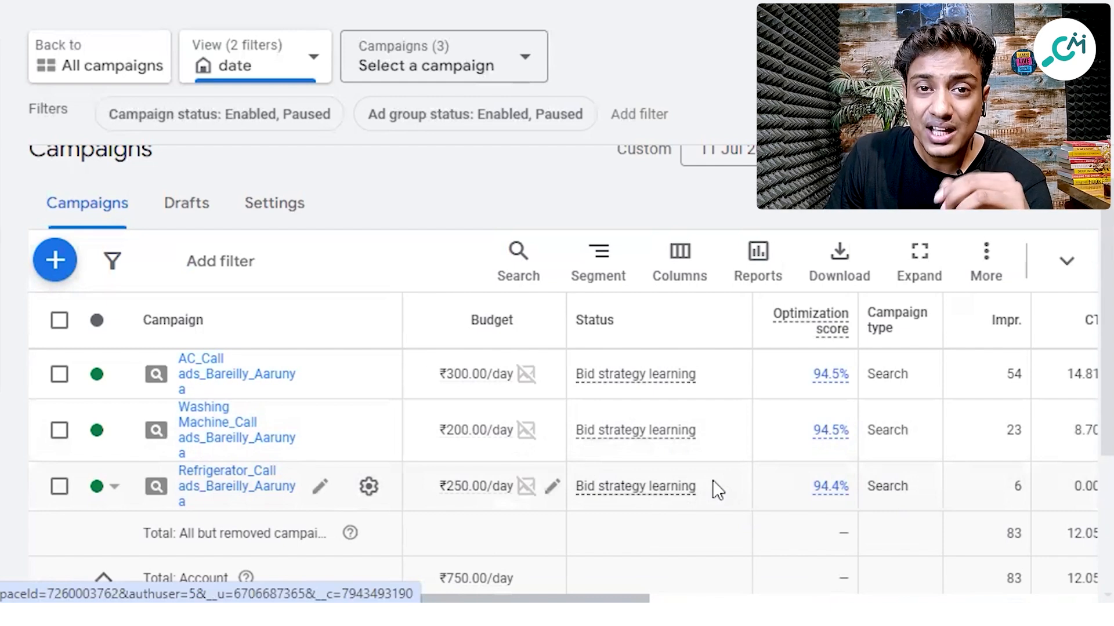
{"action": "left_click_drag", "start_coordinate": [621, 598], "coordinate": [686, 598]}
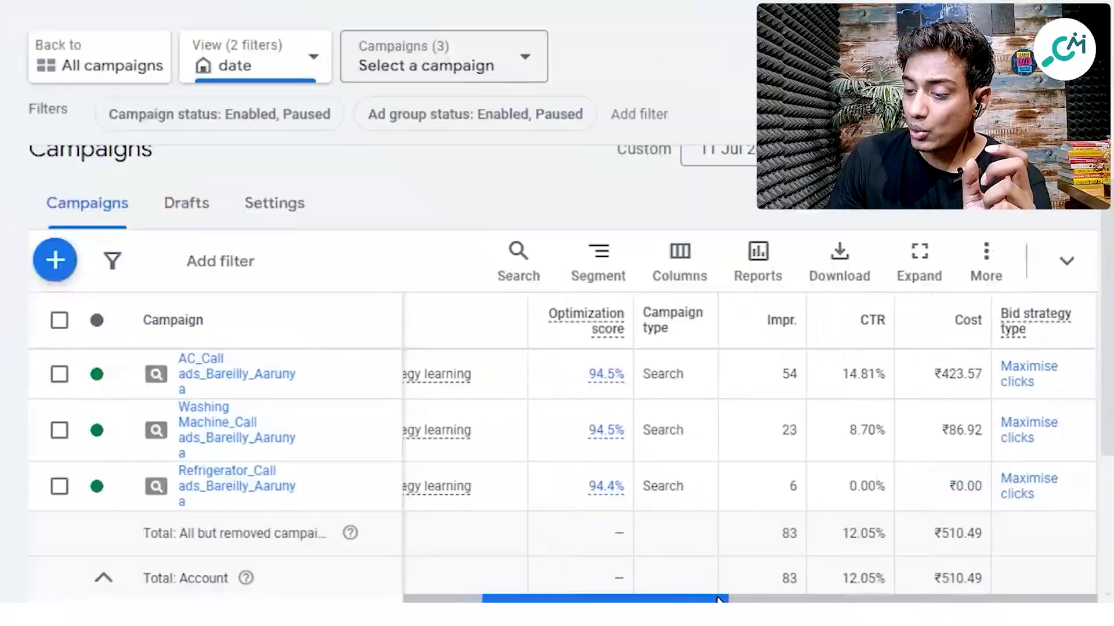
{"action": "scroll", "coordinate": [928, 348], "scroll_direction": "right", "scroll_amount": 2}
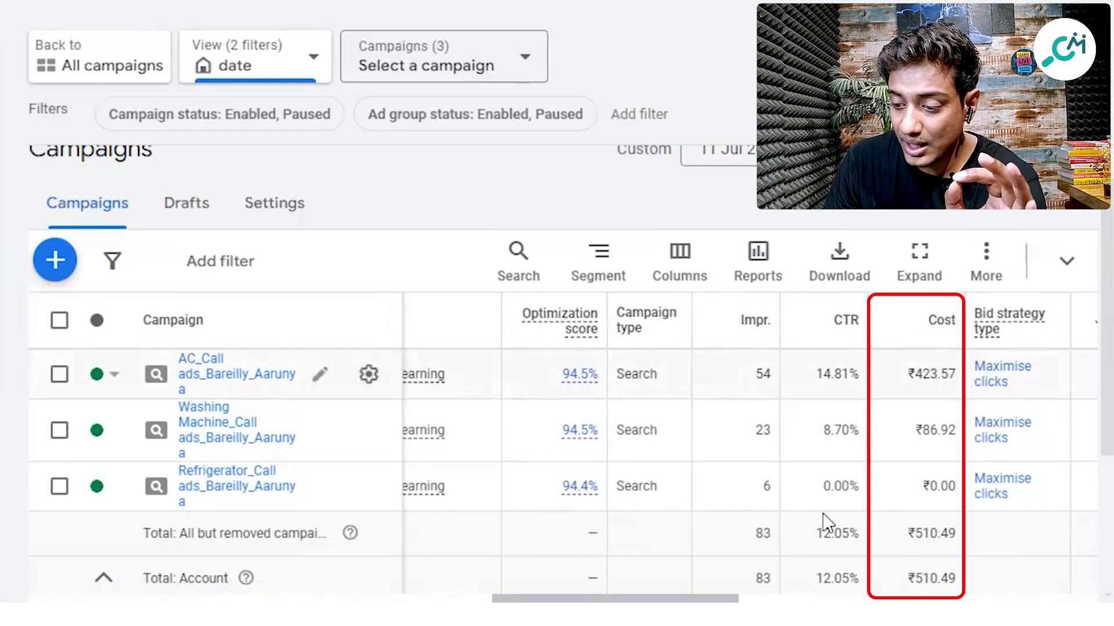
{"action": "left_click_drag", "start_coordinate": [725, 599], "coordinate": [806, 602]}
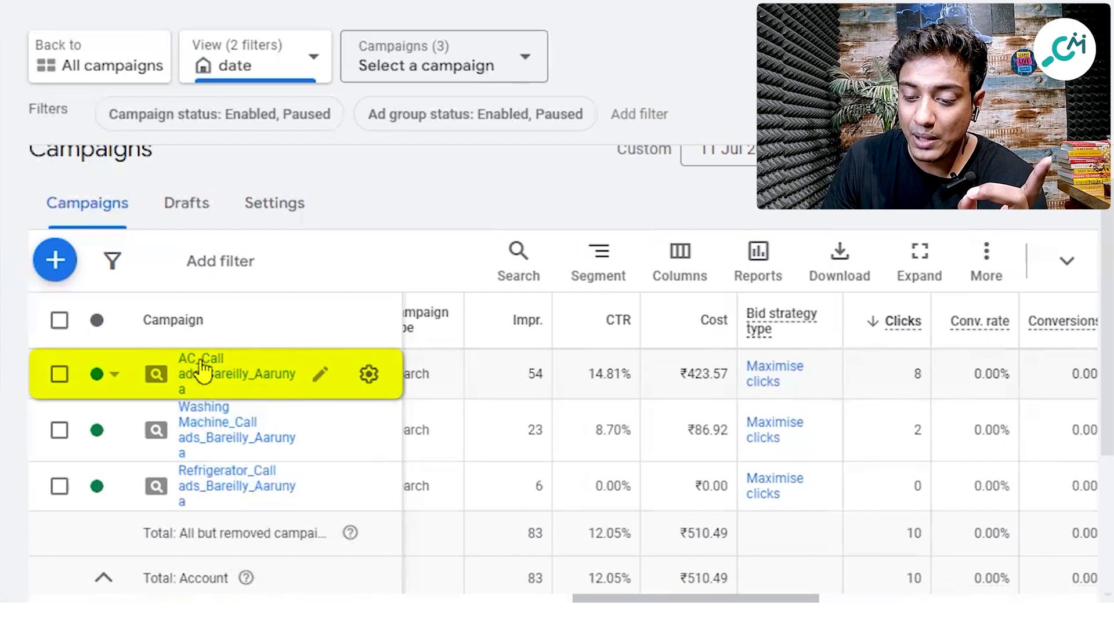
Examine the AC call ads campaign's search keywords, including their phone calls, clicks, cost, match type and status
{"action": "left_click_drag", "start_coordinate": [474, 601], "coordinate": [840, 498]}
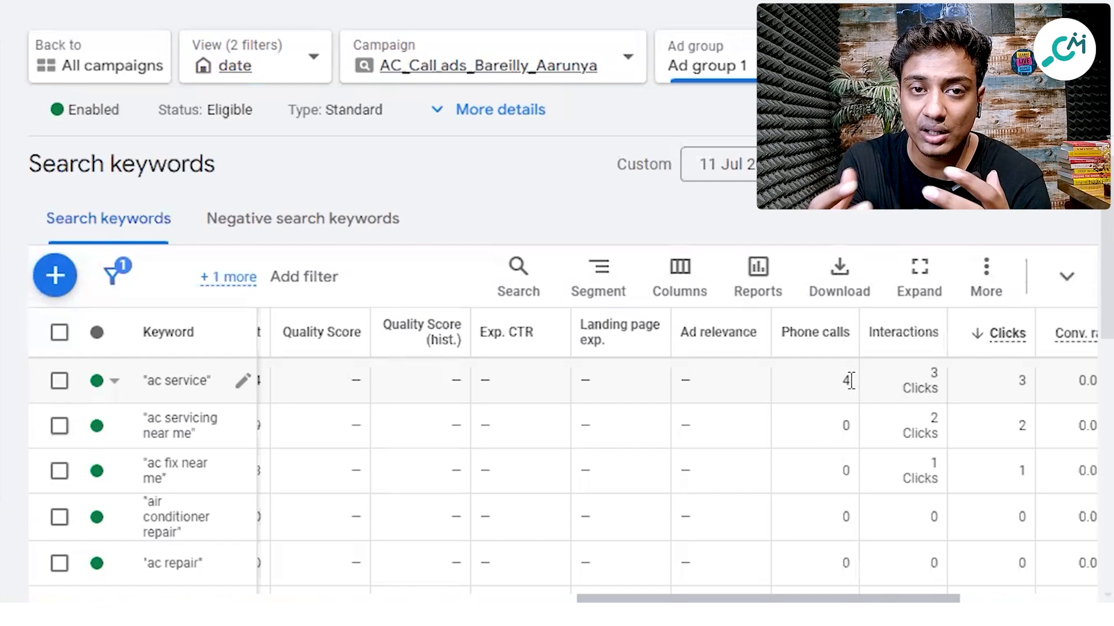
{"action": "scroll", "coordinate": [116, 377], "scroll_direction": "left", "scroll_amount": 5}
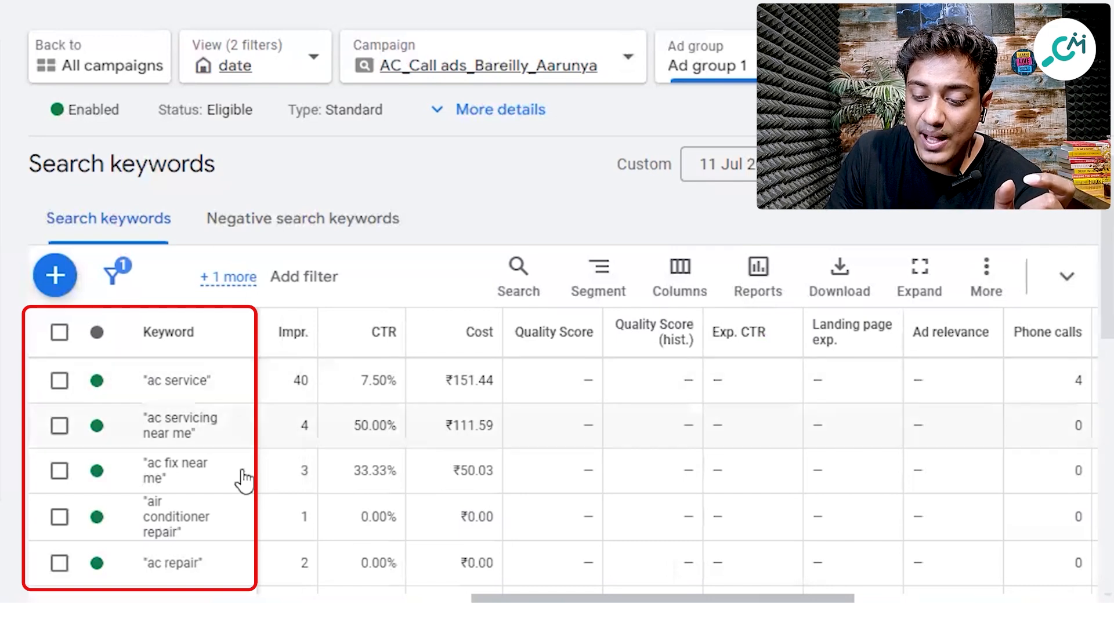
{"action": "left_click_drag", "start_coordinate": [485, 600], "coordinate": [243, 602]}
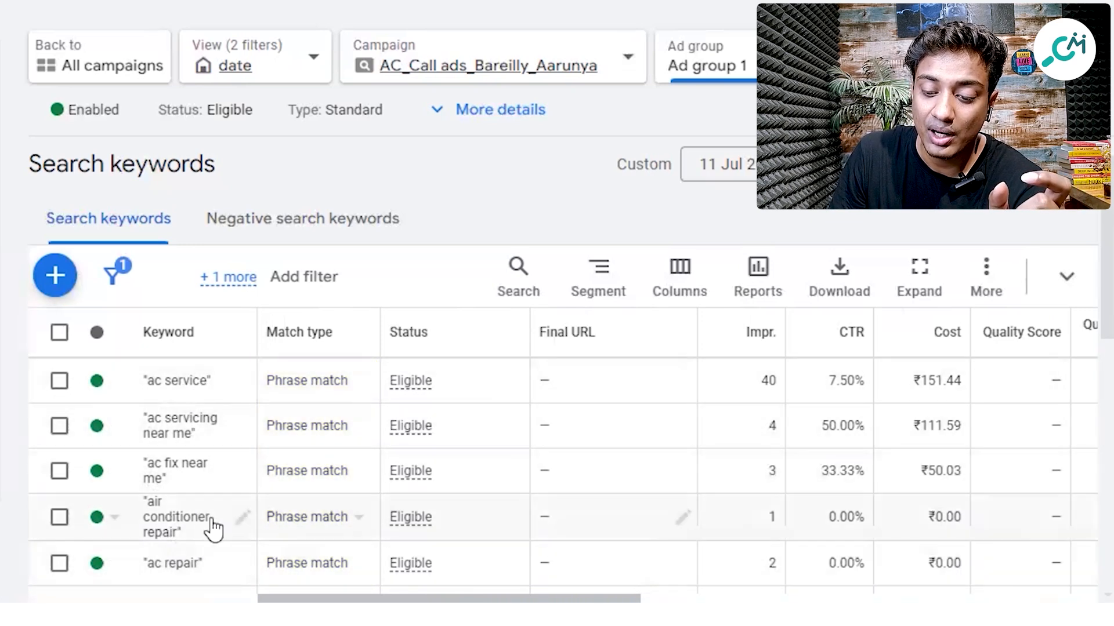
{"action": "scroll", "coordinate": [209, 522], "scroll_direction": "down", "scroll_amount": 2}
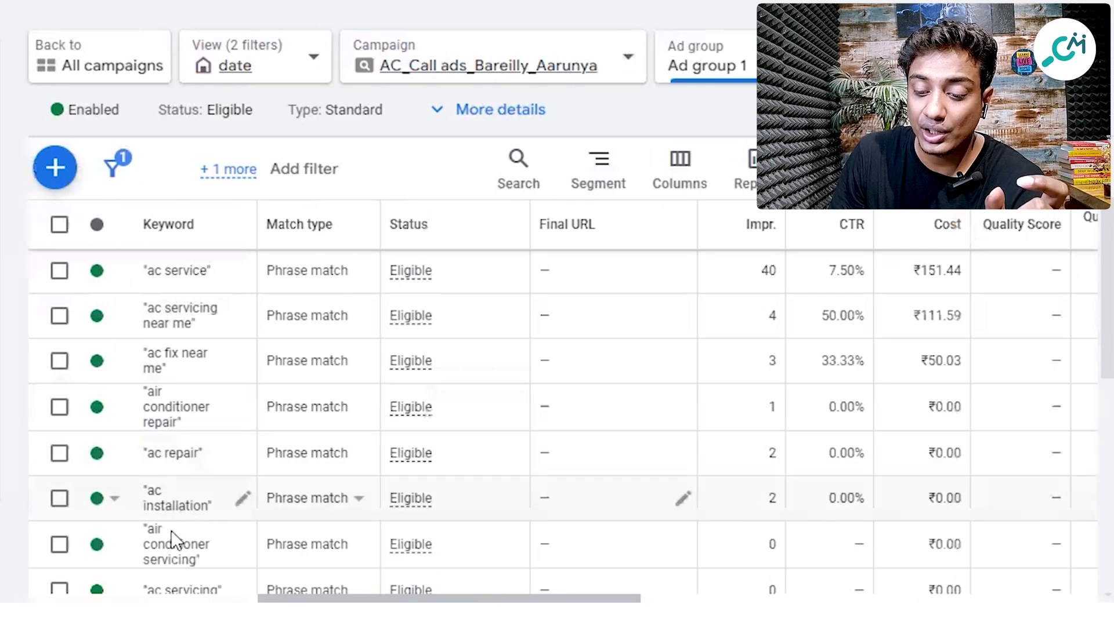
{"action": "scroll", "coordinate": [200, 546], "scroll_direction": "down", "scroll_amount": 2}
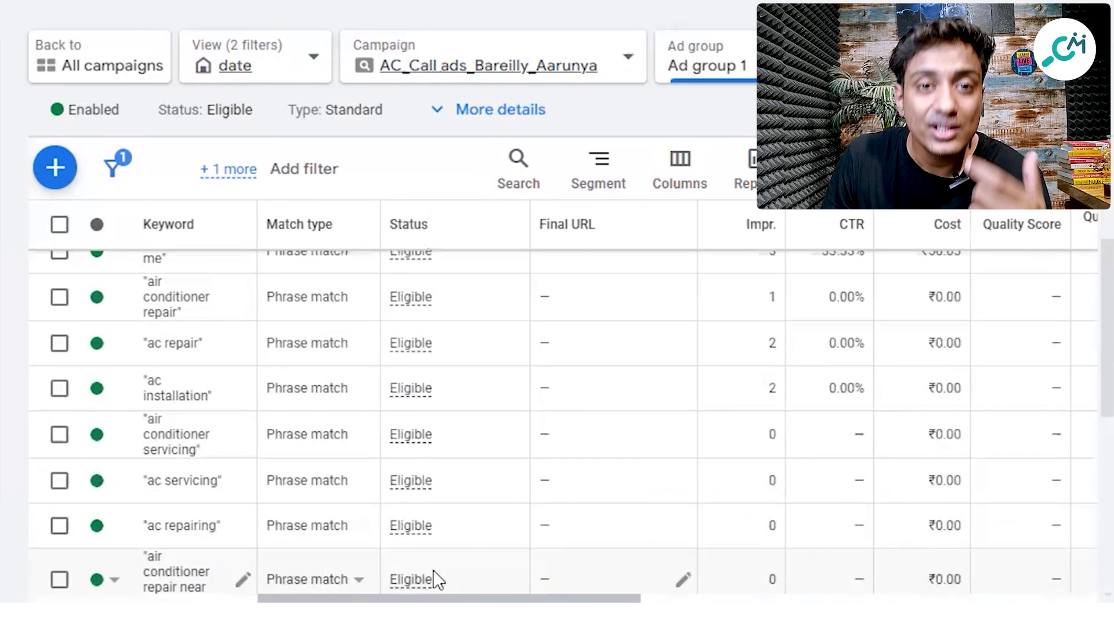
{"action": "scroll", "coordinate": [438, 570], "scroll_direction": "up", "scroll_amount": 4}
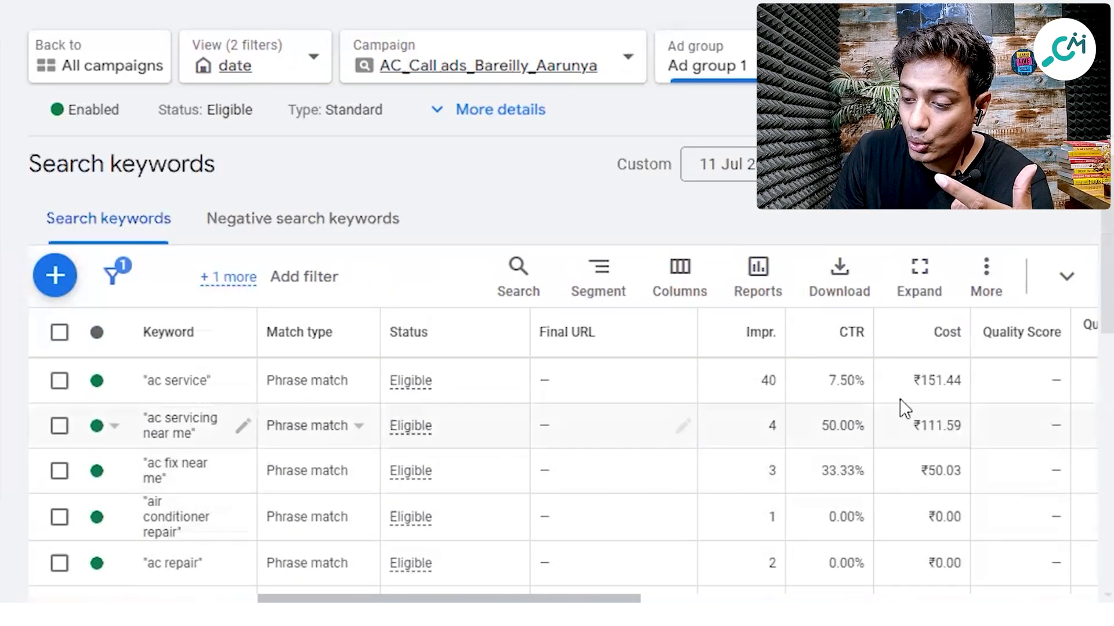
Check the eligibility details of the "ac repair" keyword and look over the quality score columns
{"action": "left_click", "coordinate": [659, 540]}
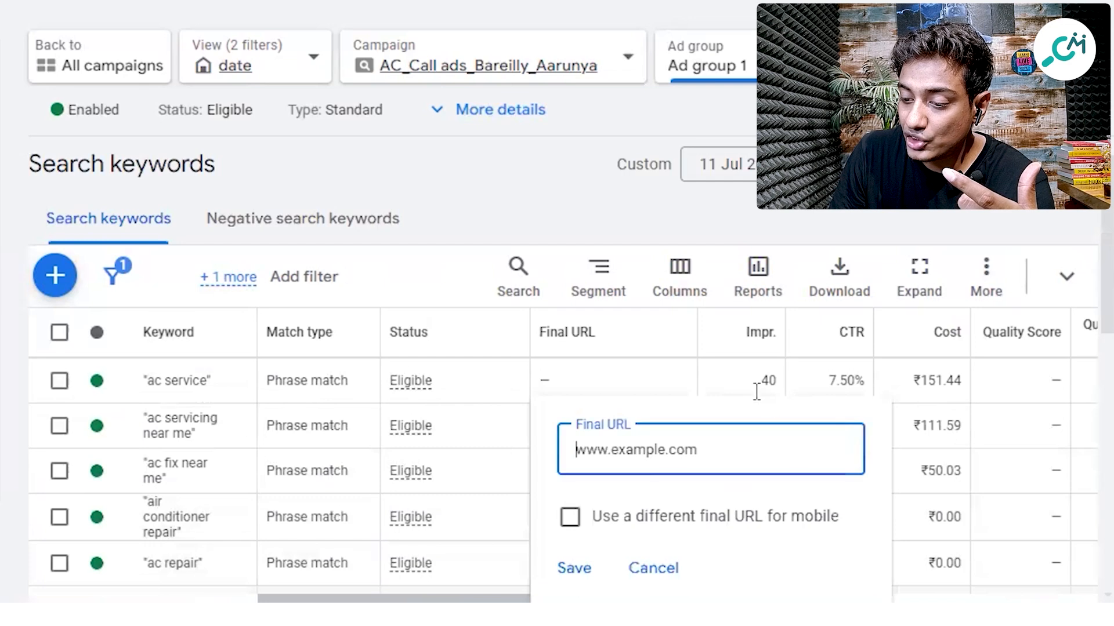
{"action": "left_click", "coordinate": [651, 570]}
{"action": "scroll", "coordinate": [174, 325], "scroll_direction": "down", "scroll_amount": 1}
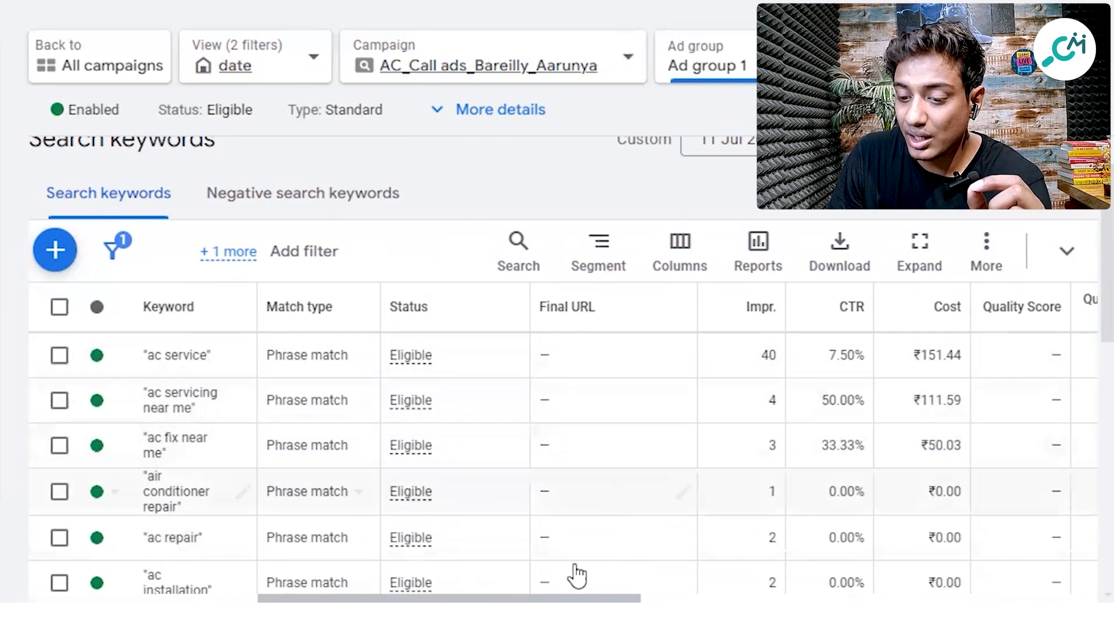
{"action": "mouse_move", "coordinate": [394, 542]}
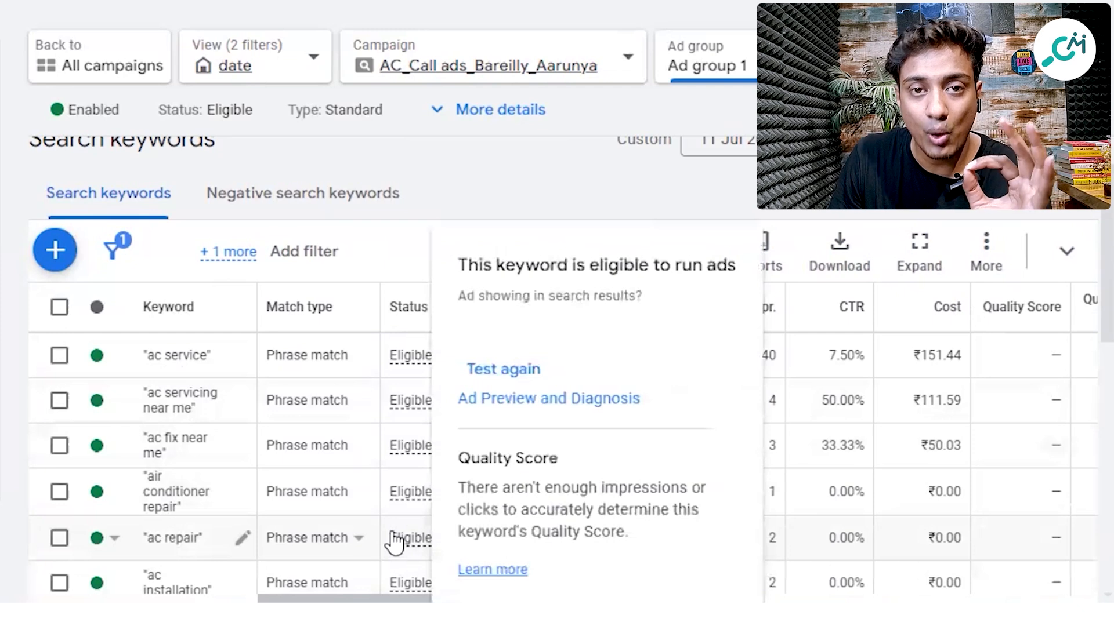
{"action": "left_click_drag", "start_coordinate": [348, 601], "coordinate": [606, 594]}
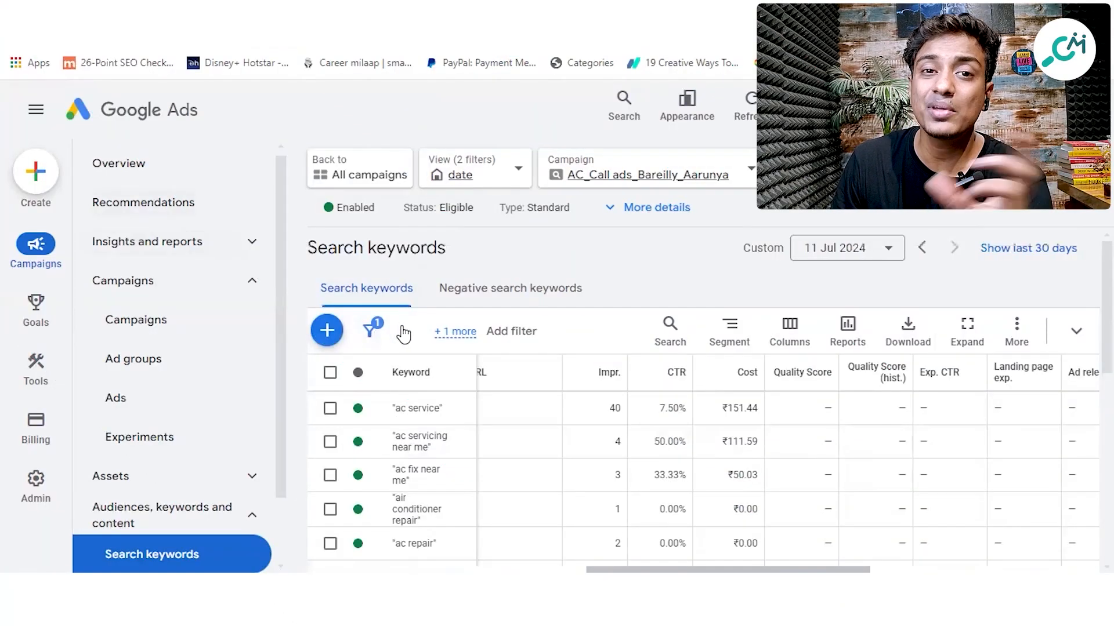
Return to the list of all campaigns and start creating a new campaign
{"action": "left_click", "coordinate": [183, 317]}
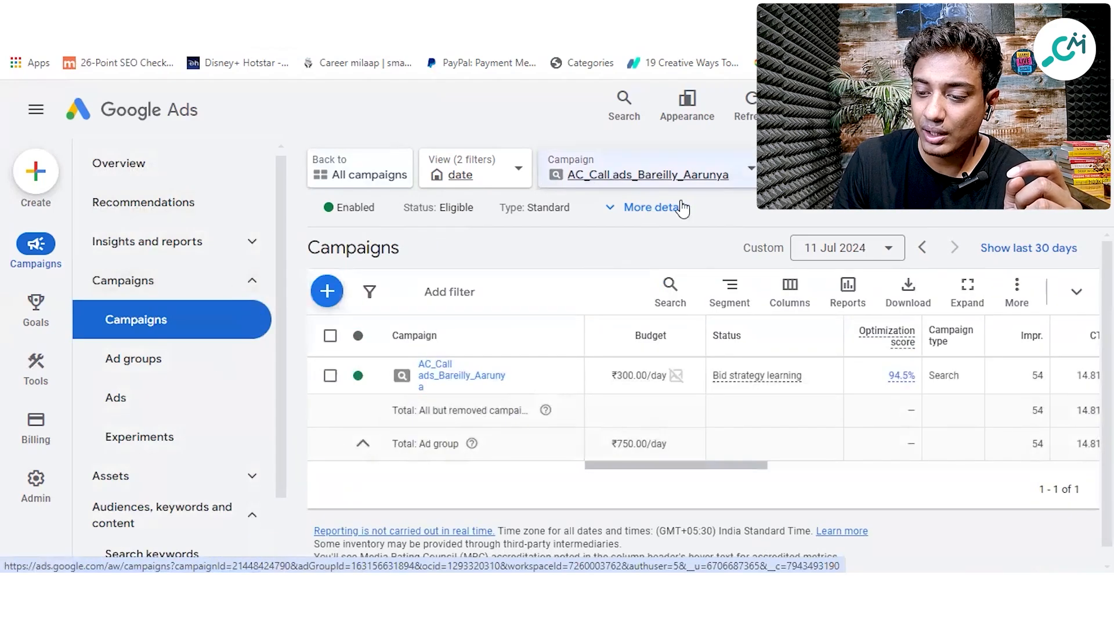
{"action": "left_click", "coordinate": [709, 175]}
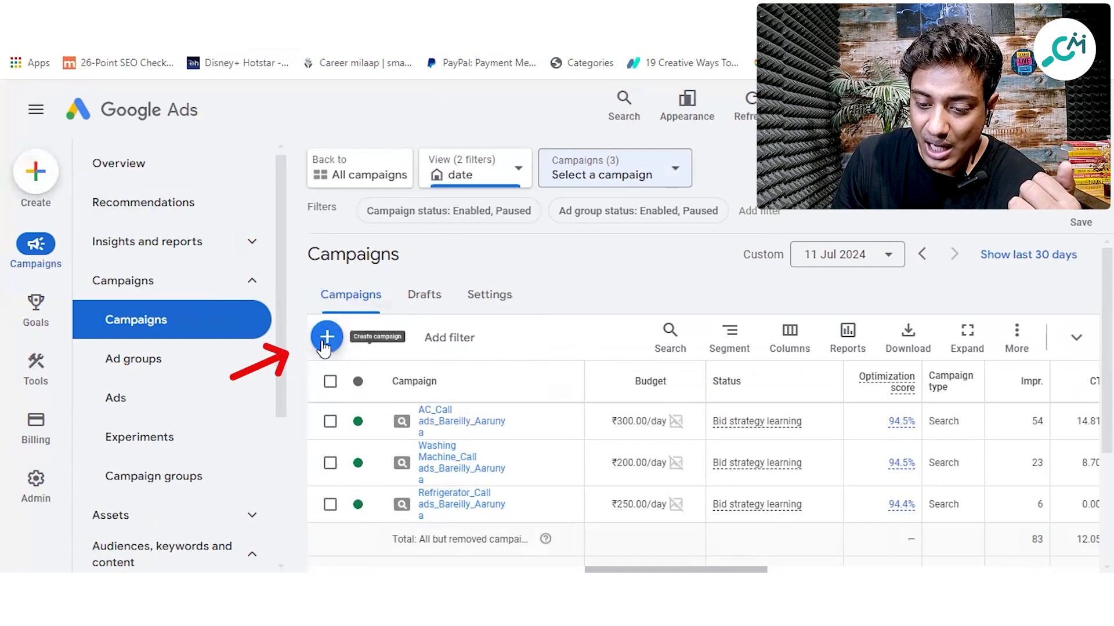
{"action": "left_click", "coordinate": [325, 346]}
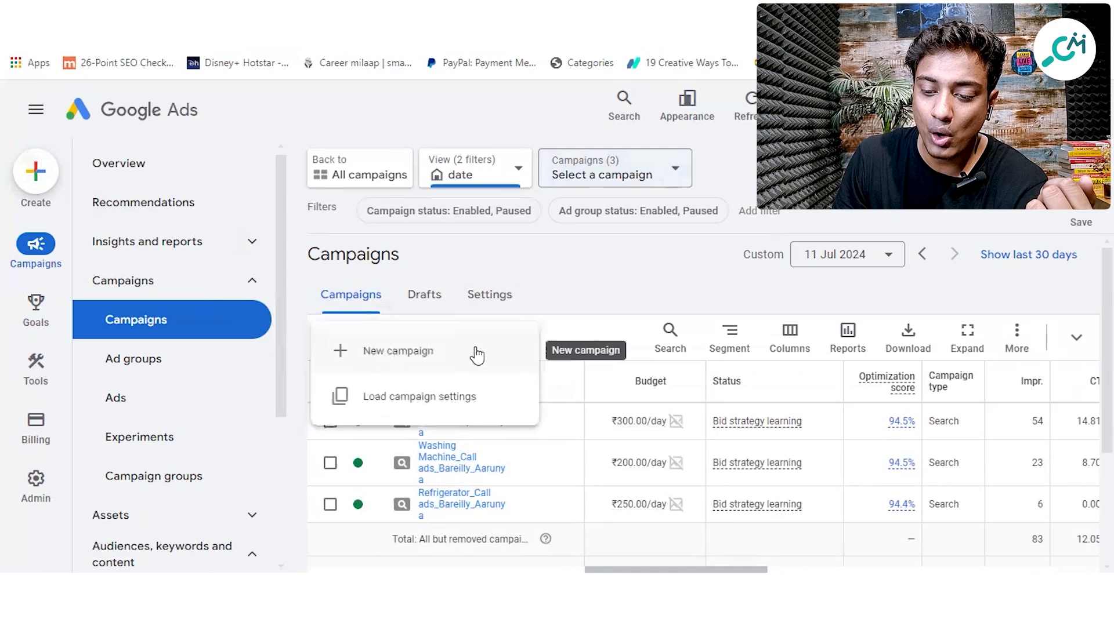
{"action": "left_click", "coordinate": [411, 351]}
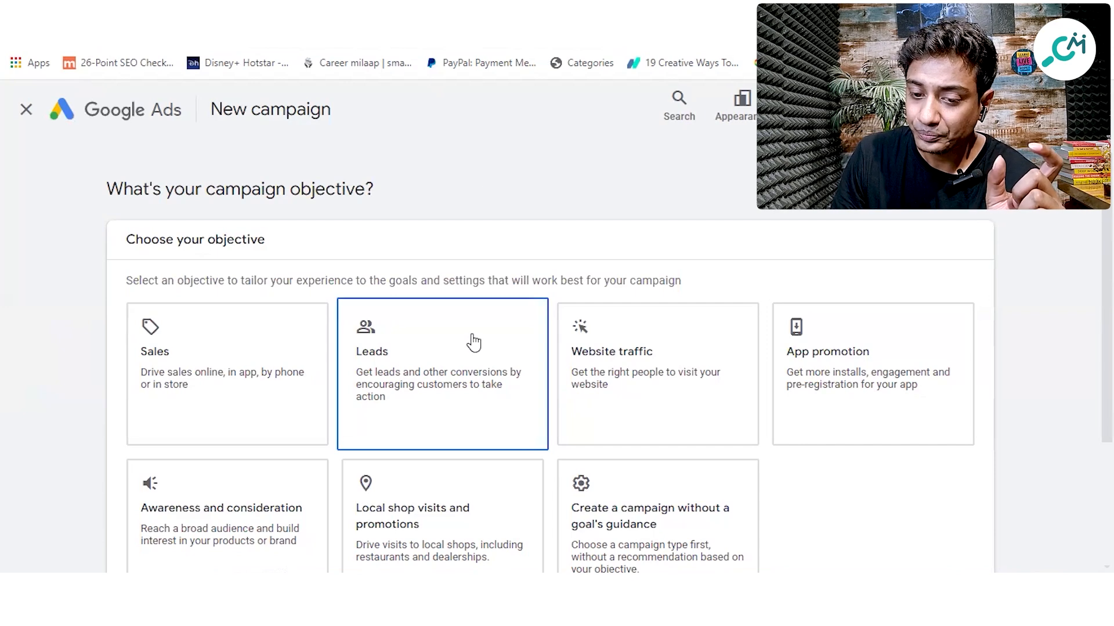
Review the available campaign objectives, choose Leads, and continue with the Phone call leads conversion goal
{"action": "scroll", "coordinate": [550, 371], "scroll_direction": "down", "scroll_amount": 1}
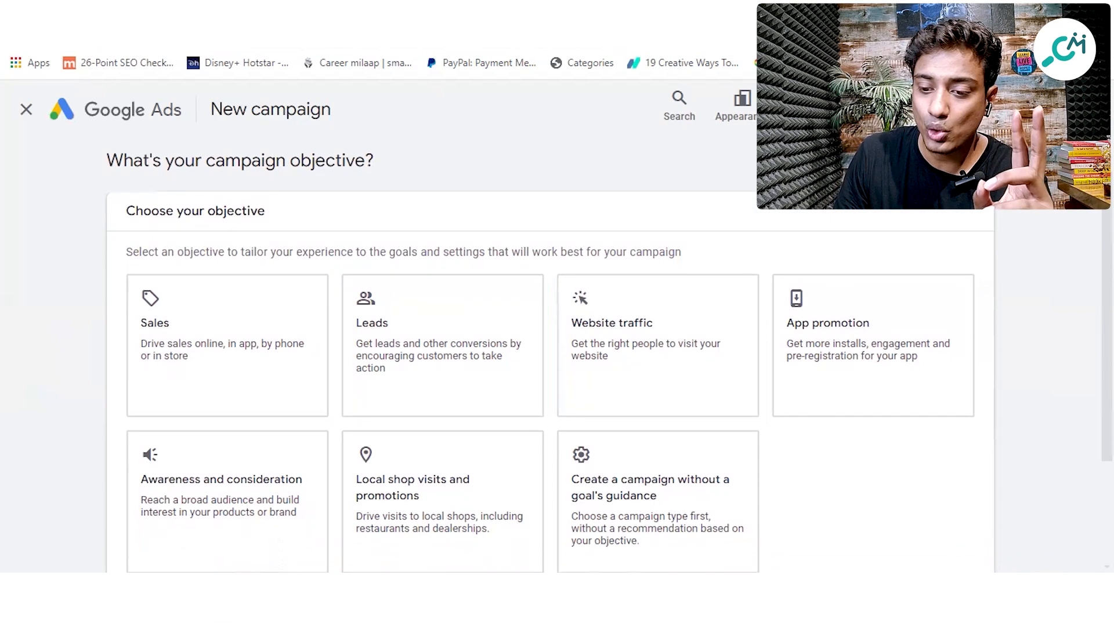
{"action": "scroll", "coordinate": [550, 371], "scroll_direction": "up", "scroll_amount": 1}
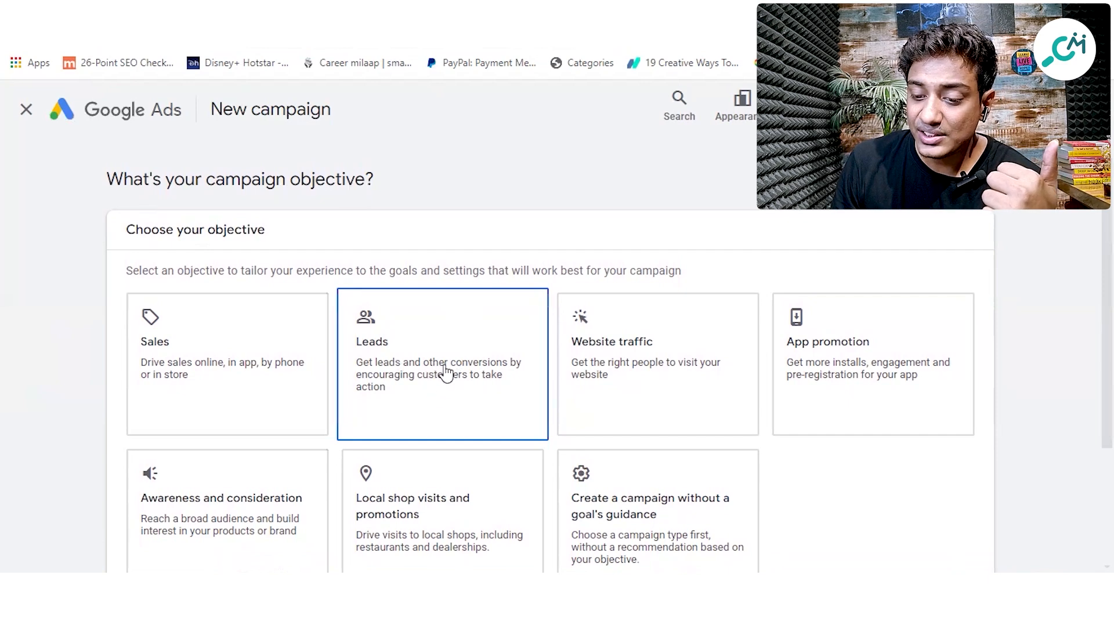
{"action": "scroll", "coordinate": [446, 374], "scroll_direction": "down", "scroll_amount": 2}
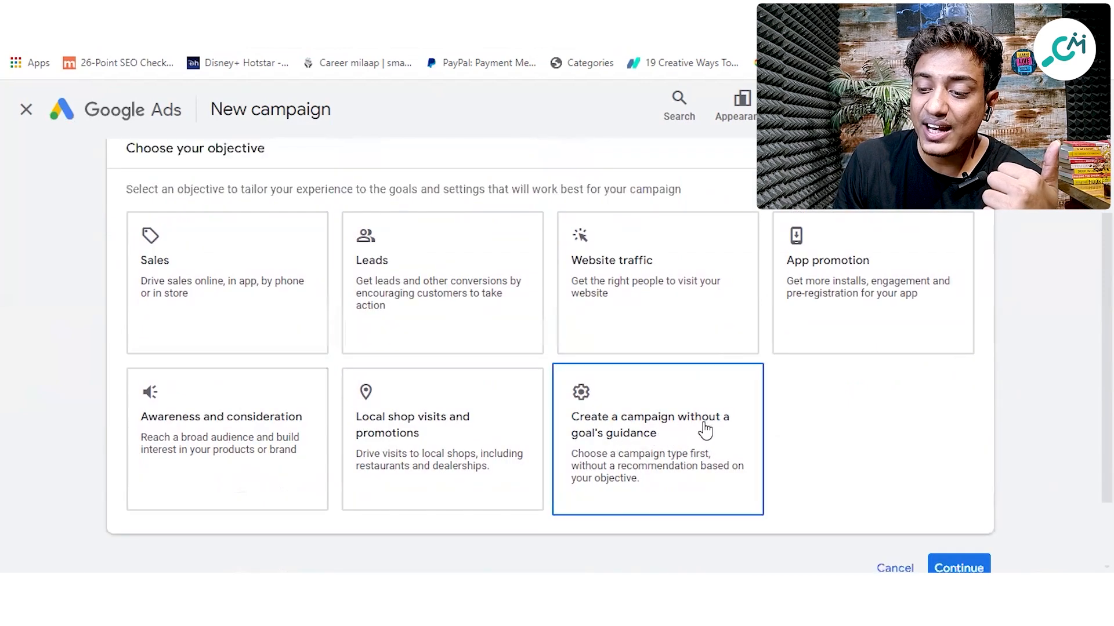
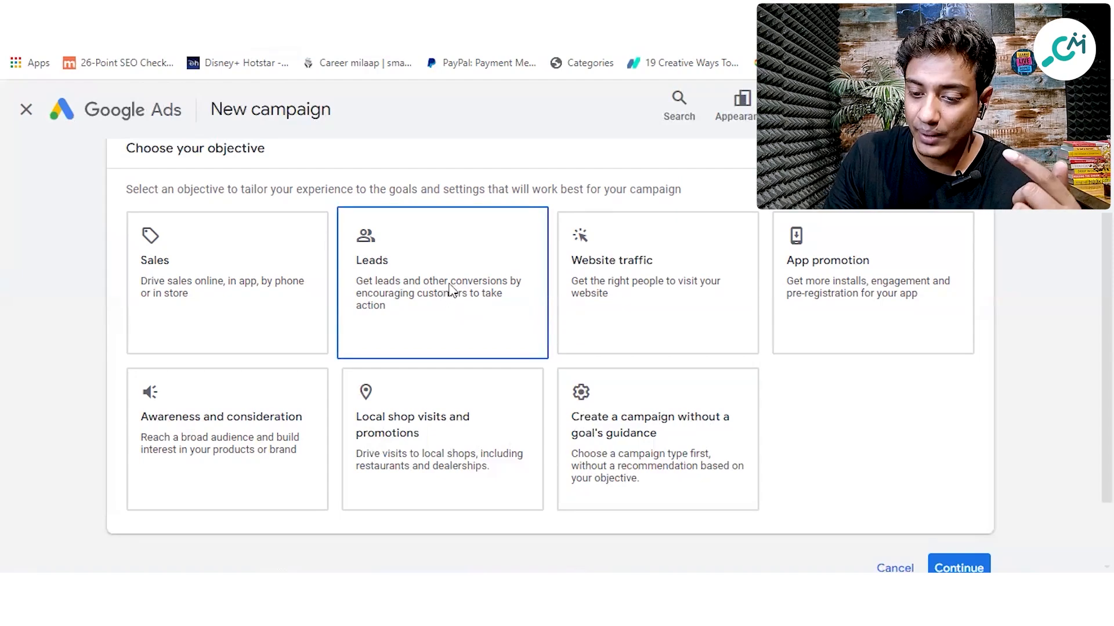
{"action": "left_click", "coordinate": [425, 272]}
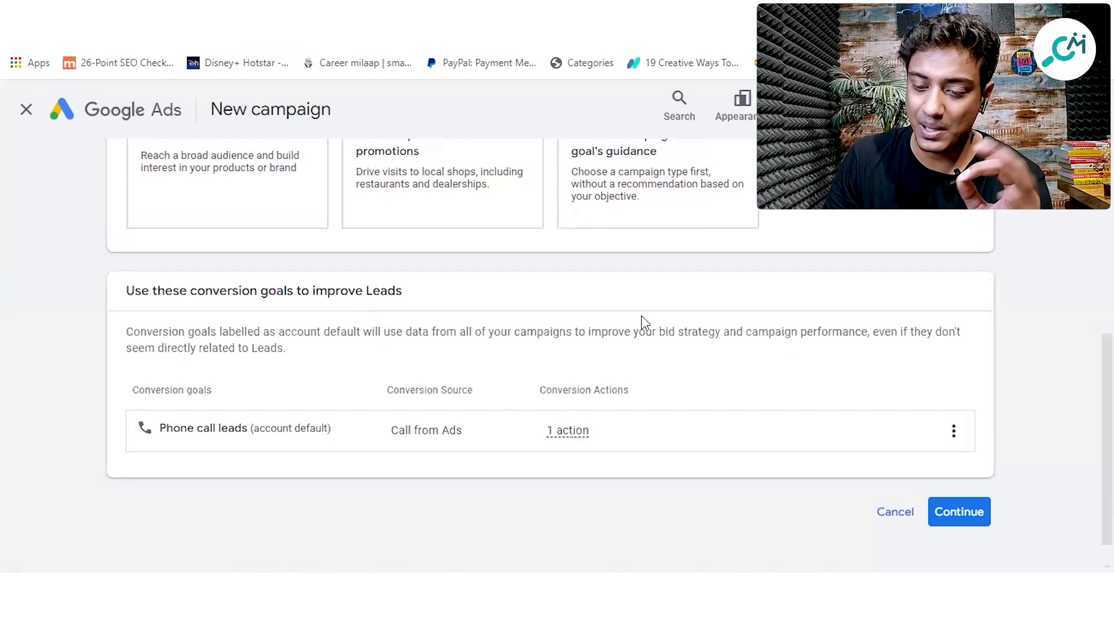
{"action": "left_click", "coordinate": [938, 514]}
Look through the campaign types and choose Search for the new Leads campaign
{"action": "scroll", "coordinate": [321, 385], "scroll_direction": "down", "scroll_amount": 1}
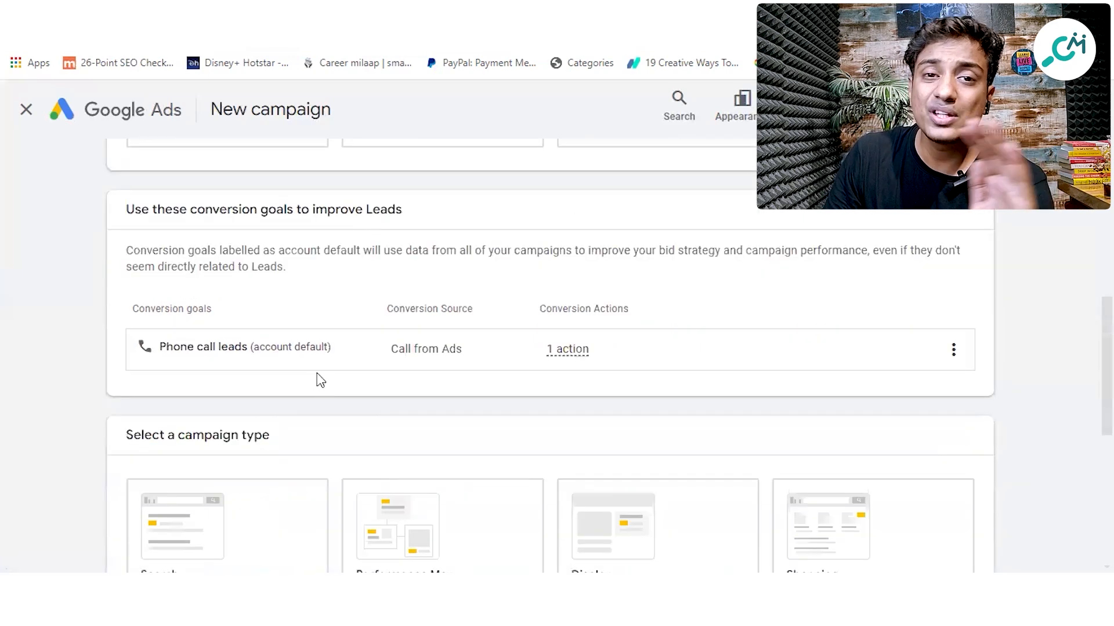
{"action": "scroll", "coordinate": [371, 371], "scroll_direction": "down", "scroll_amount": 3}
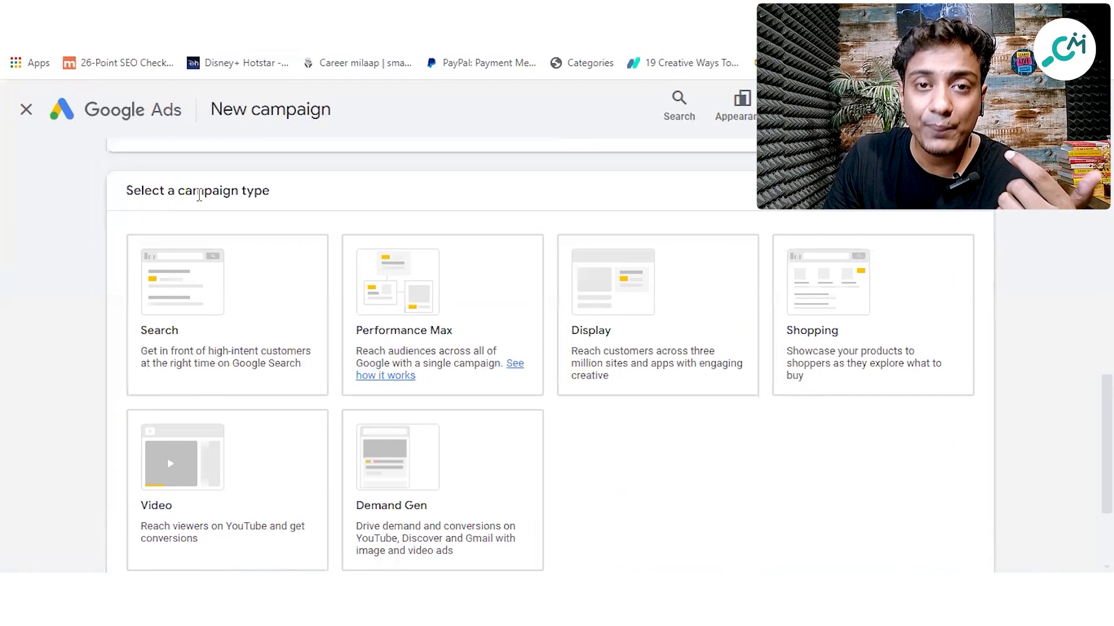
{"action": "scroll", "coordinate": [609, 338], "scroll_direction": "down", "scroll_amount": 1}
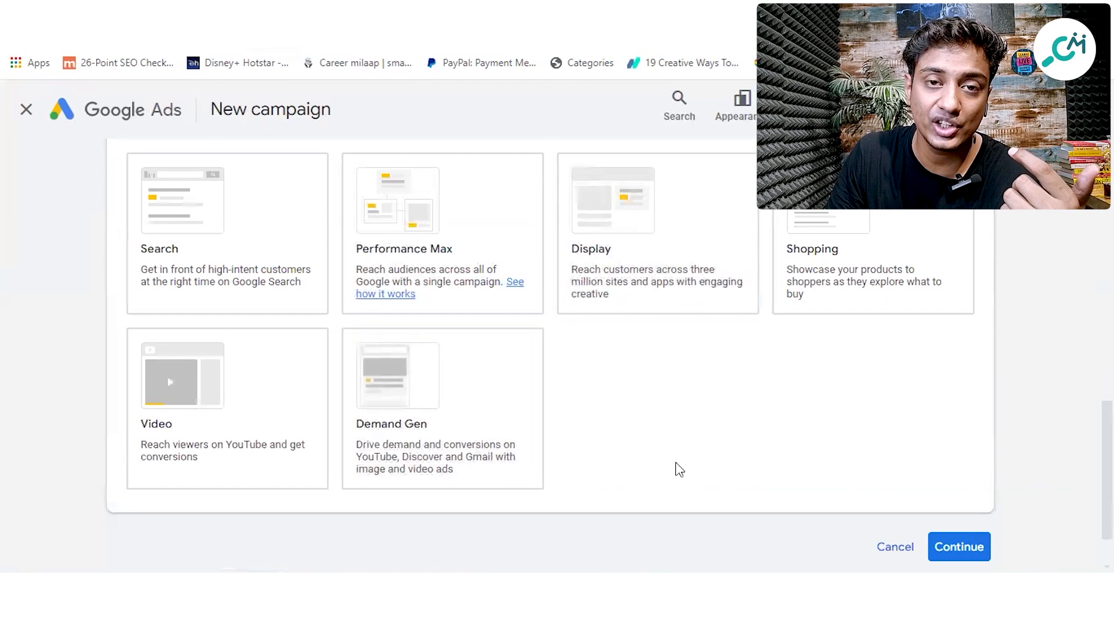
{"action": "scroll", "coordinate": [706, 450], "scroll_direction": "up", "scroll_amount": 1}
{"action": "left_click", "coordinate": [153, 320]}
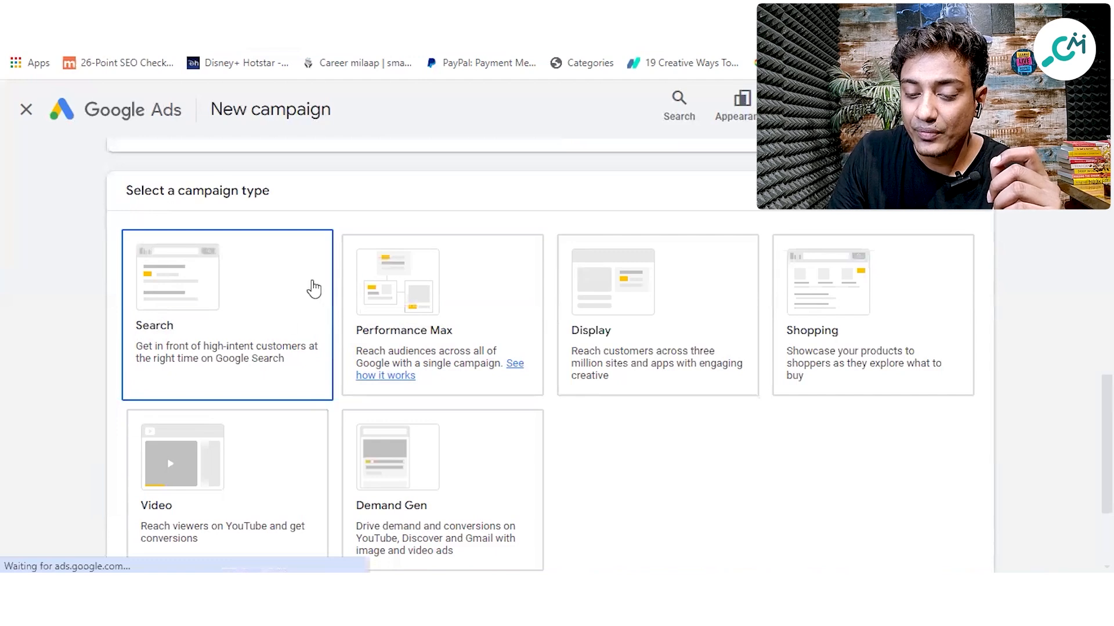
{"action": "left_click", "coordinate": [313, 288]}
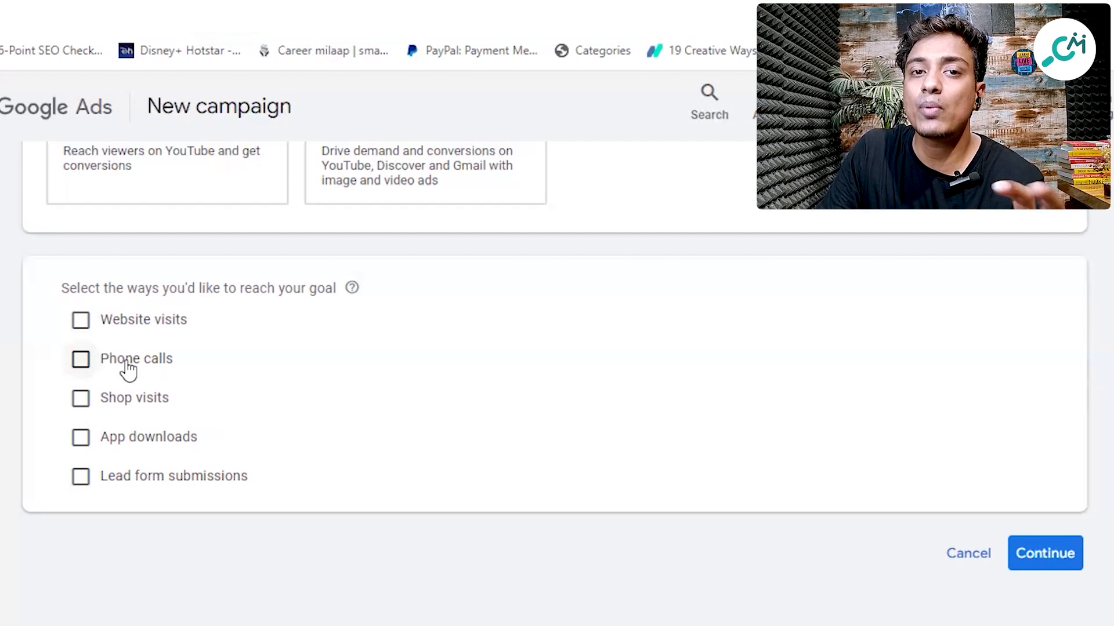
Choose Phone calls as the way to reach the goal, set the country to India, and enter the business phone number
{"action": "left_click", "coordinate": [81, 360]}
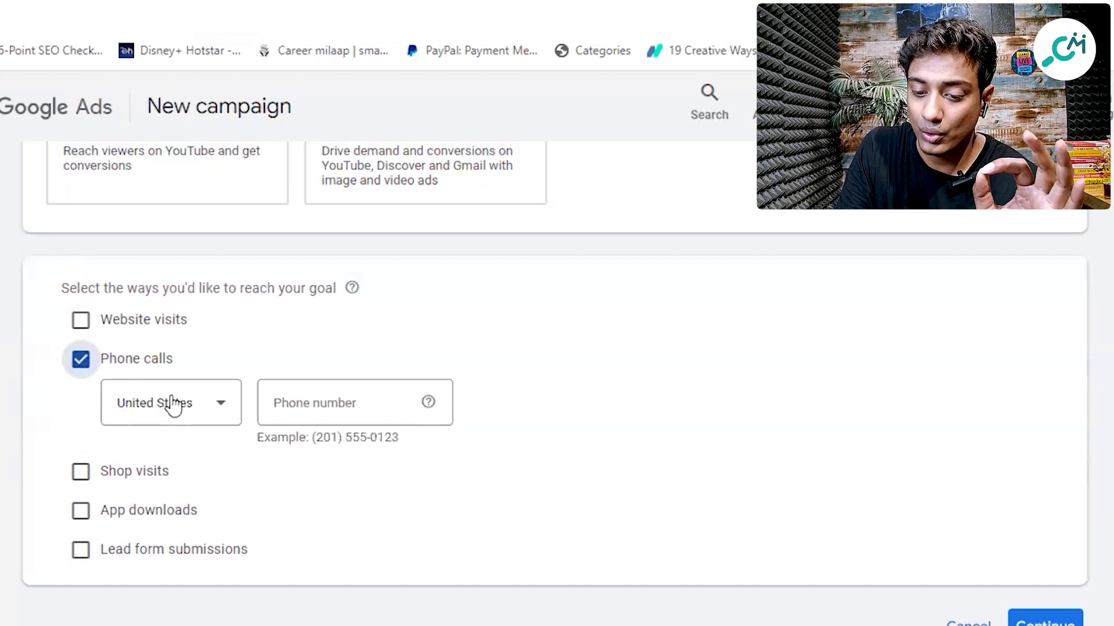
{"action": "left_click", "coordinate": [221, 409]}
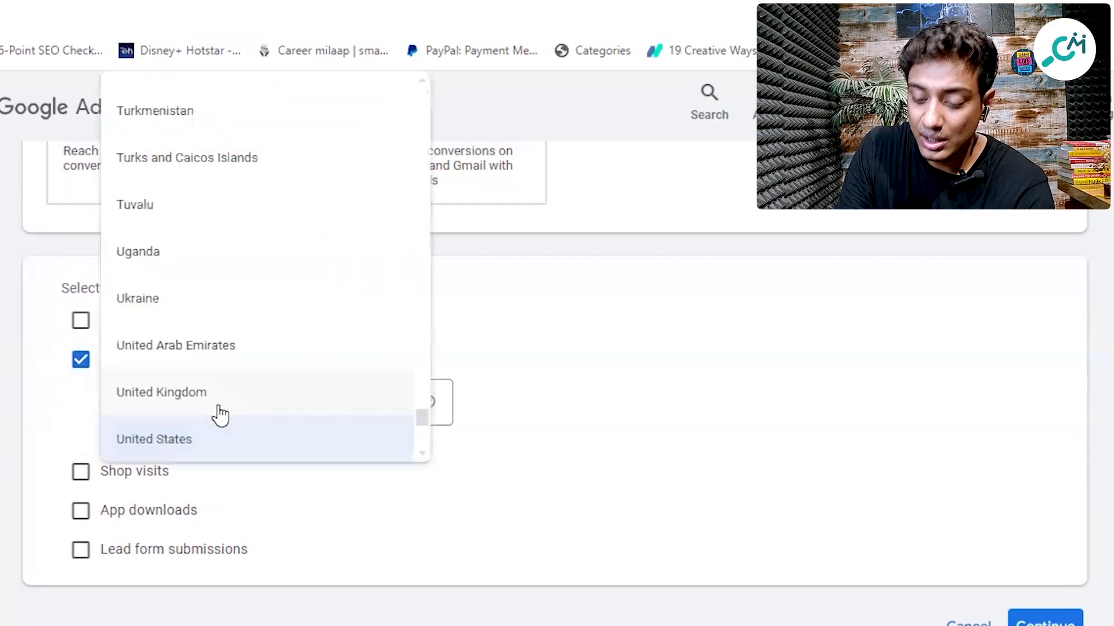
{"action": "scroll", "coordinate": [221, 414], "scroll_direction": "down", "scroll_amount": 3}
{"action": "key", "text": "n"}
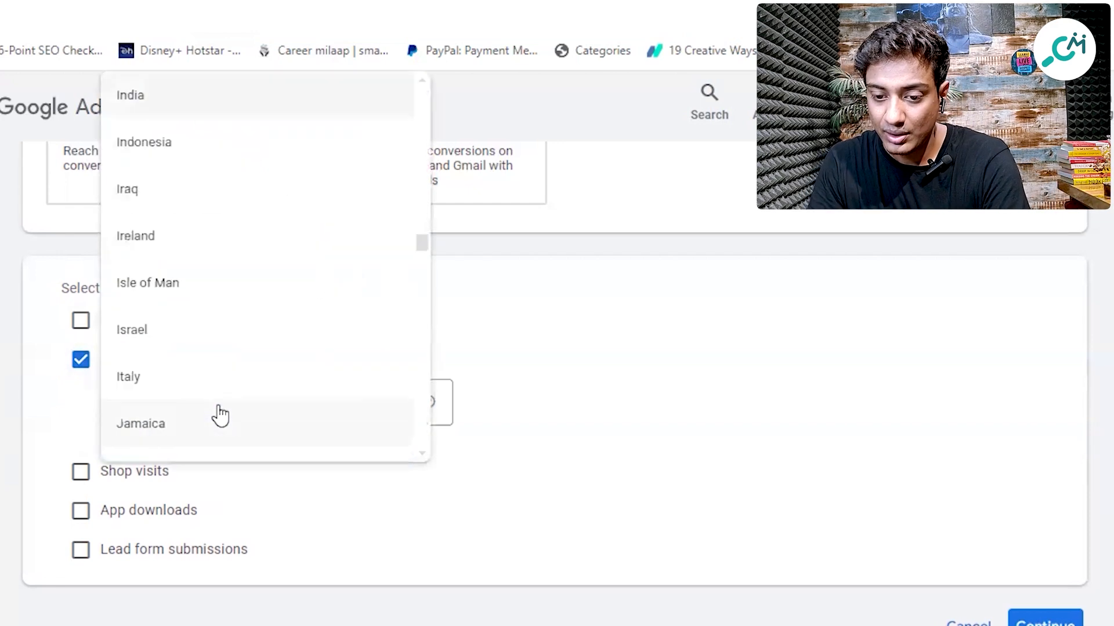
{"action": "left_click", "coordinate": [286, 113]}
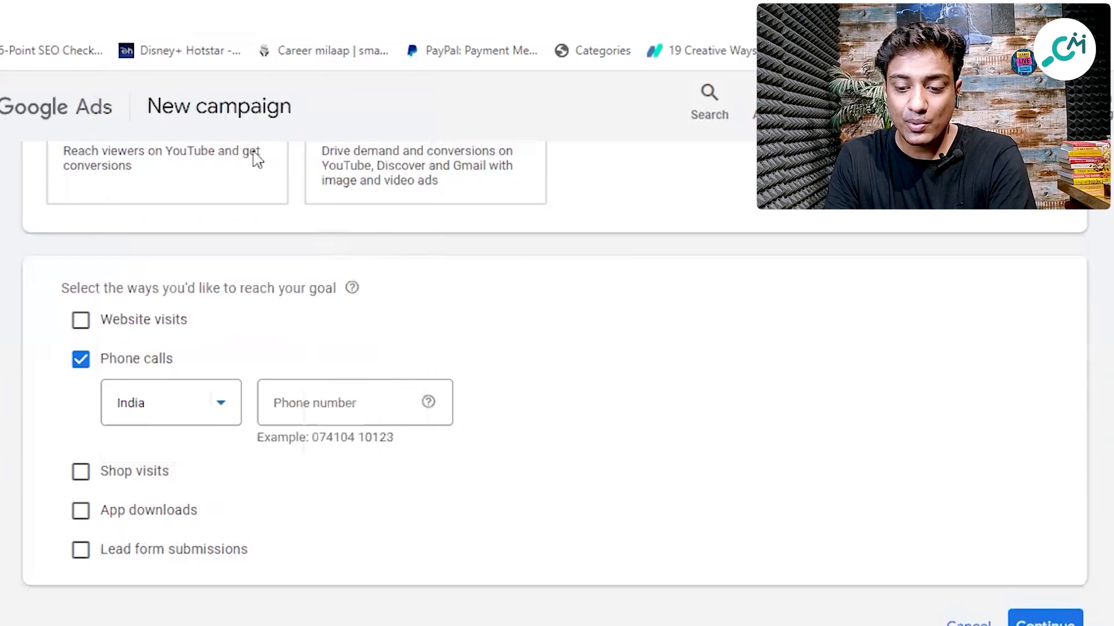
{"action": "scroll", "coordinate": [330, 395], "scroll_direction": "up", "scroll_amount": 1}
{"action": "scroll", "coordinate": [339, 429], "scroll_direction": "down", "scroll_amount": 2}
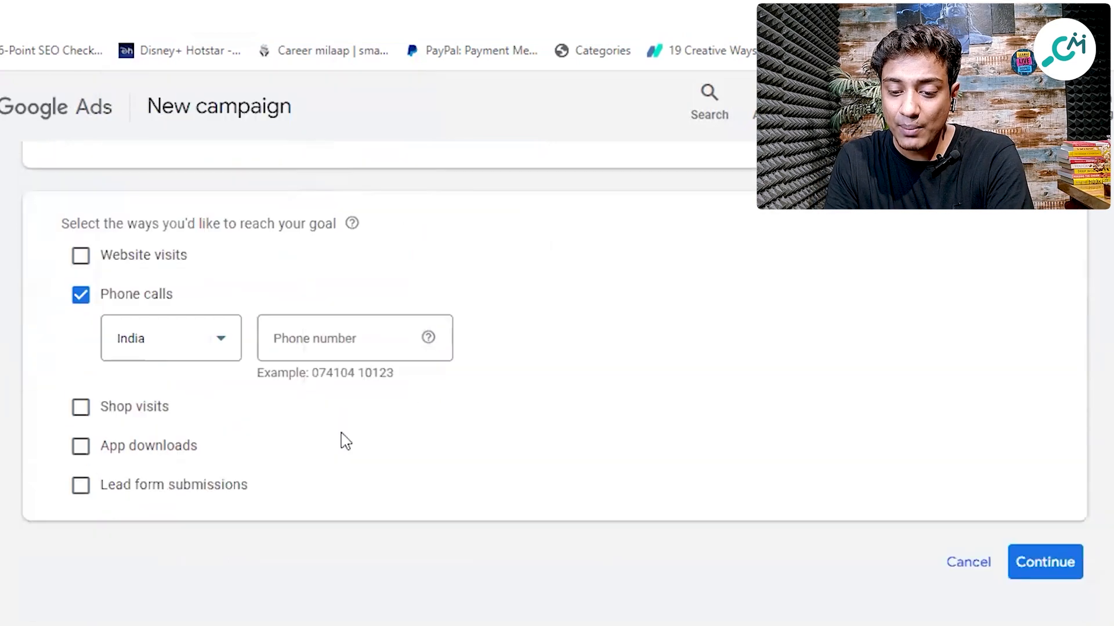
{"action": "left_click", "coordinate": [329, 348]}
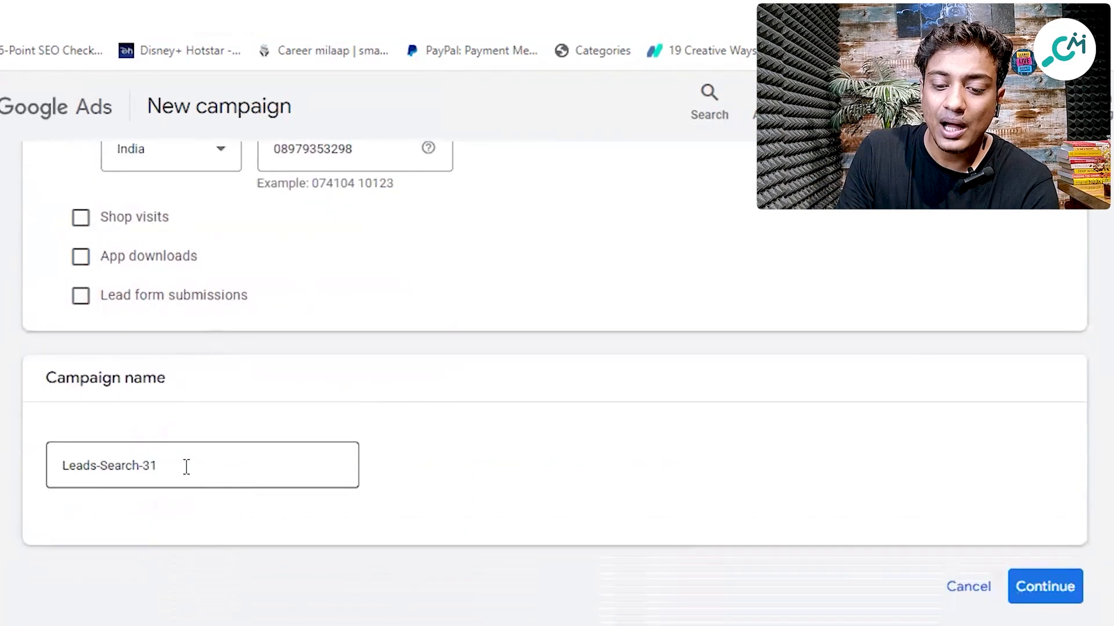
Name the campaign "kitchen service_Bareilly_Hindi_English_Call only Ads_Aarunya" and continue to the bidding settings
{"action": "scroll", "coordinate": [186, 467], "scroll_direction": "down", "scroll_amount": 1}
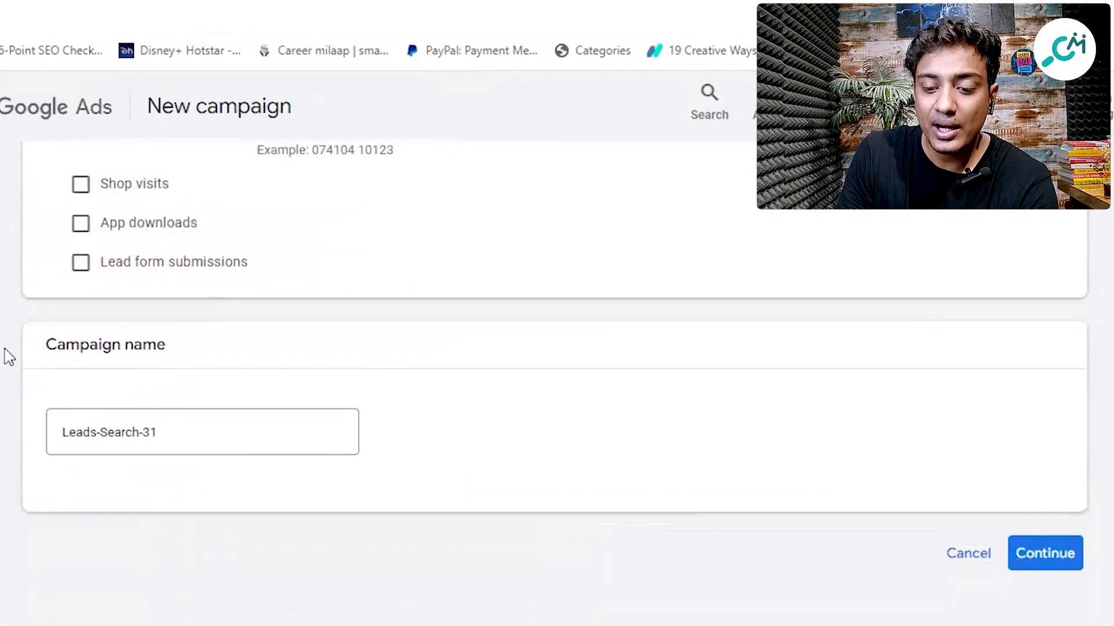
{"action": "left_click_drag", "start_coordinate": [164, 436], "coordinate": [64, 441]}
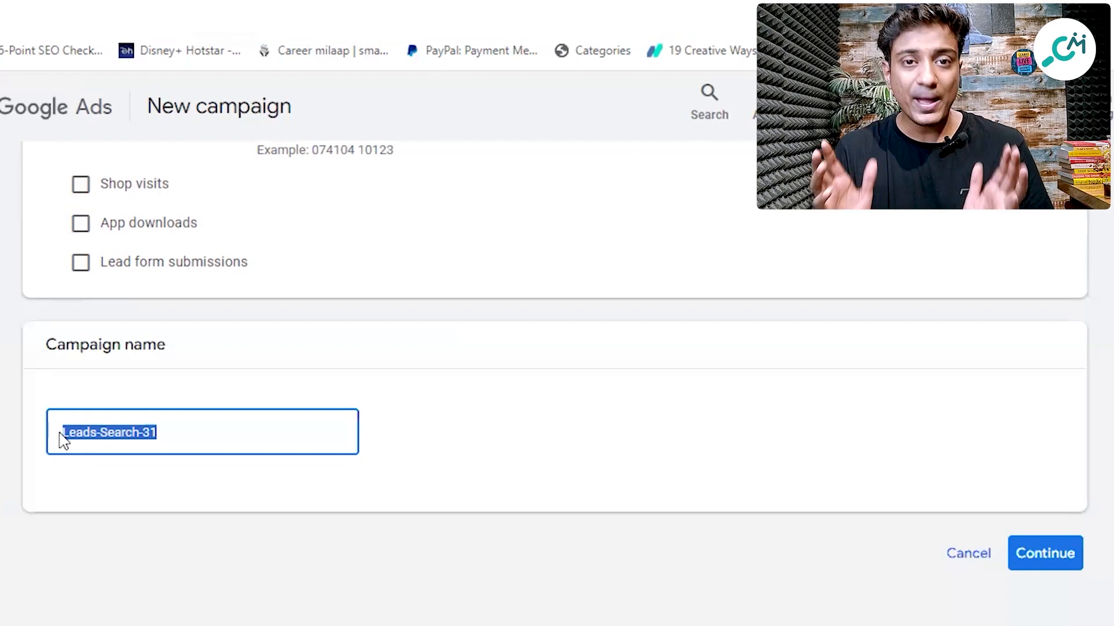
{"action": "key", "text": "BackSpace"}
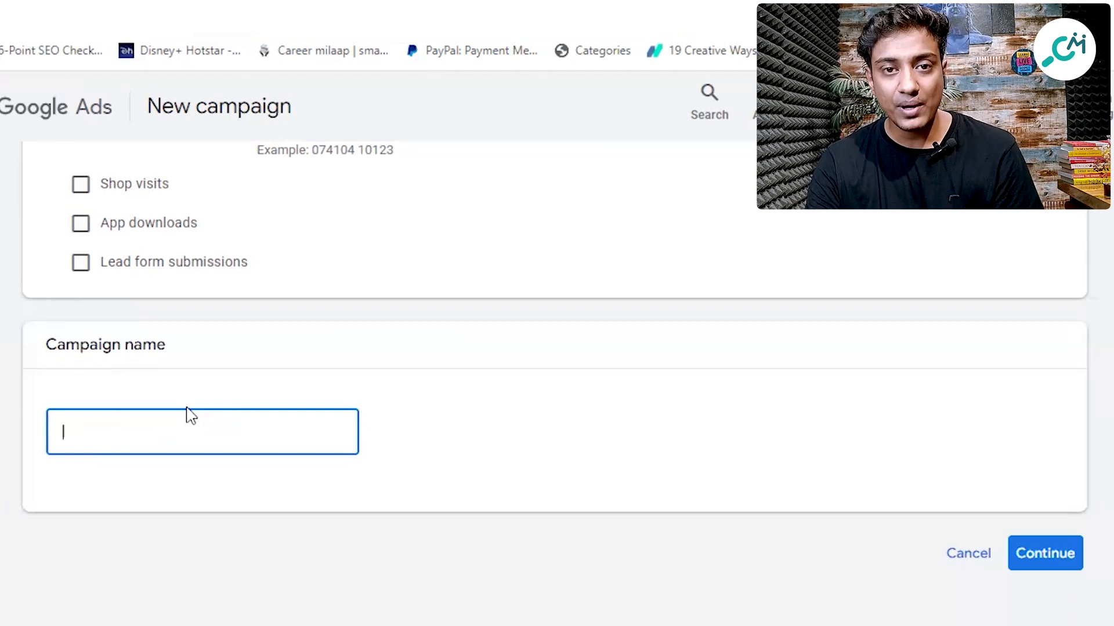
{"action": "type", "text": "kitchen service_"}
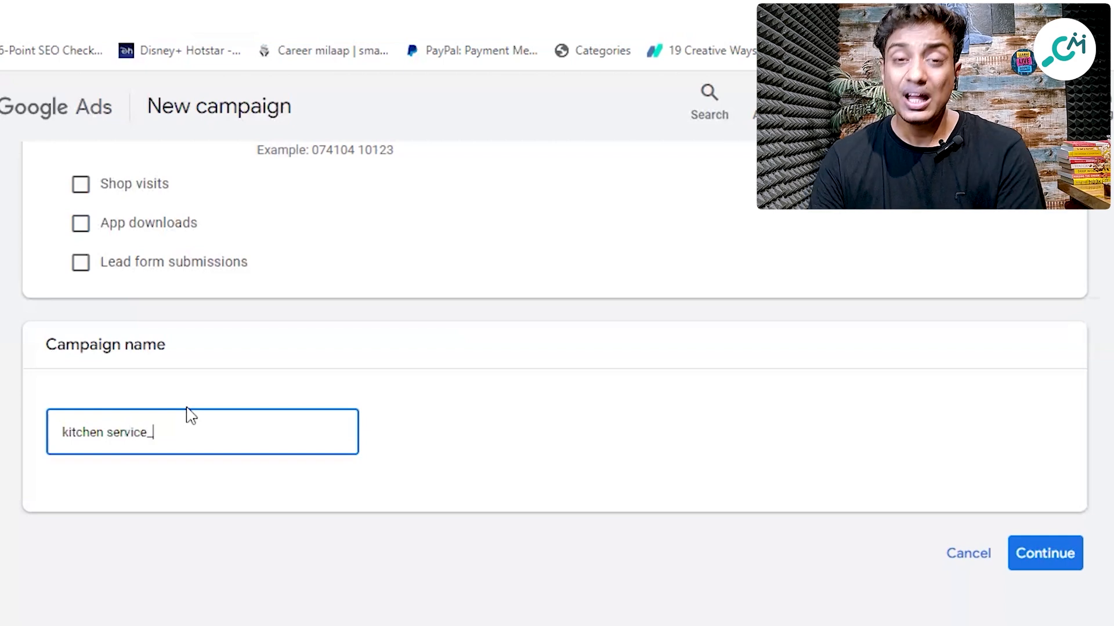
{"action": "type", "text": "Breilly_"}
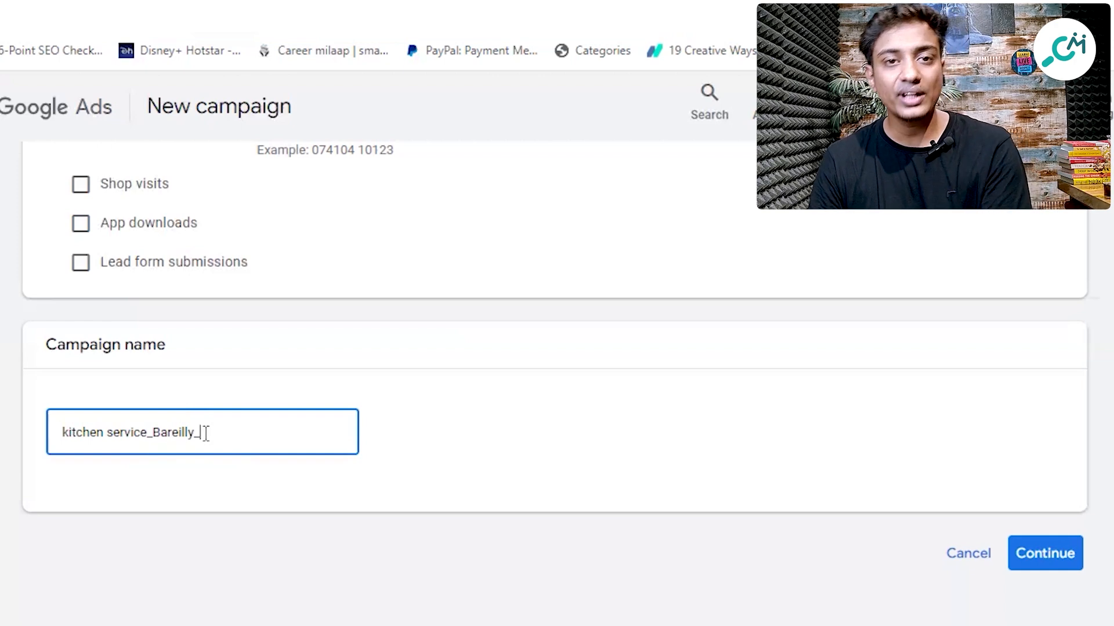
{"action": "type", "text": "Hindi_English_"}
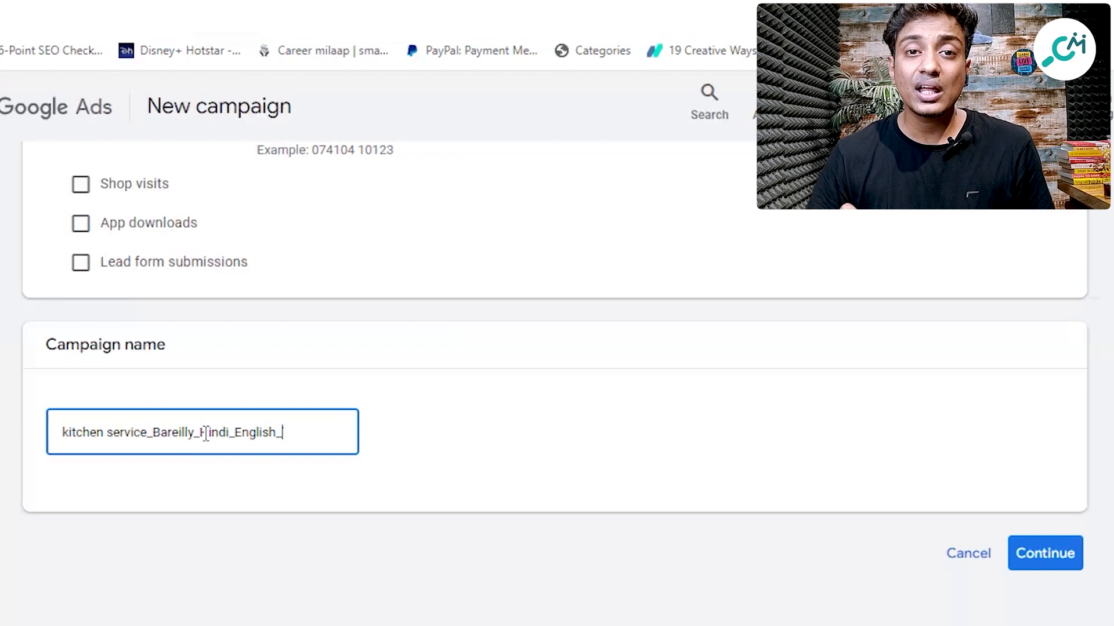
{"action": "type", "text": "Ca"}
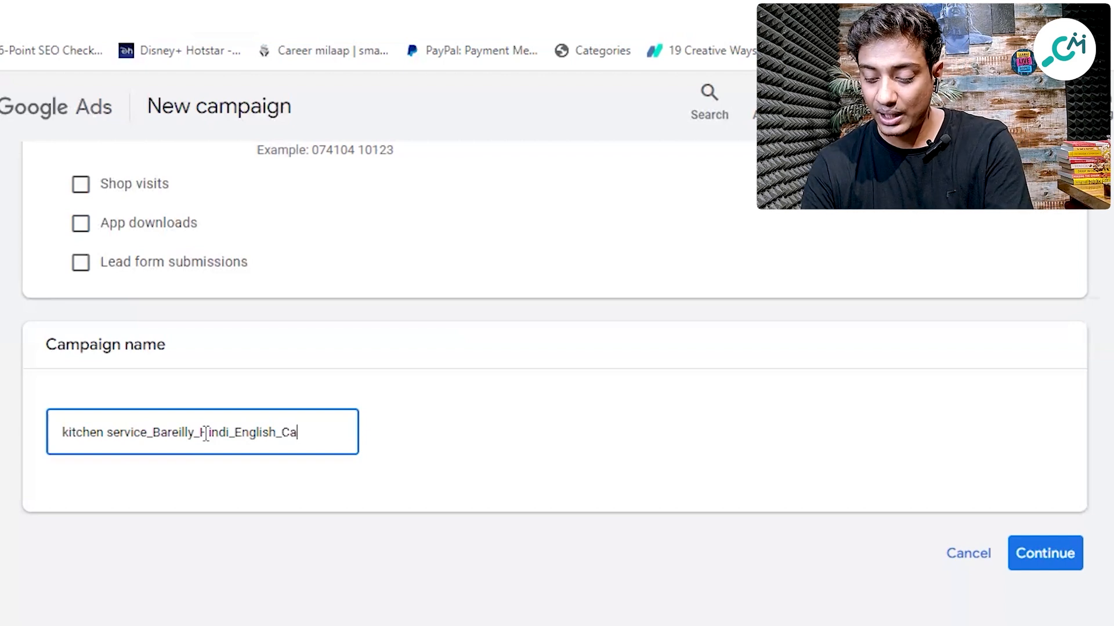
{"action": "type", "text": "ll only"}
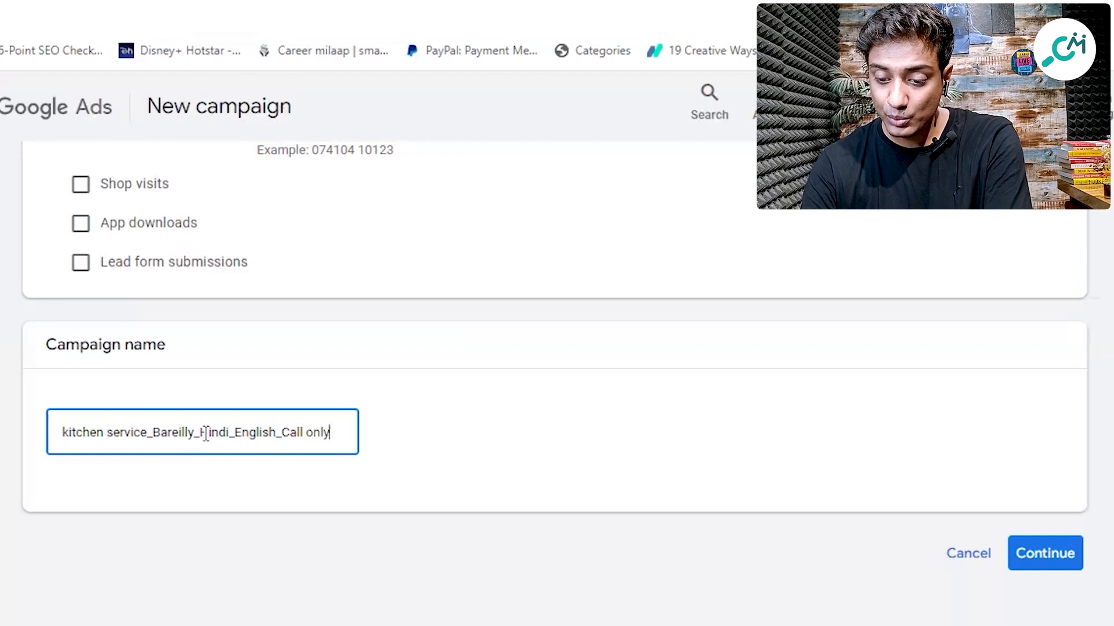
{"action": "type", "text": " Ads_"}
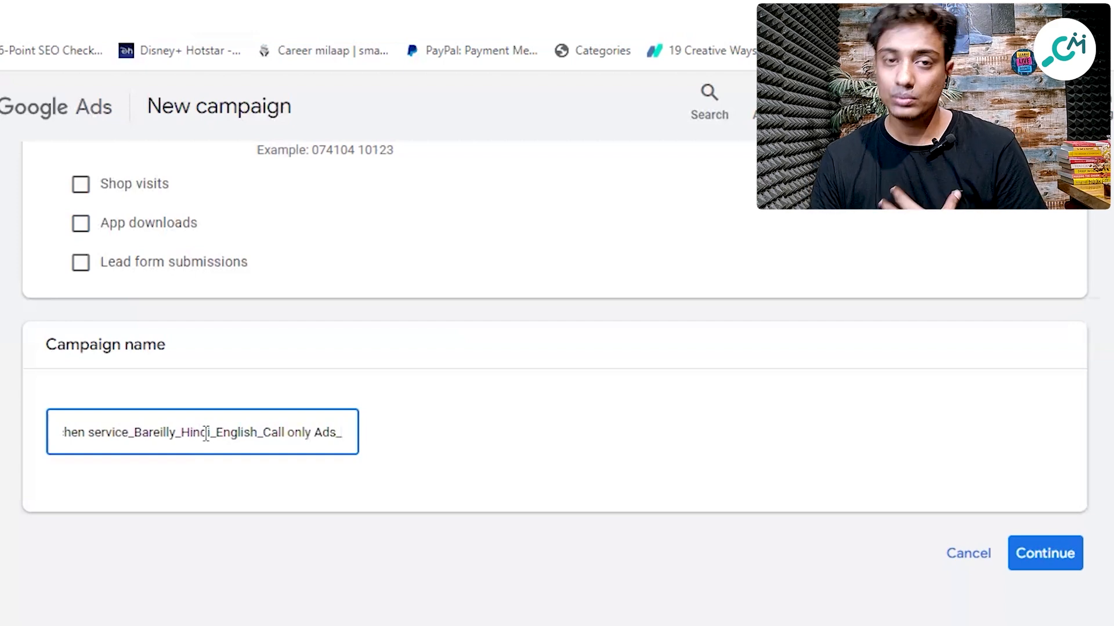
{"action": "type", "text": "Aa"}
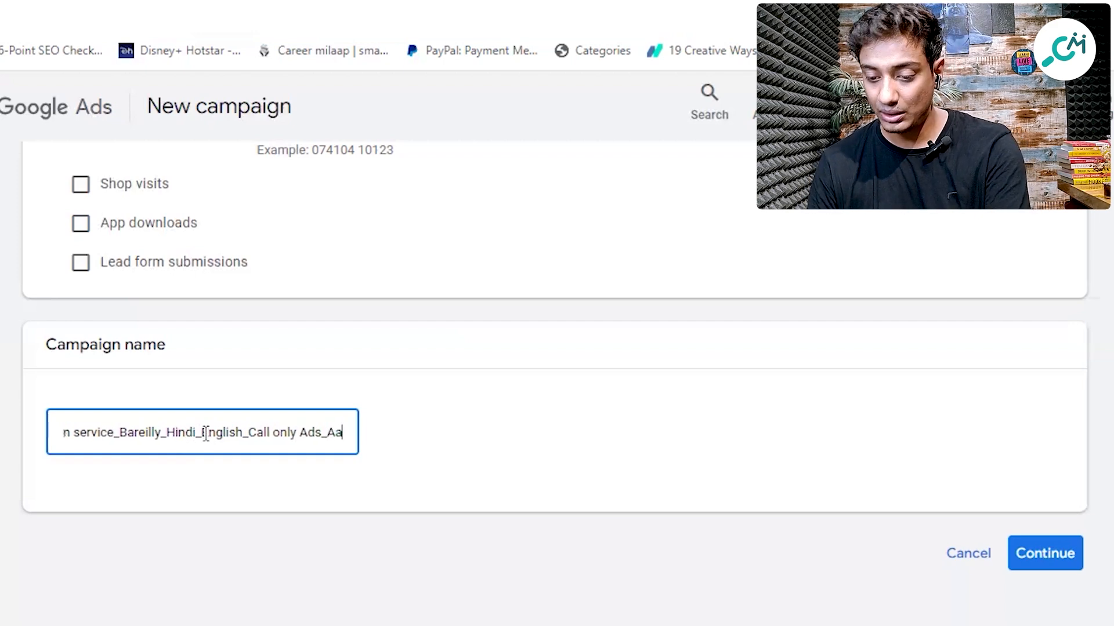
{"action": "type", "text": "runya"}
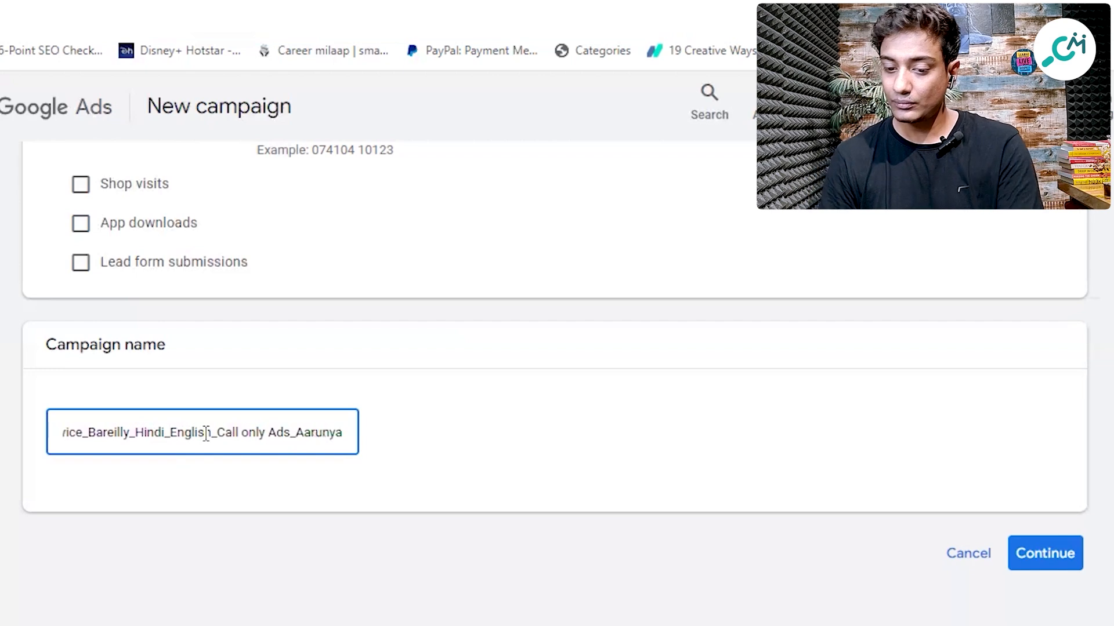
{"action": "left_click", "coordinate": [1040, 550]}
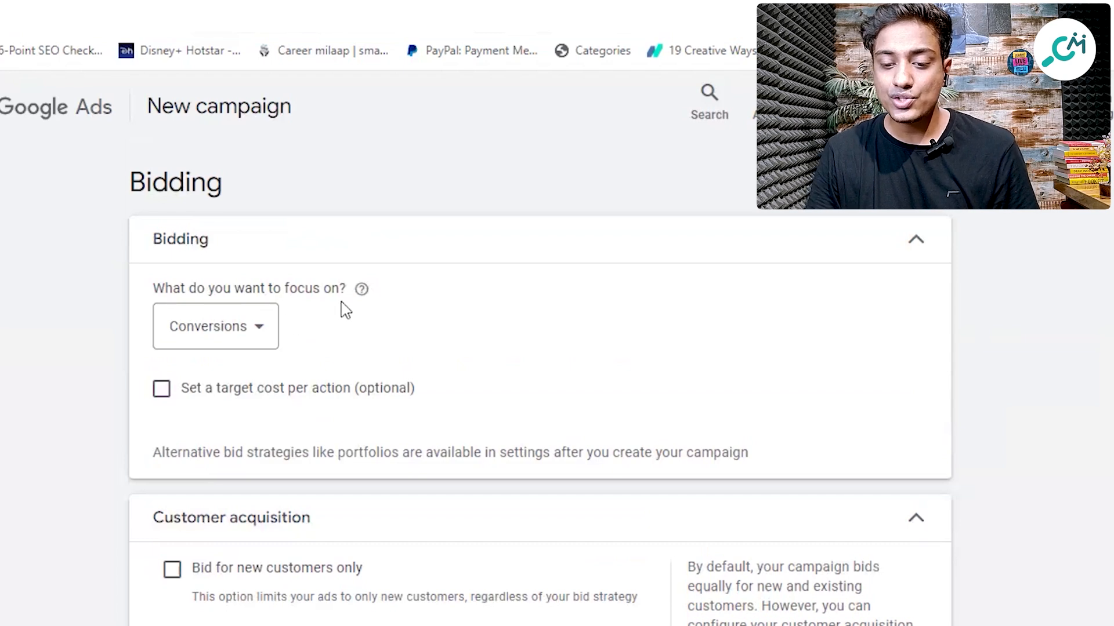
Focus the bidding on Clicks with a maximum CPC bid limit of ₹70, and continue to the campaign settings
{"action": "left_click", "coordinate": [244, 331]}
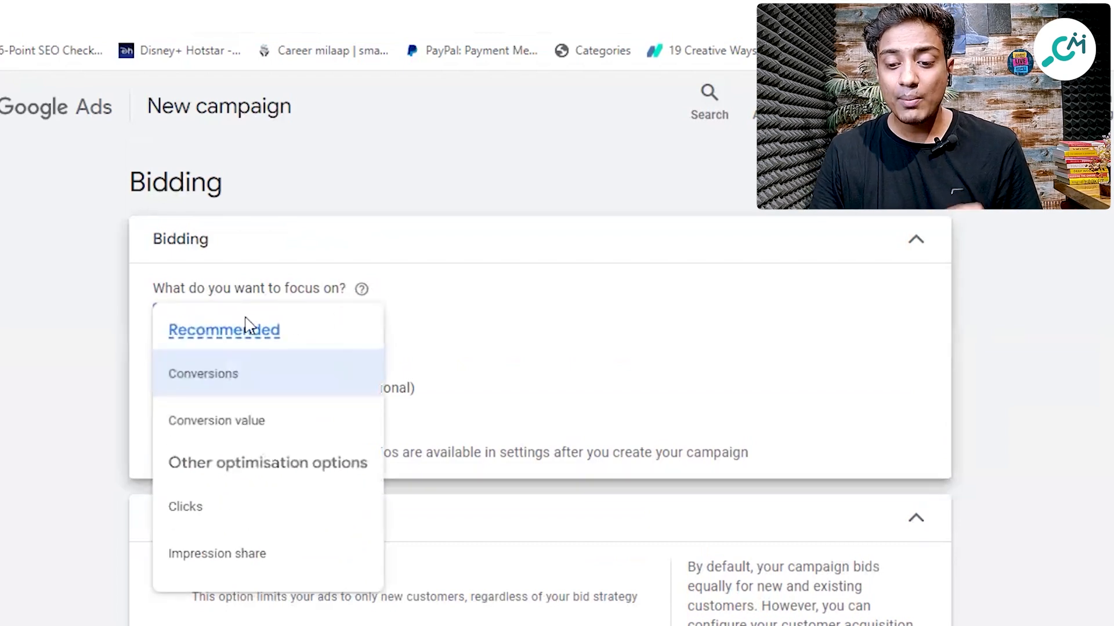
{"action": "left_click", "coordinate": [221, 515]}
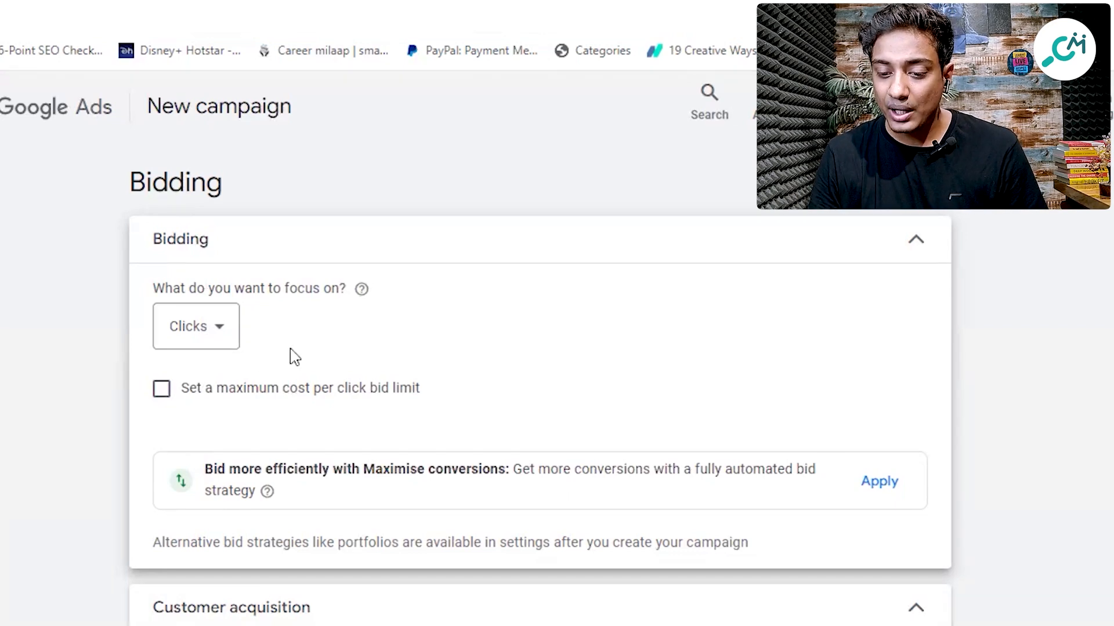
{"action": "scroll", "coordinate": [296, 351], "scroll_direction": "down", "scroll_amount": 2}
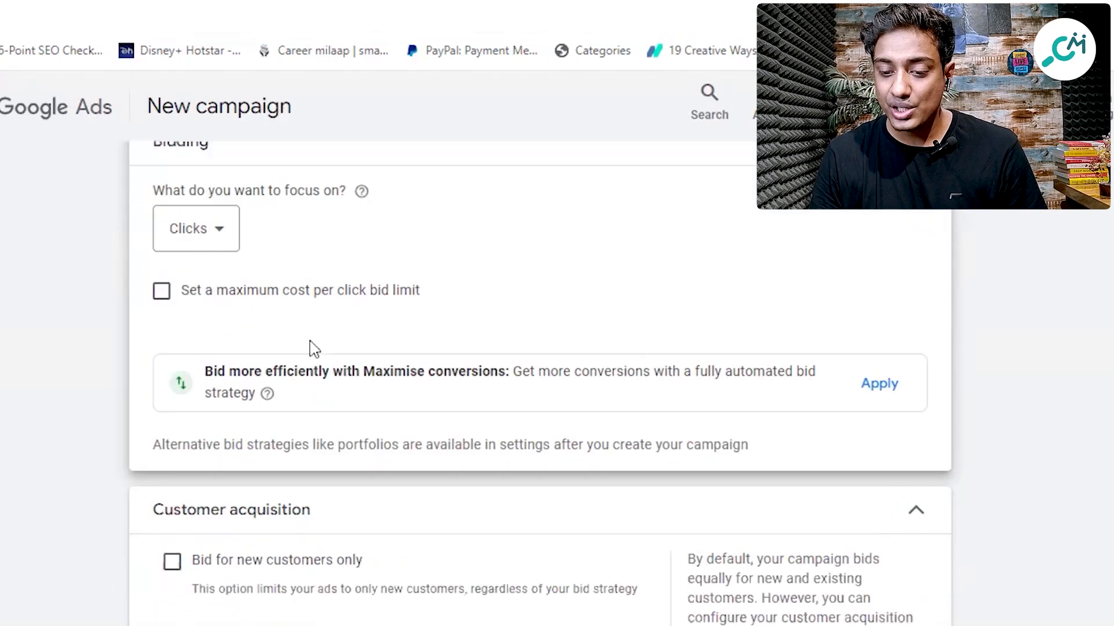
{"action": "left_click", "coordinate": [208, 297]}
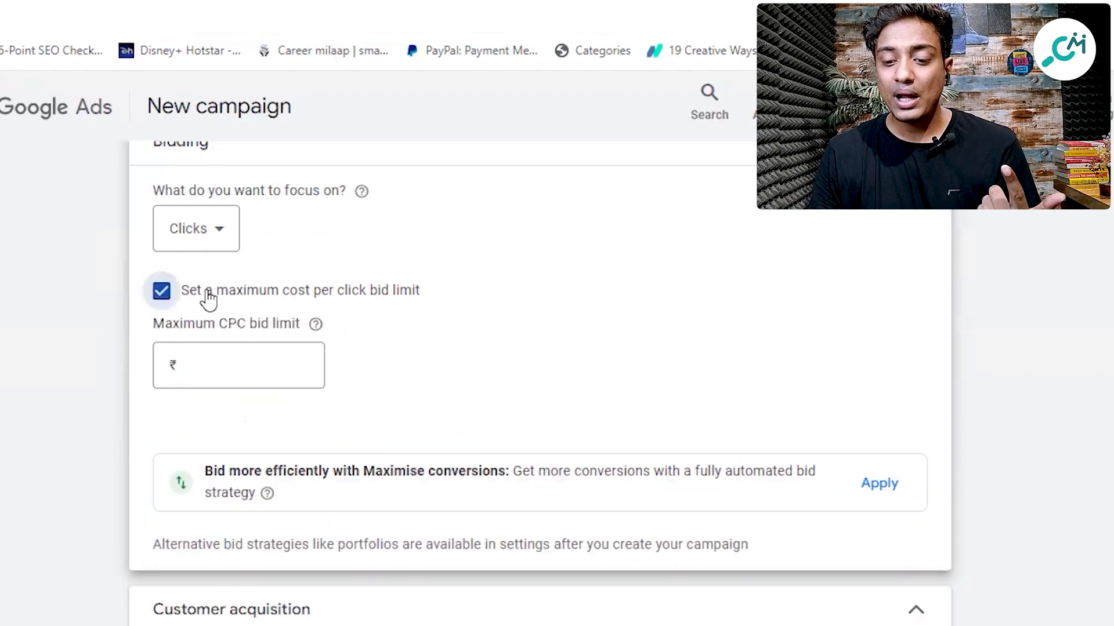
{"action": "left_click", "coordinate": [216, 362]}
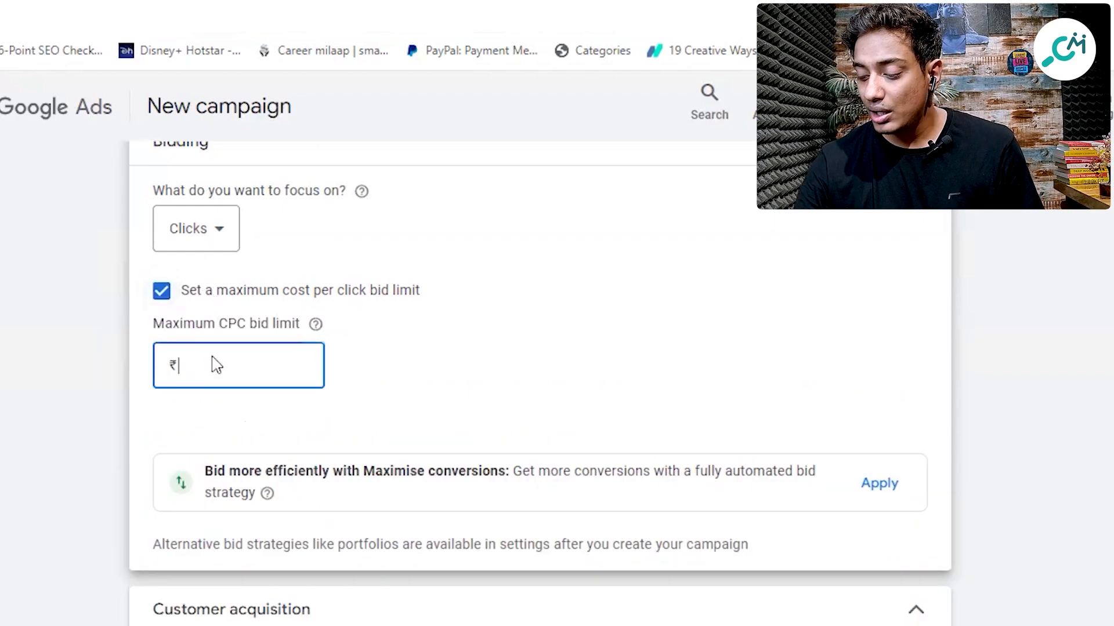
{"action": "type", "text": "70"}
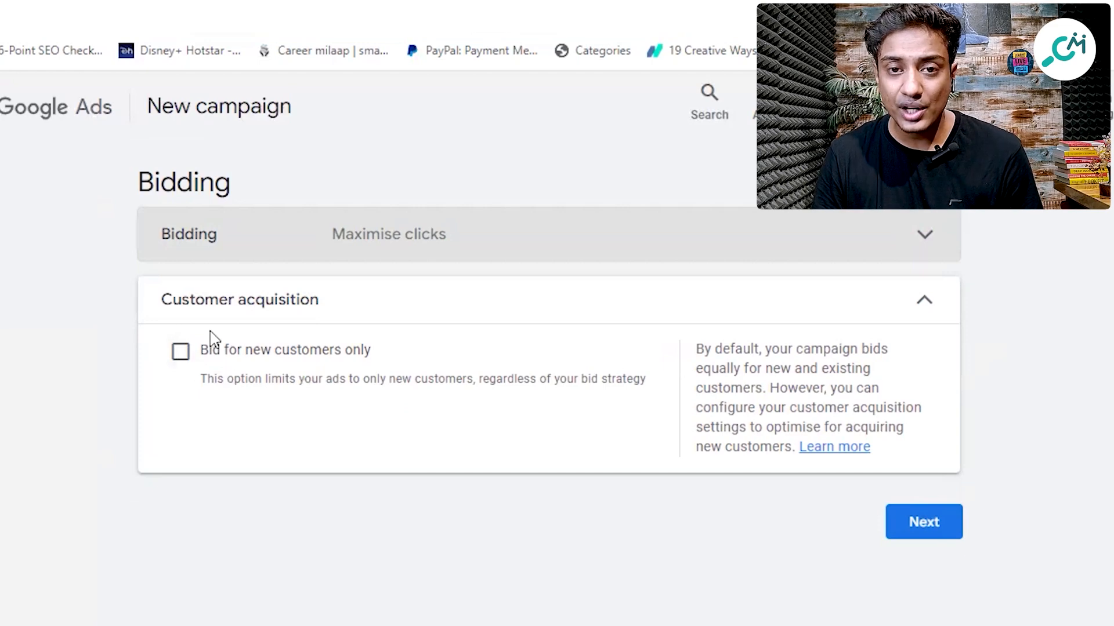
{"action": "left_click", "coordinate": [915, 533]}
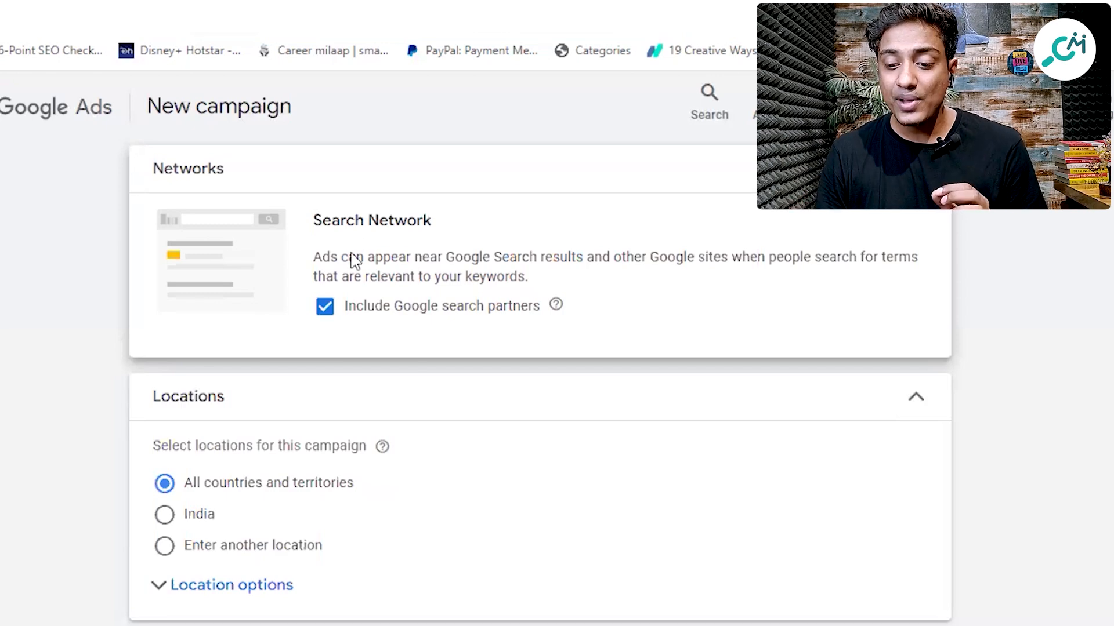
Exclude Google search partners, and set location targeting to another location with Presence: People in or regularly in your included locations
{"action": "left_click", "coordinate": [335, 316]}
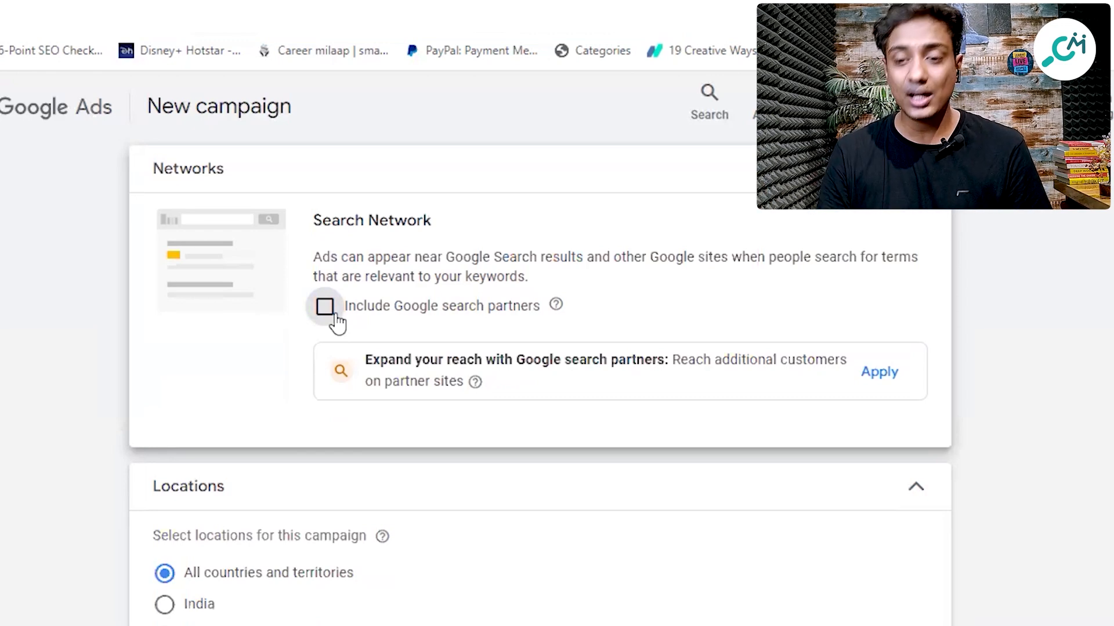
{"action": "scroll", "coordinate": [232, 307], "scroll_direction": "down", "scroll_amount": 7}
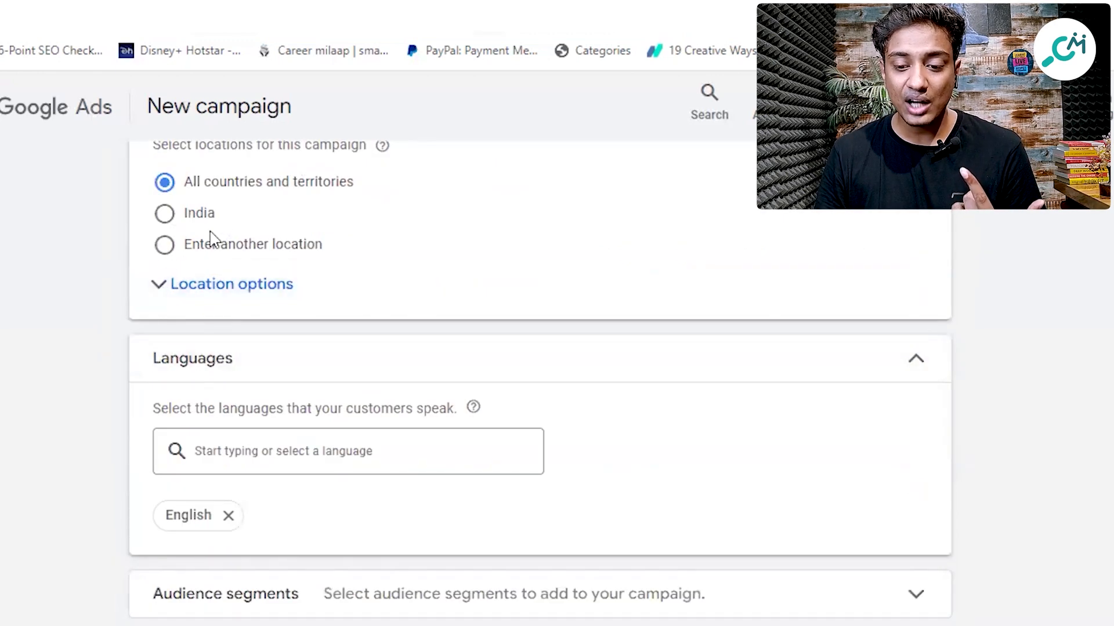
{"action": "left_click", "coordinate": [166, 286]}
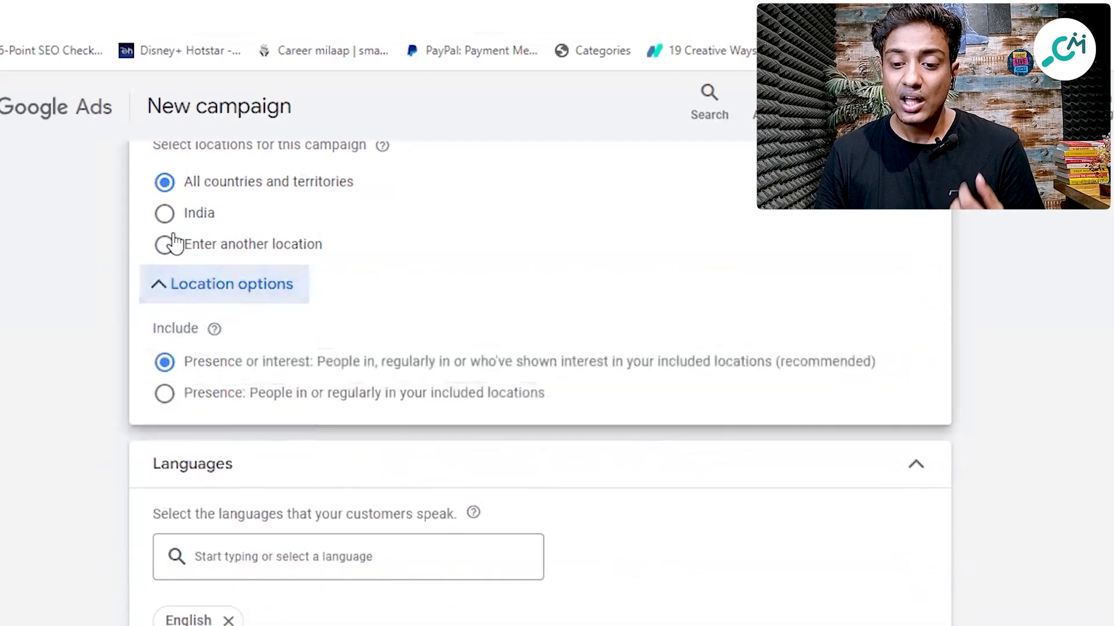
{"action": "left_click", "coordinate": [167, 394]}
{"action": "left_click", "coordinate": [169, 250]}
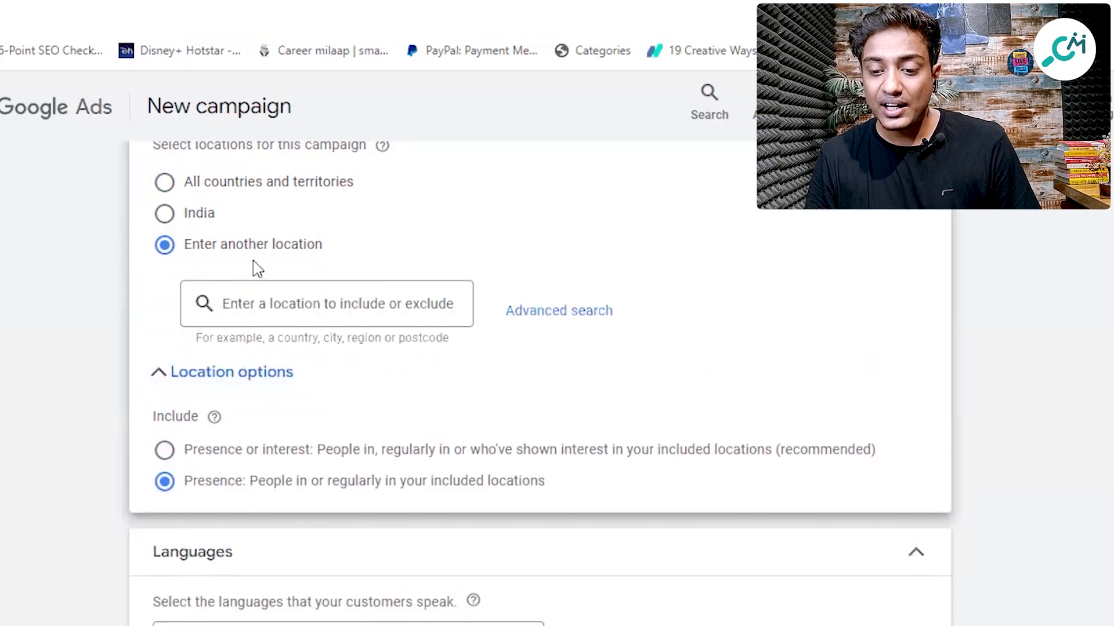
Target a 10 km radius around FCI Colony, Bareilly, Uttar Pradesh, using the advanced location search, save it, and collapse the location options
{"action": "left_click", "coordinate": [545, 311]}
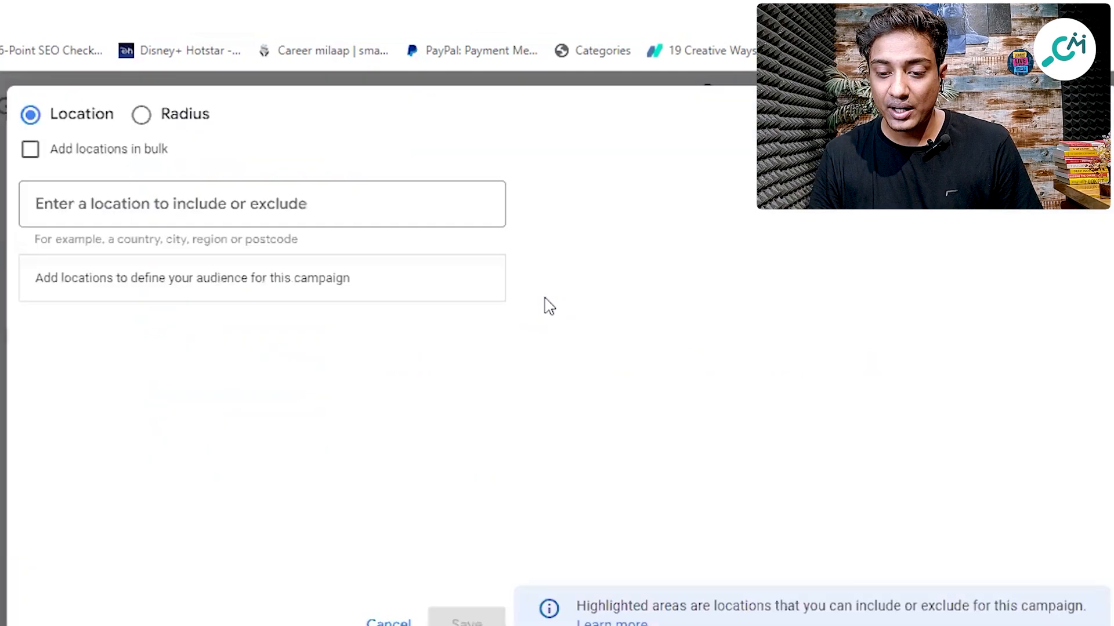
{"action": "left_click", "coordinate": [142, 116]}
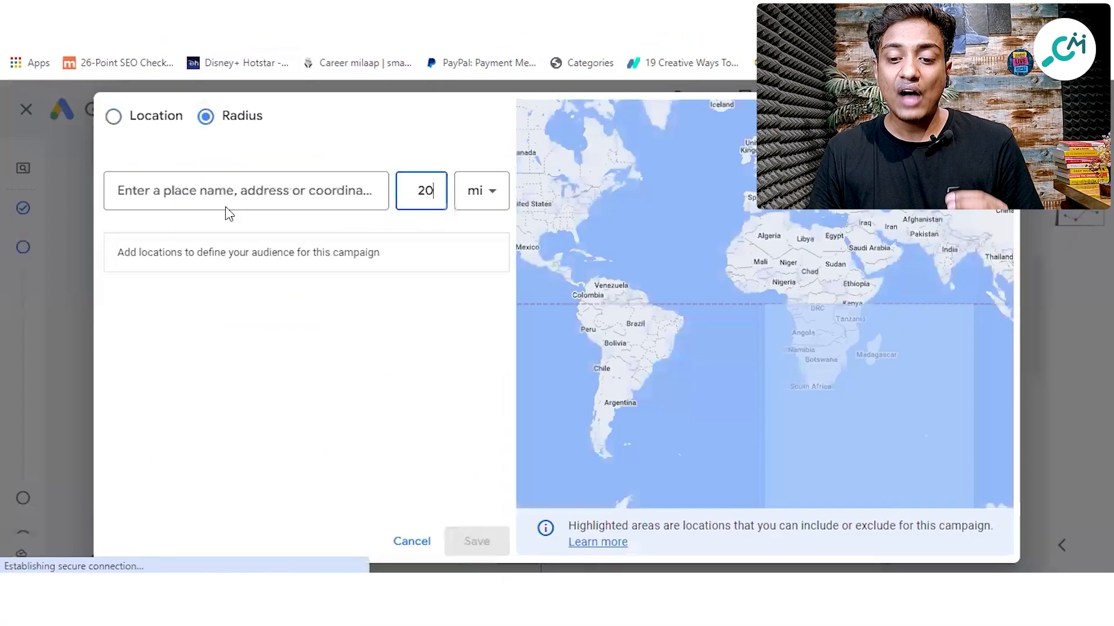
{"action": "left_click", "coordinate": [219, 190]}
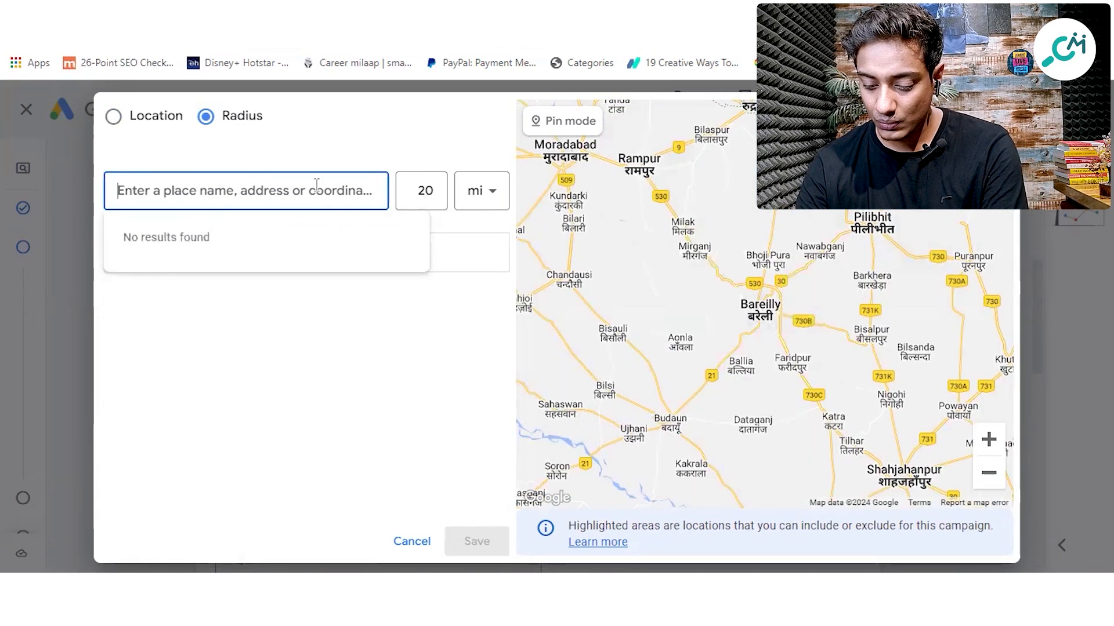
{"action": "type", "text": "Fci co"}
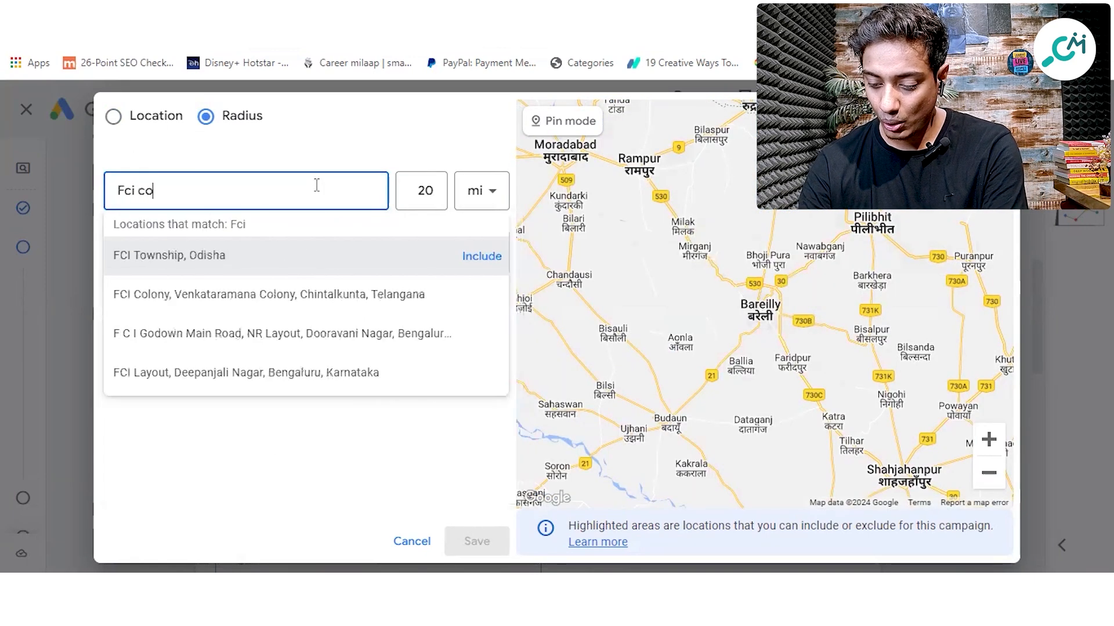
{"action": "type", "text": "lony"}
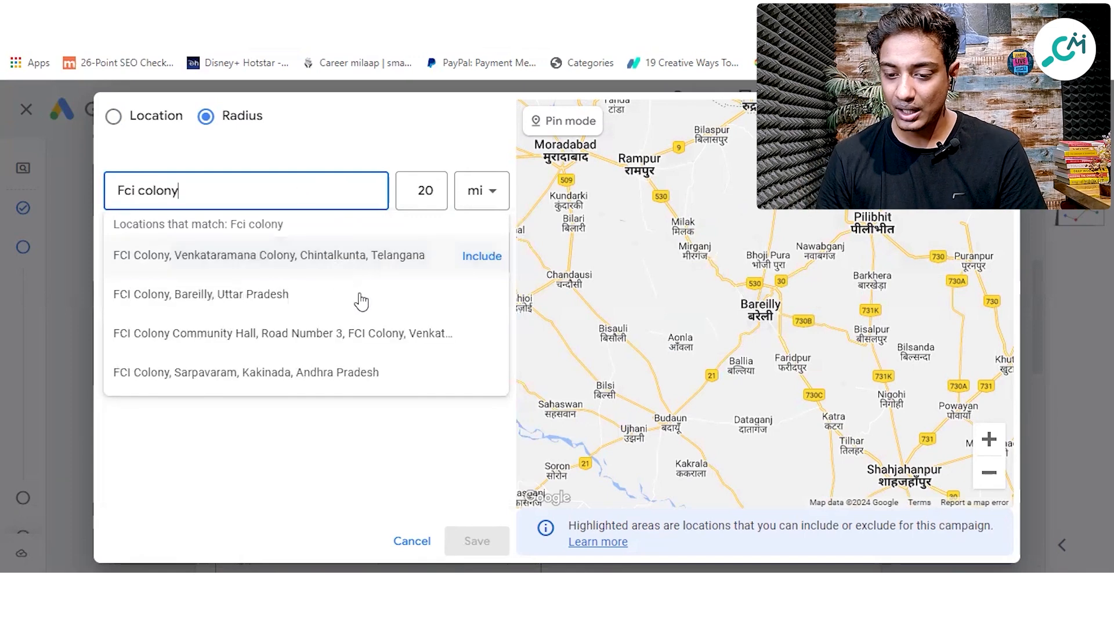
{"action": "left_click", "coordinate": [432, 190]}
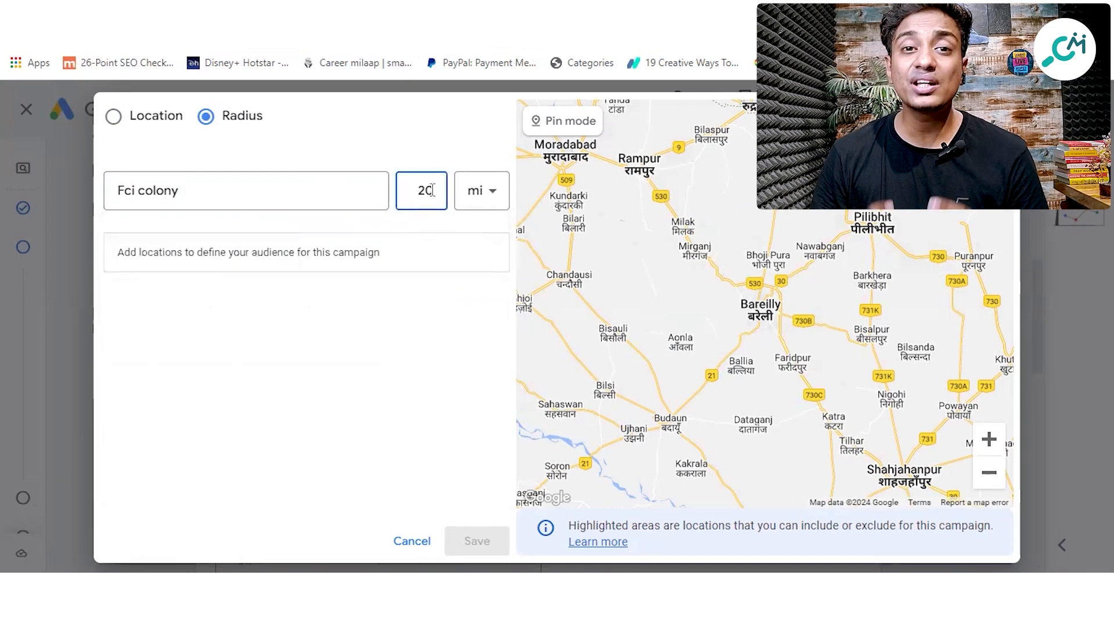
{"action": "key", "text": "BackSpace"}
{"action": "key", "text": "BackSpace"}
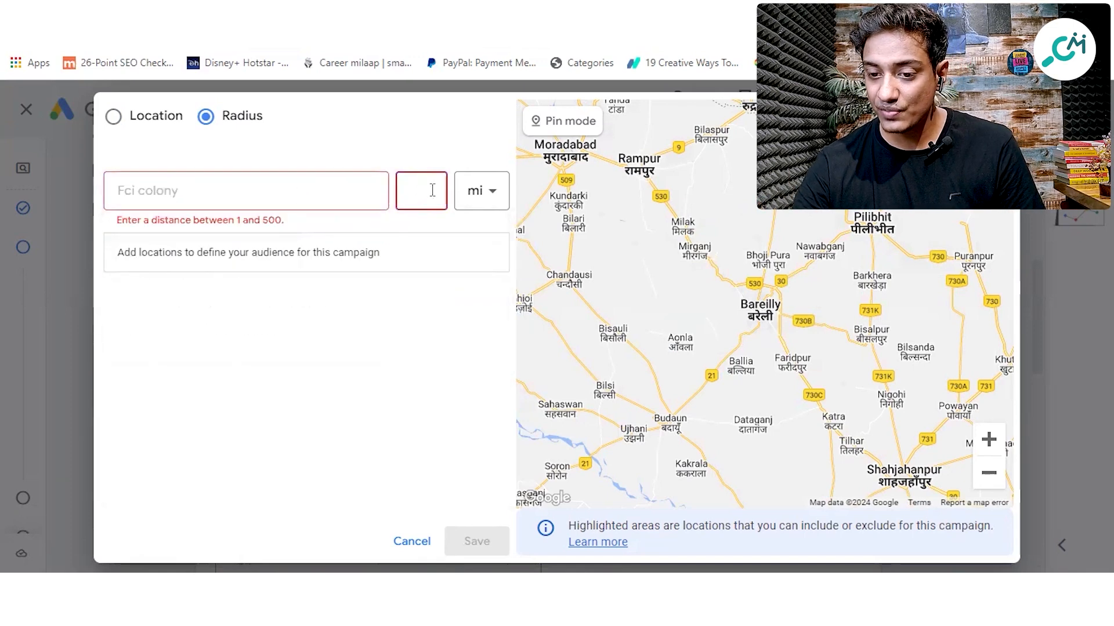
{"action": "type", "text": "10"}
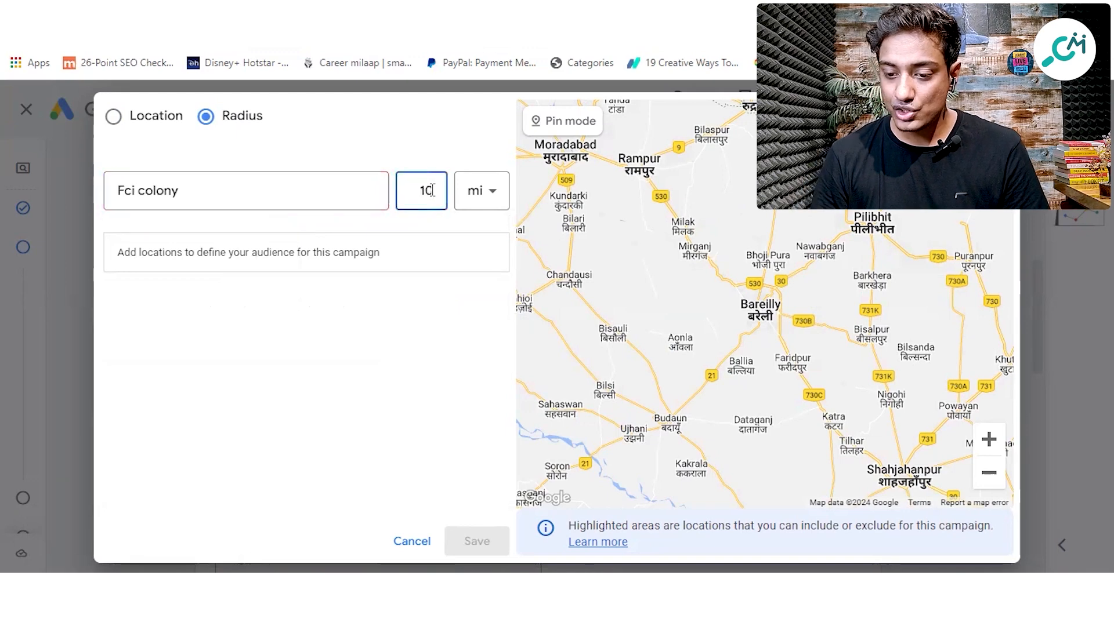
{"action": "left_click", "coordinate": [481, 197]}
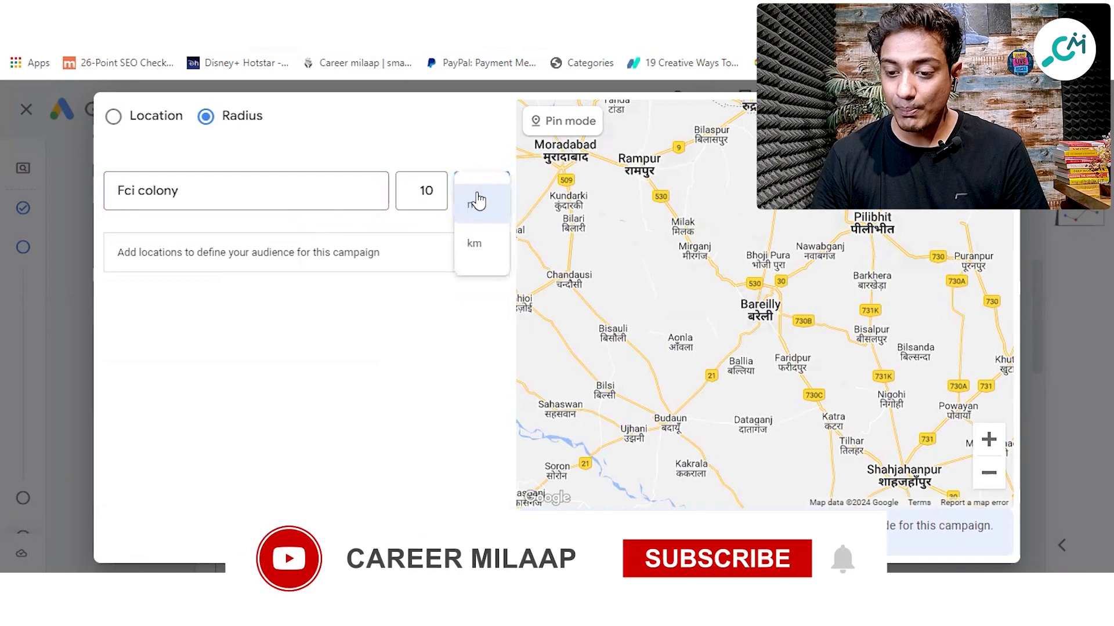
{"action": "left_click", "coordinate": [473, 237]}
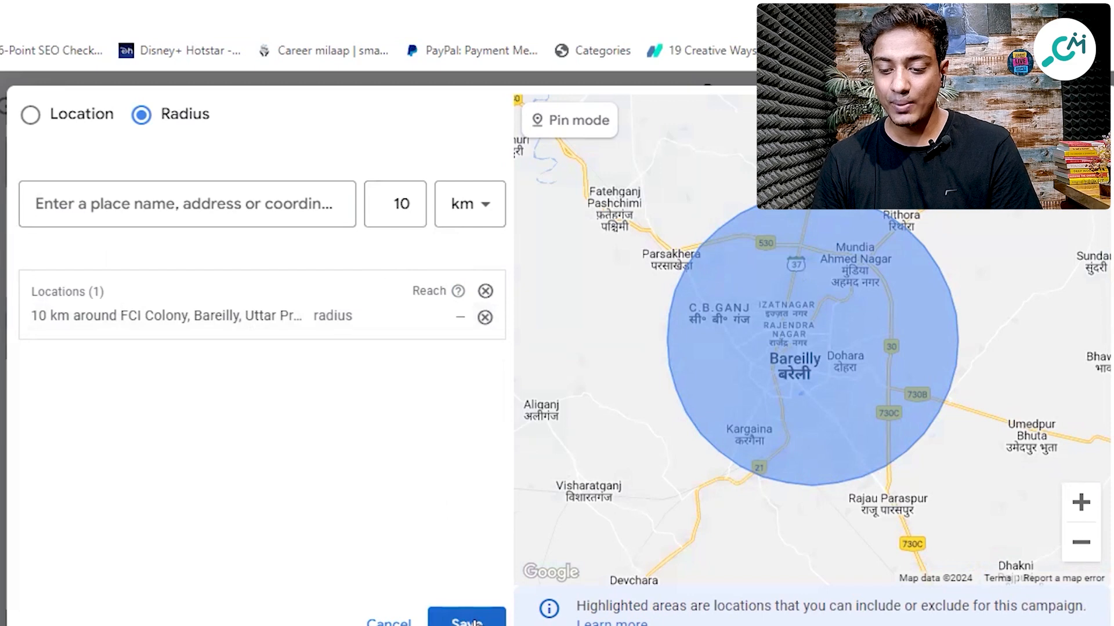
{"action": "left_click", "coordinate": [477, 623]}
{"action": "scroll", "coordinate": [343, 470], "scroll_direction": "down", "scroll_amount": 3}
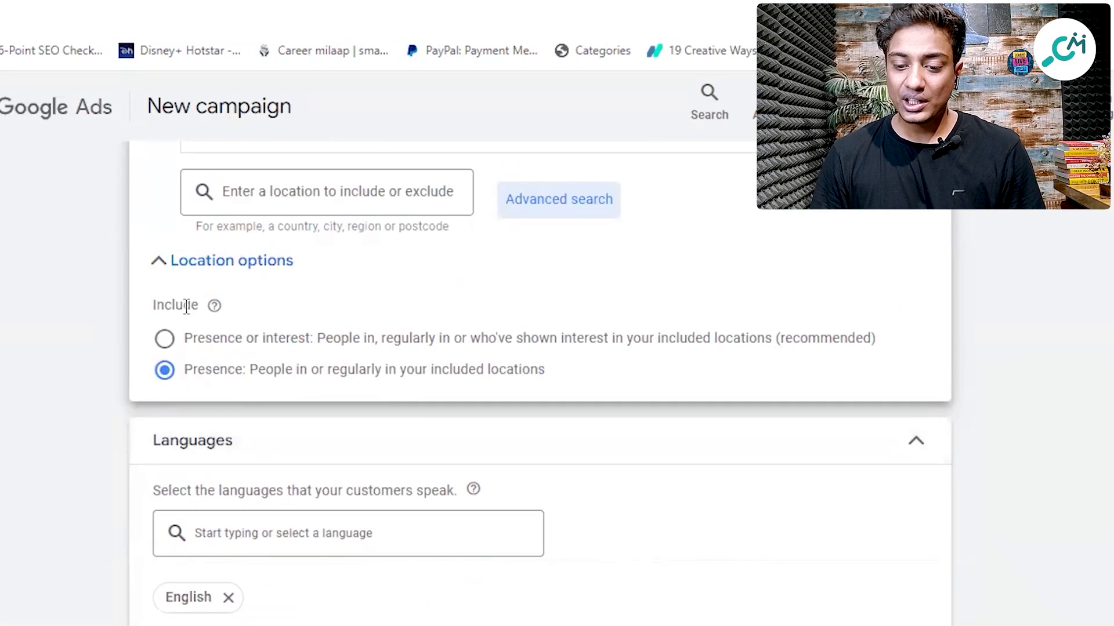
{"action": "left_click", "coordinate": [158, 271]}
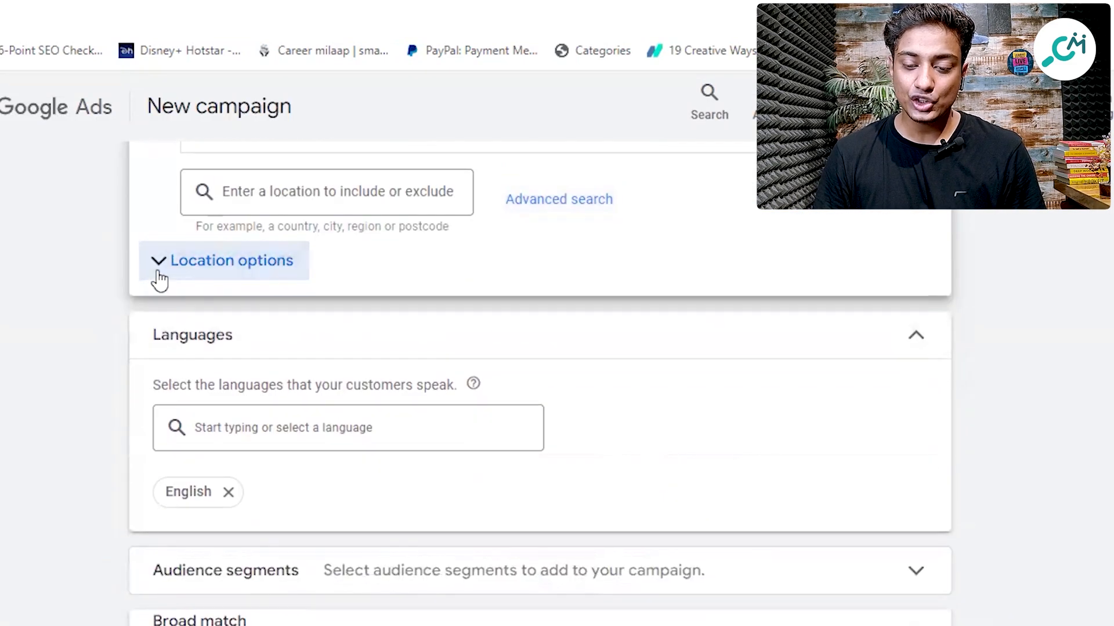
Expand the location options to check the presence setting, and add Hindi to the campaign's languages alongside English
{"action": "left_click", "coordinate": [159, 272]}
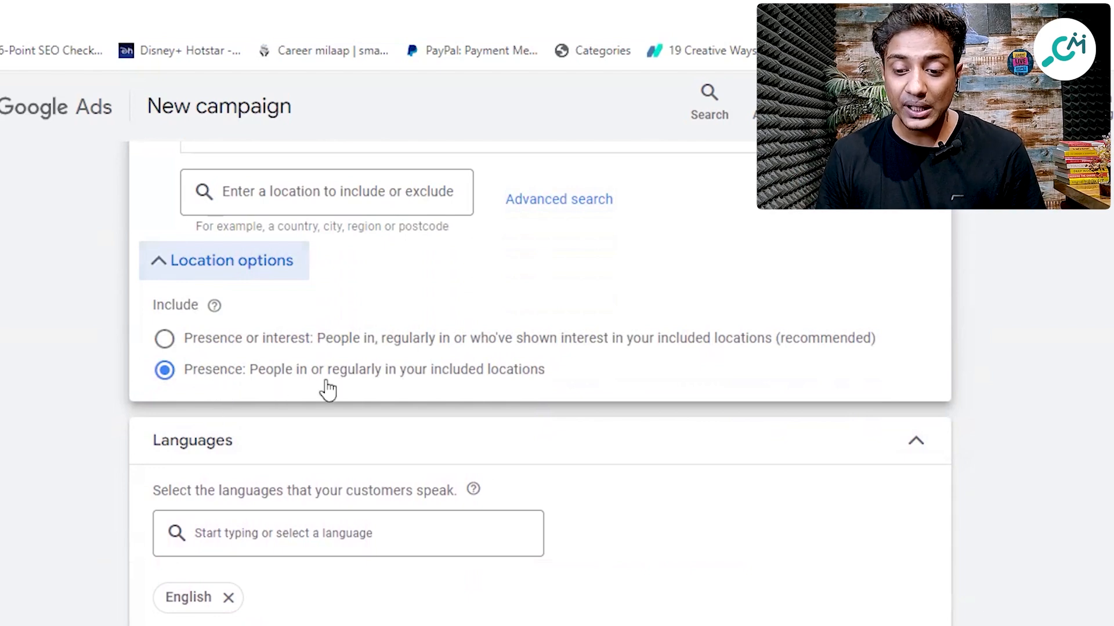
{"action": "scroll", "coordinate": [453, 348], "scroll_direction": "down", "scroll_amount": 2}
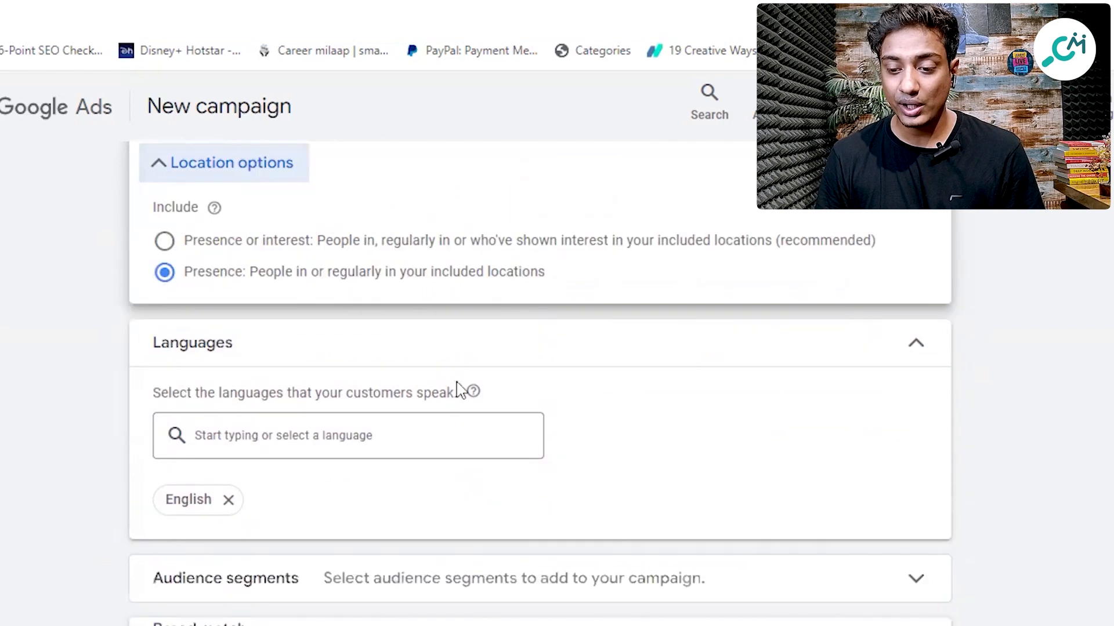
{"action": "scroll", "coordinate": [470, 371], "scroll_direction": "down", "scroll_amount": 2}
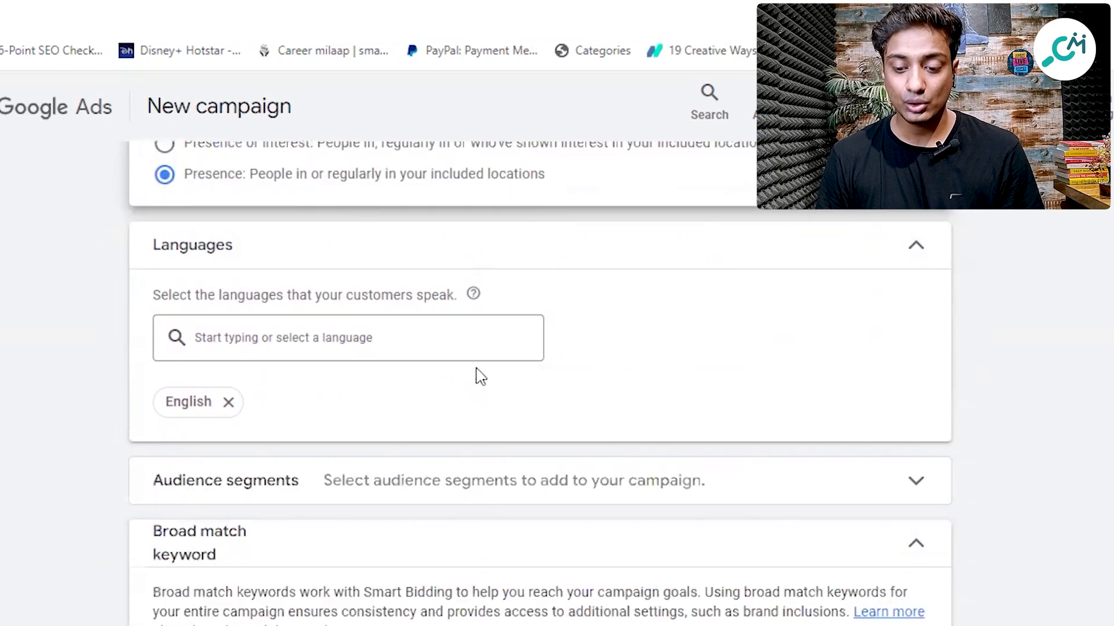
{"action": "left_click", "coordinate": [378, 338]}
{"action": "scroll", "coordinate": [408, 356], "scroll_direction": "down", "scroll_amount": 3}
{"action": "type", "text": "hindi"}
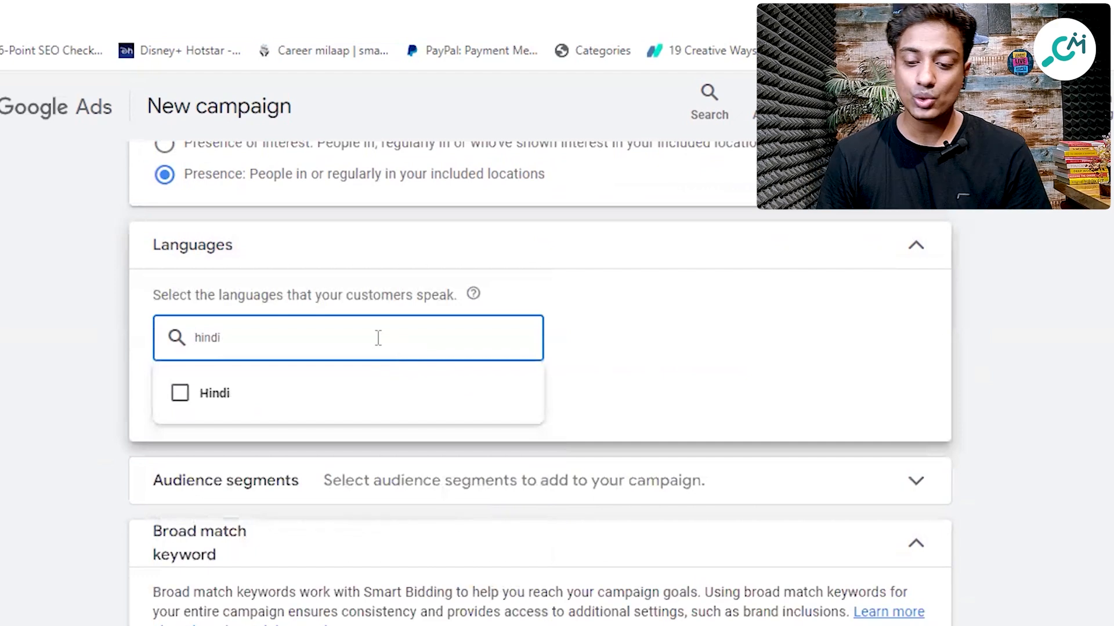
{"action": "left_click", "coordinate": [219, 392]}
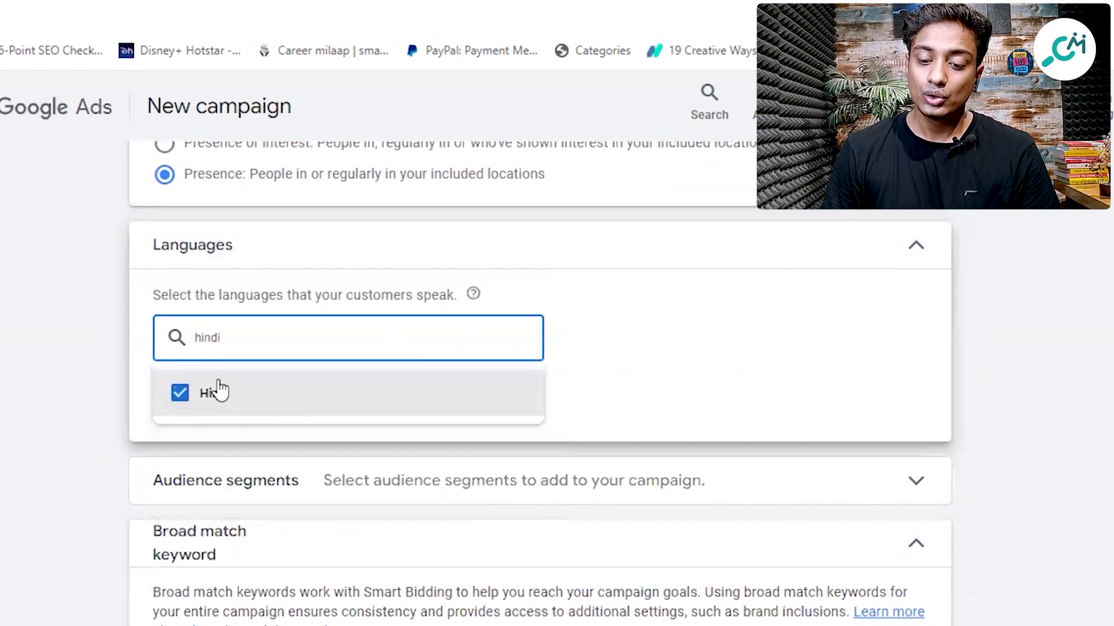
{"action": "left_click", "coordinate": [727, 361]}
{"action": "scroll", "coordinate": [638, 400], "scroll_direction": "down", "scroll_amount": 2}
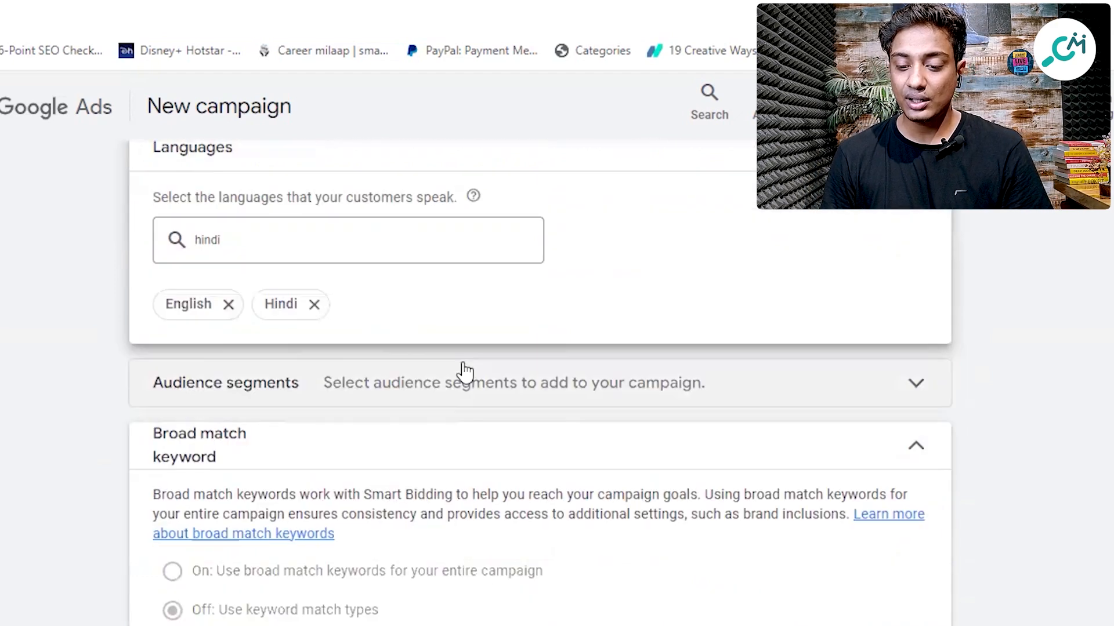
Collapse the automatically created assets section and review the available ad rotation options
{"action": "left_click", "coordinate": [563, 400]}
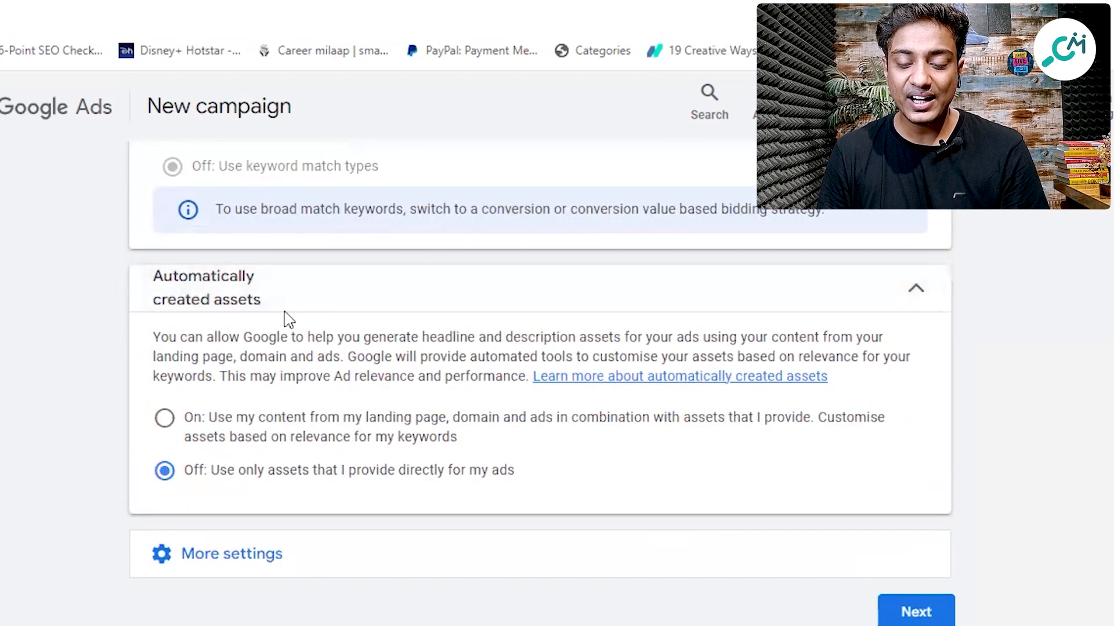
{"action": "left_click", "coordinate": [915, 288]}
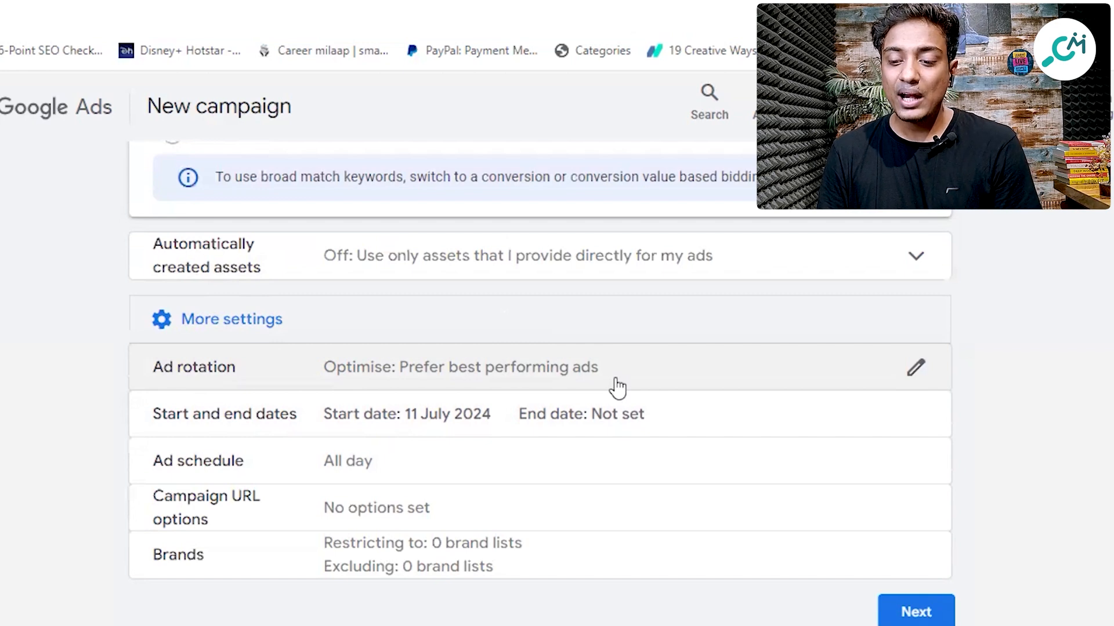
{"action": "left_click", "coordinate": [619, 382]}
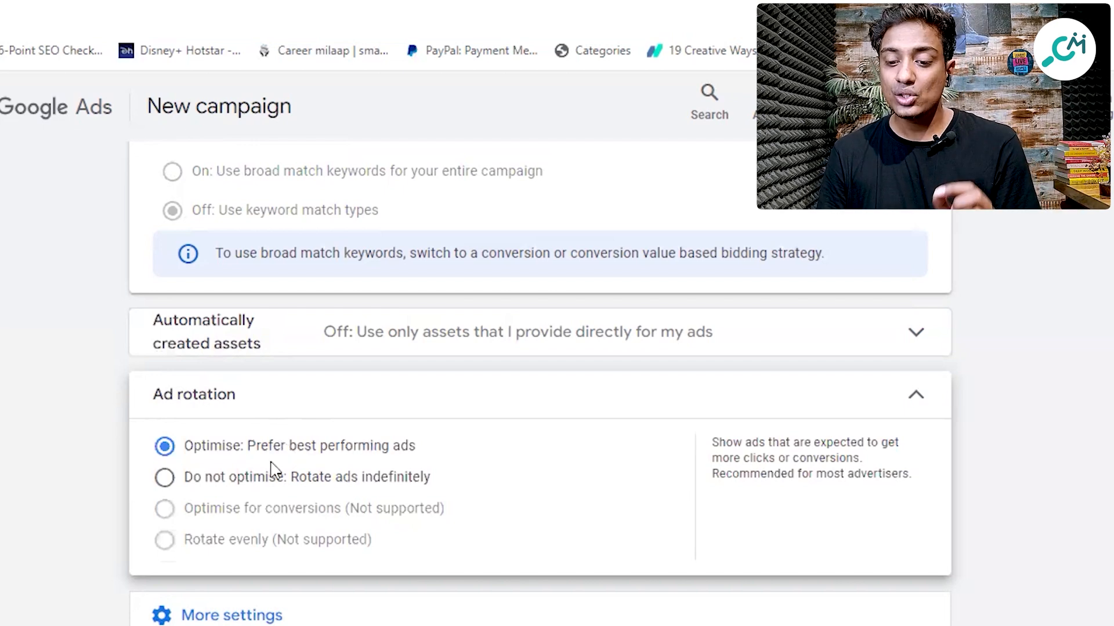
{"action": "left_click", "coordinate": [546, 392]}
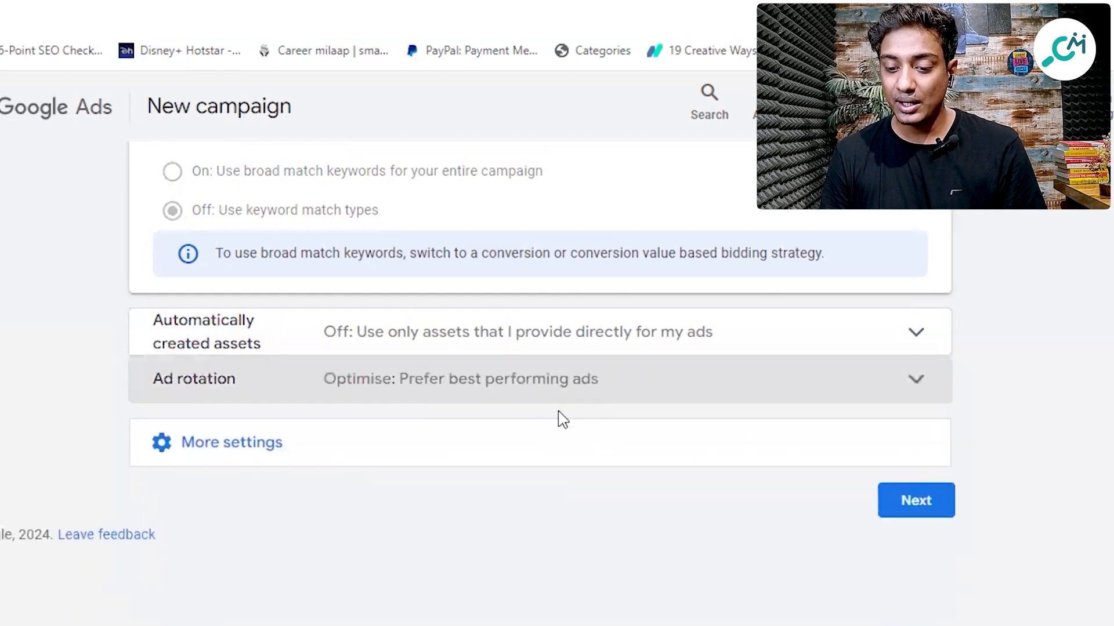
Set the campaign's start date to 12 Jul 2024 and collapse the start and end dates section
{"action": "left_click", "coordinate": [361, 463]}
{"action": "scroll", "coordinate": [365, 459], "scroll_direction": "down", "scroll_amount": 1}
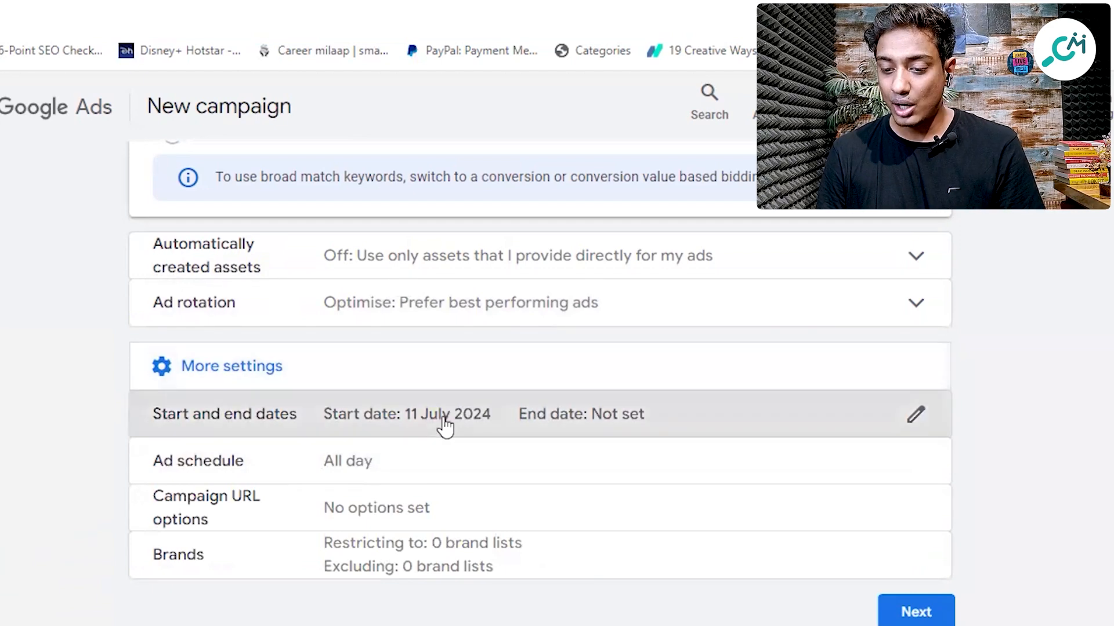
{"action": "left_click", "coordinate": [445, 427]}
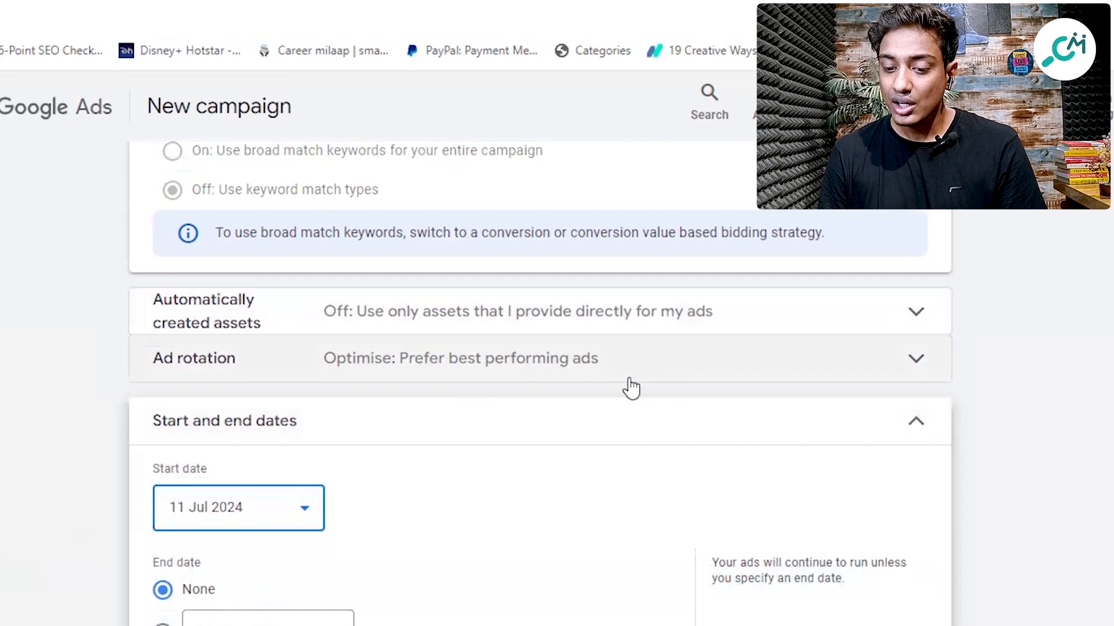
{"action": "left_click", "coordinate": [261, 509]}
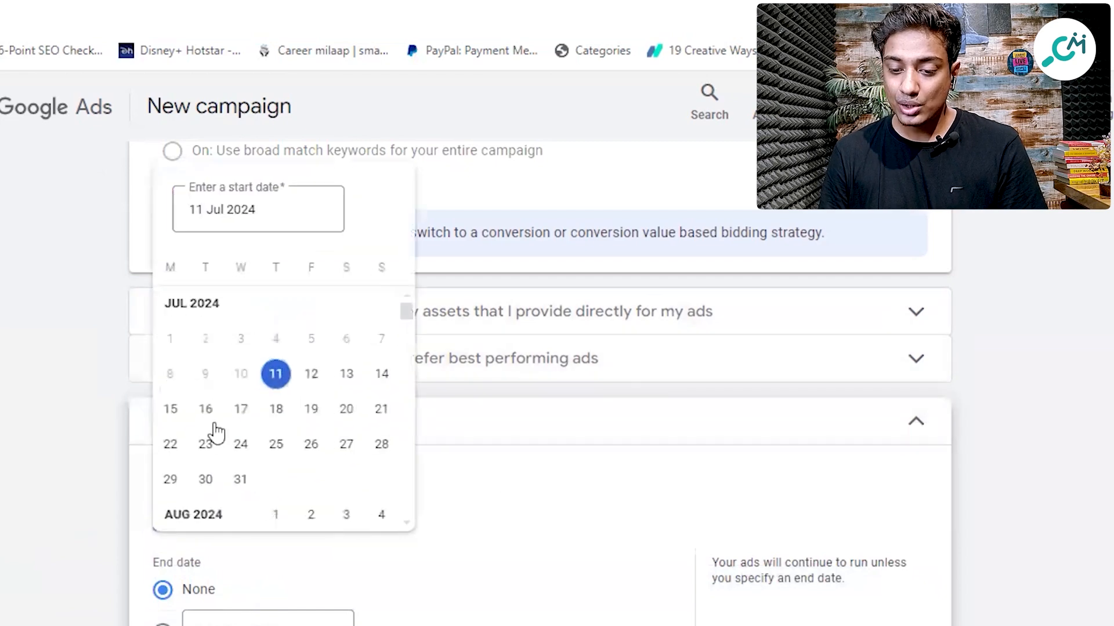
{"action": "left_click", "coordinate": [322, 377]}
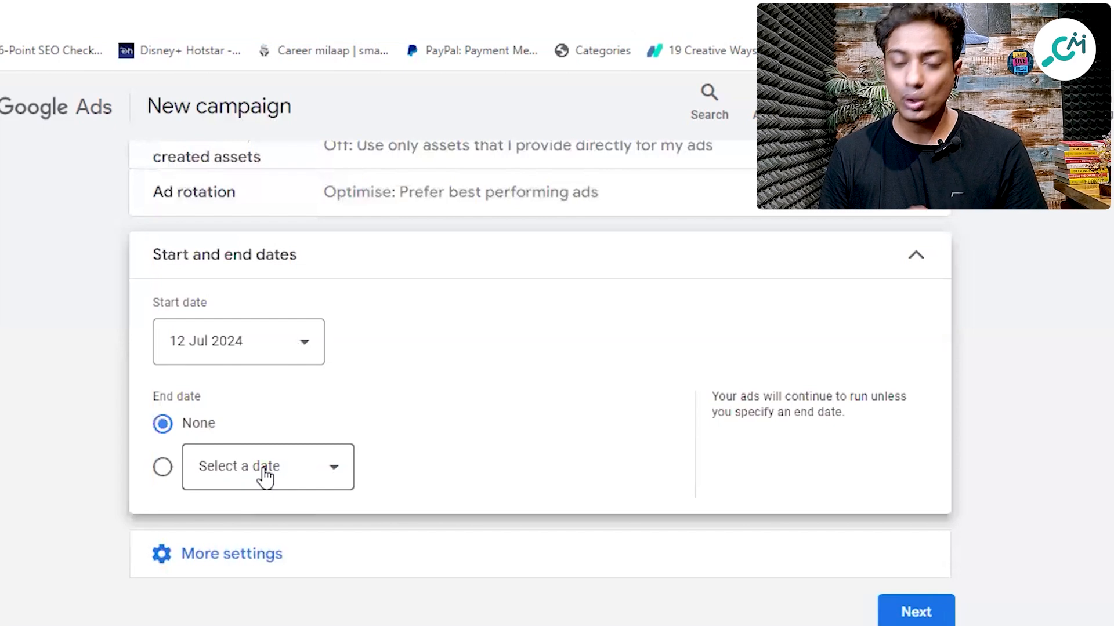
{"action": "left_click", "coordinate": [913, 261]}
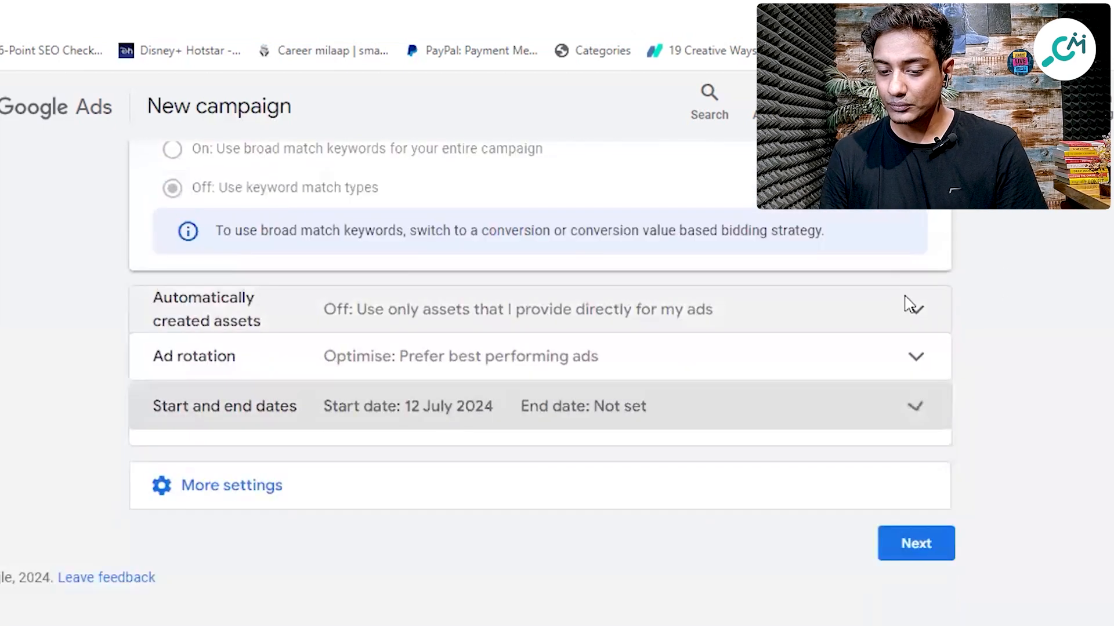
Restrict the ad schedule to Mondays - Fridays with a start time of 09:00
{"action": "left_click", "coordinate": [346, 506]}
{"action": "scroll", "coordinate": [392, 462], "scroll_direction": "down", "scroll_amount": 1}
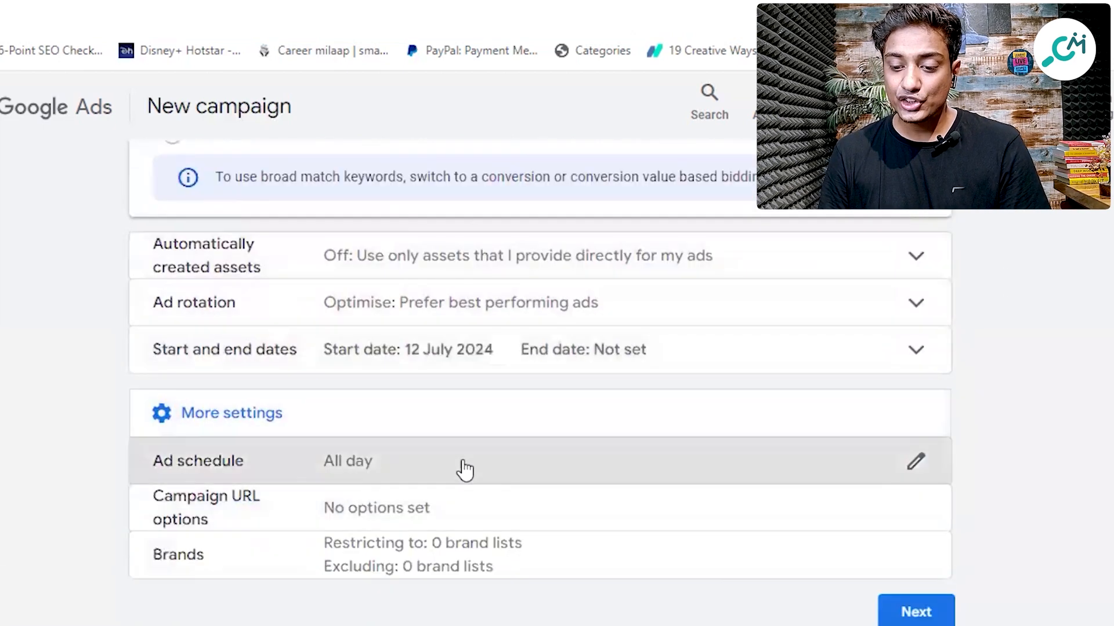
{"action": "left_click", "coordinate": [464, 466]}
{"action": "scroll", "coordinate": [716, 455], "scroll_direction": "down", "scroll_amount": 3}
{"action": "left_click", "coordinate": [264, 353]}
{"action": "left_click", "coordinate": [203, 371]}
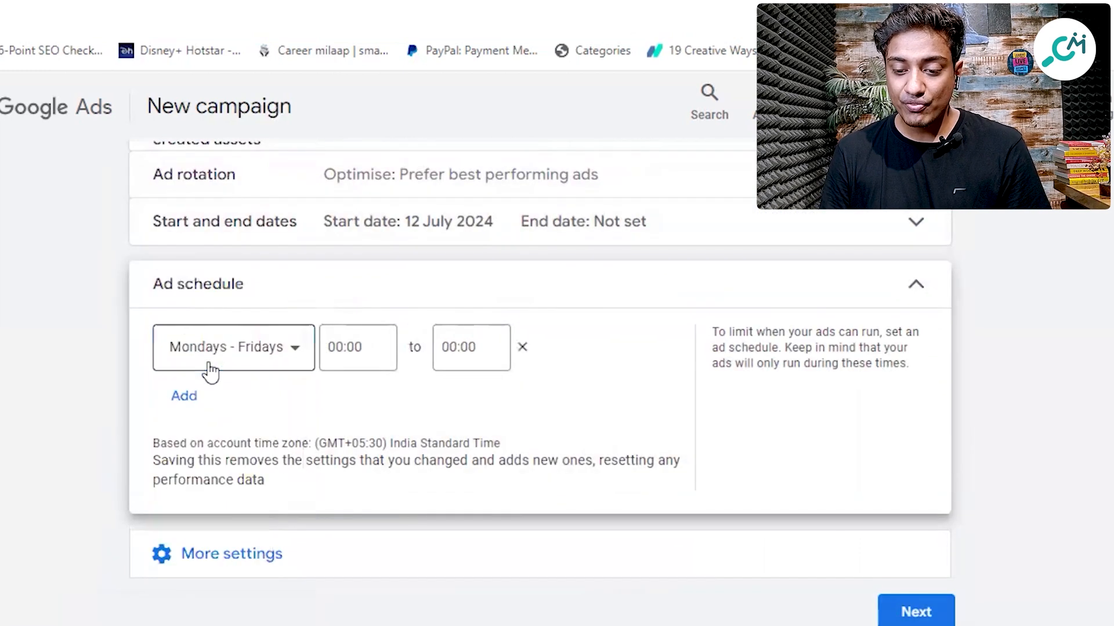
{"action": "left_click", "coordinate": [348, 351]}
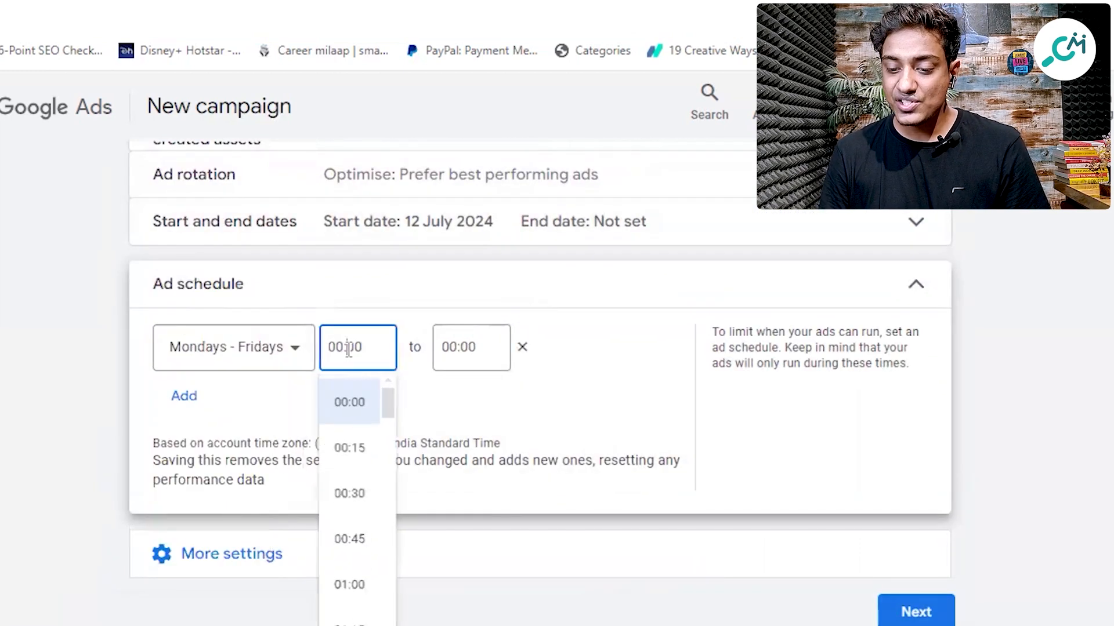
{"action": "scroll", "coordinate": [377, 557], "scroll_direction": "down", "scroll_amount": 10}
{"action": "scroll", "coordinate": [378, 557], "scroll_direction": "down", "scroll_amount": 10}
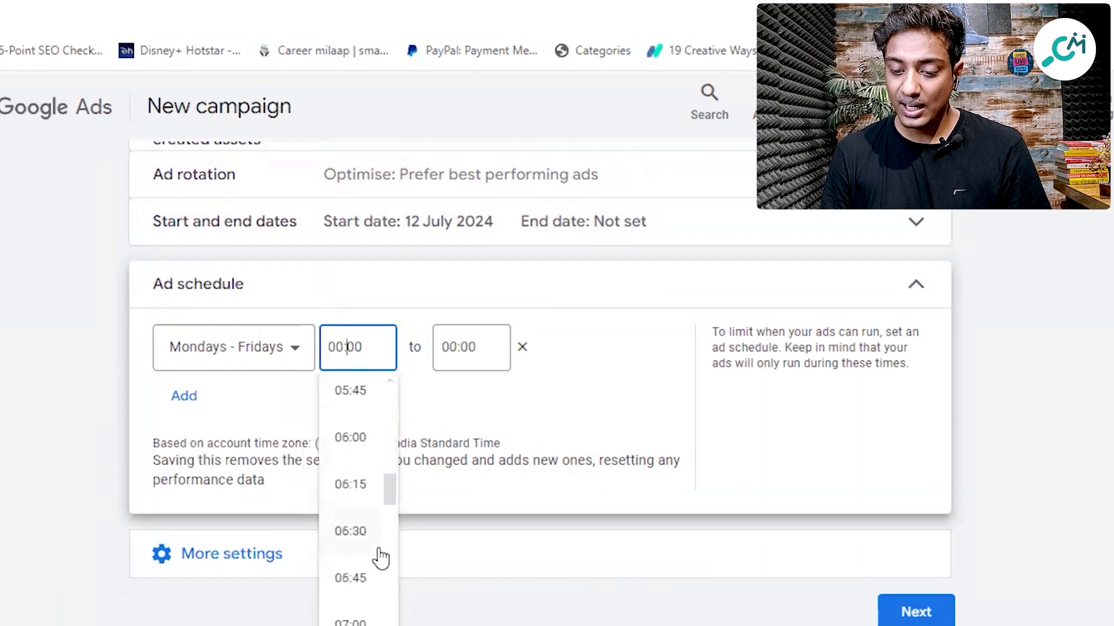
{"action": "scroll", "coordinate": [381, 556], "scroll_direction": "up", "scroll_amount": 6}
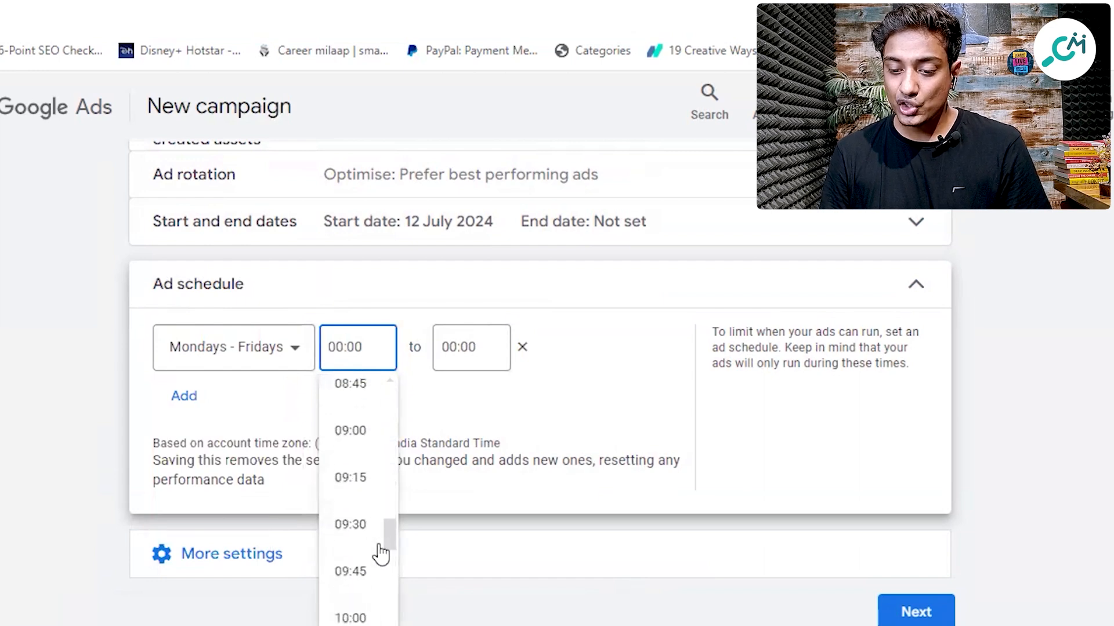
{"action": "left_click", "coordinate": [360, 529]}
Set the ad schedule's end time to 18:30 and collapse the schedule section
{"action": "left_click", "coordinate": [468, 342]}
{"action": "scroll", "coordinate": [474, 510], "scroll_direction": "down", "scroll_amount": 20}
{"action": "scroll", "coordinate": [480, 510], "scroll_direction": "down", "scroll_amount": 12}
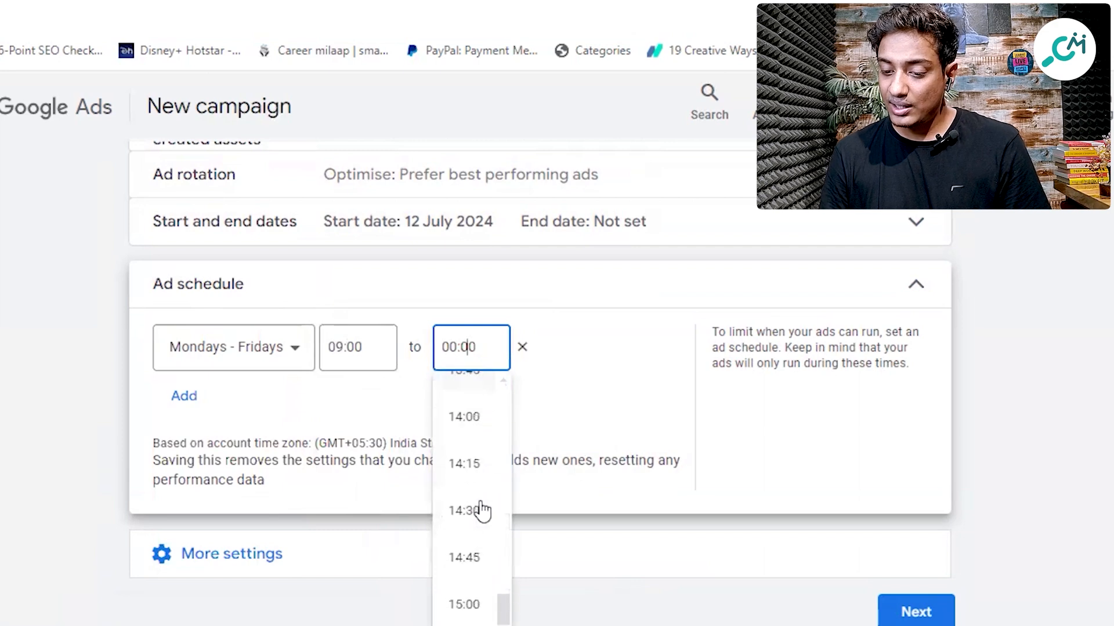
{"action": "scroll", "coordinate": [473, 504], "scroll_direction": "down", "scroll_amount": 3}
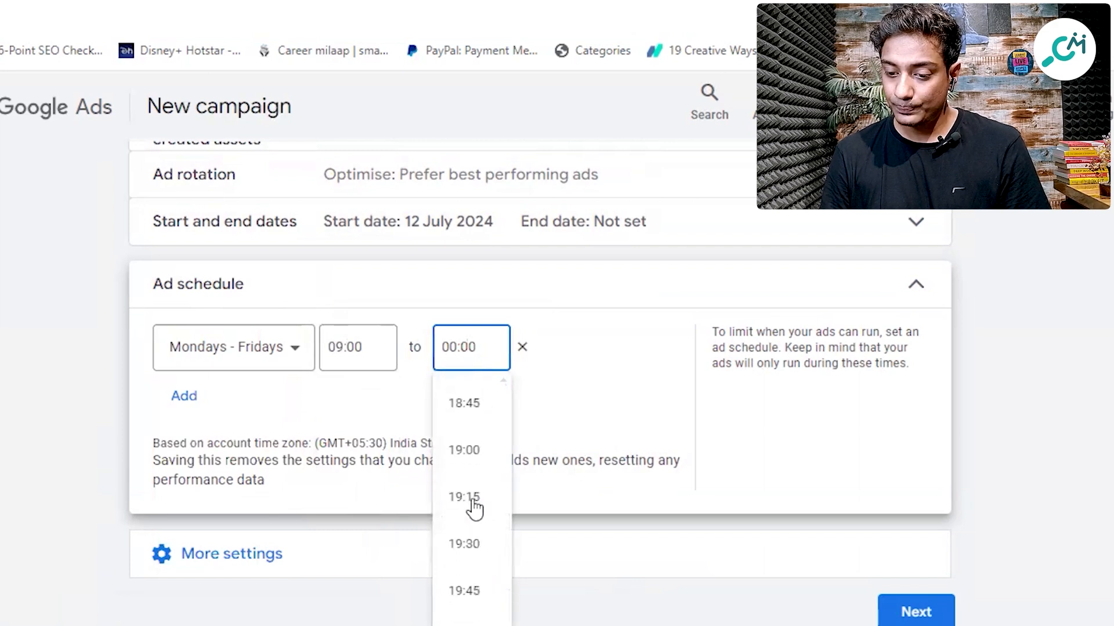
{"action": "scroll", "coordinate": [473, 478], "scroll_direction": "up", "scroll_amount": 2}
{"action": "left_click", "coordinate": [477, 472]}
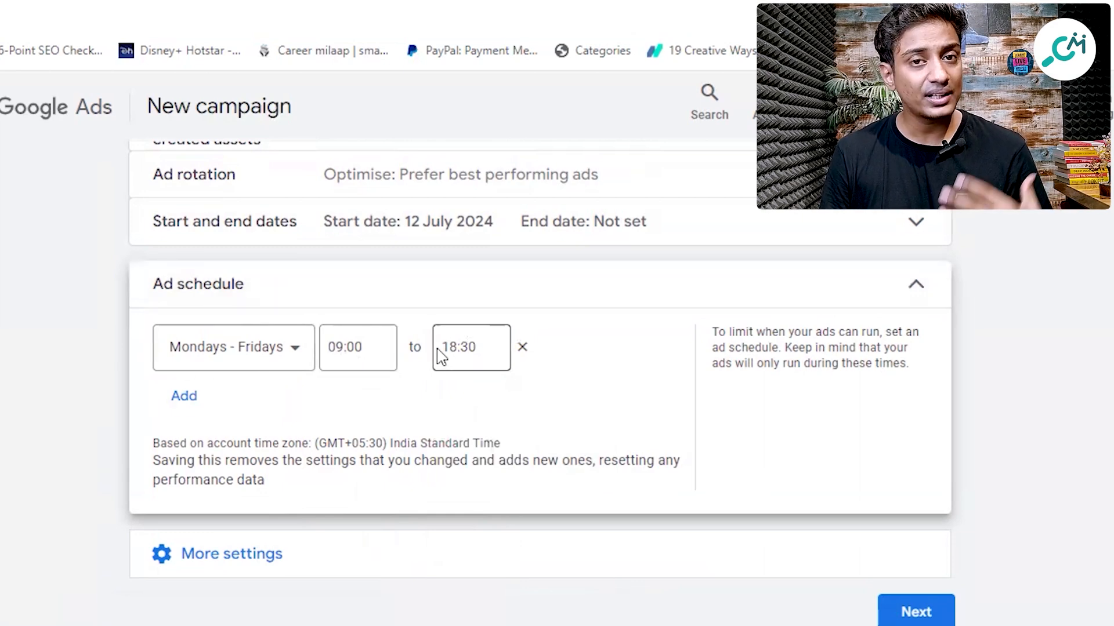
{"action": "left_click", "coordinate": [930, 290]}
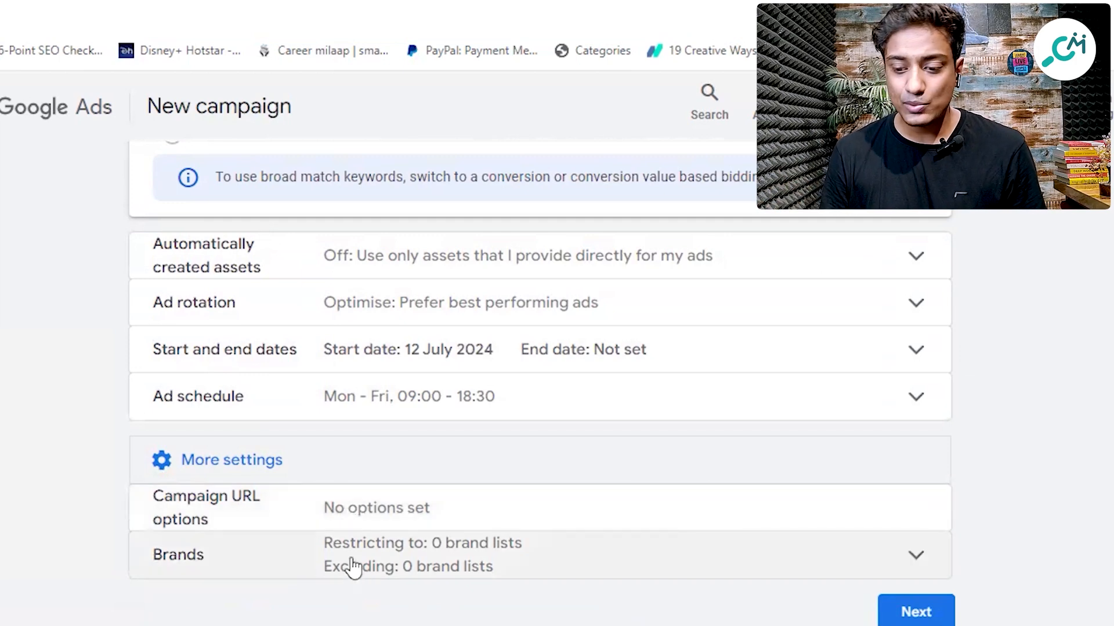
Continue from the campaign settings to the ad group stage and look over its keyword entry section
{"action": "left_click", "coordinate": [927, 616]}
{"action": "scroll", "coordinate": [290, 406], "scroll_direction": "down", "scroll_amount": 5}
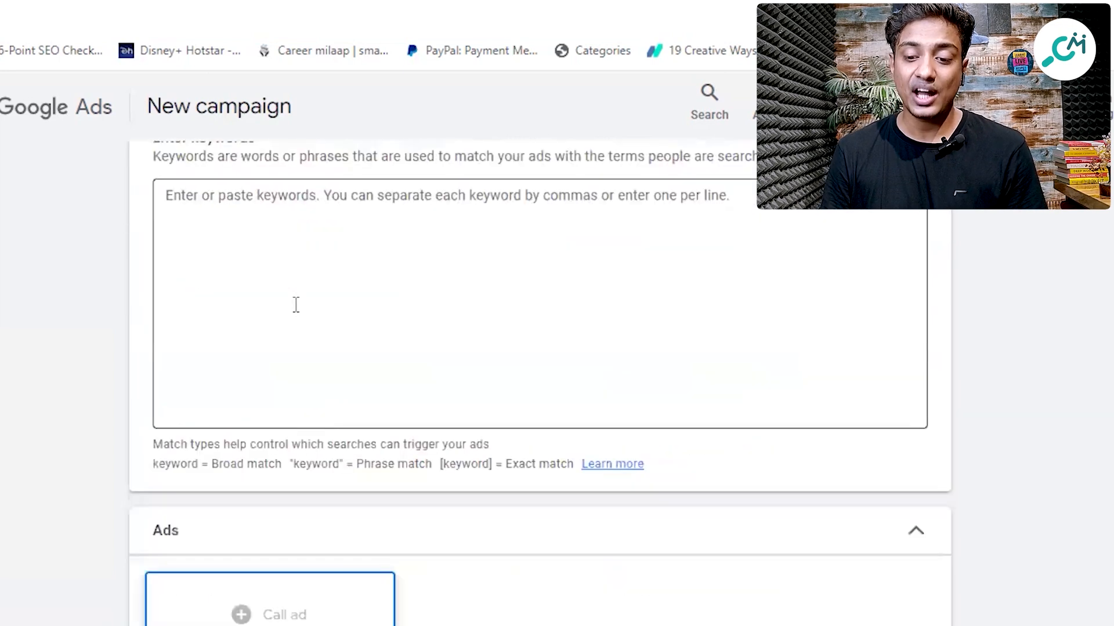
{"action": "scroll", "coordinate": [295, 348], "scroll_direction": "up", "scroll_amount": 3}
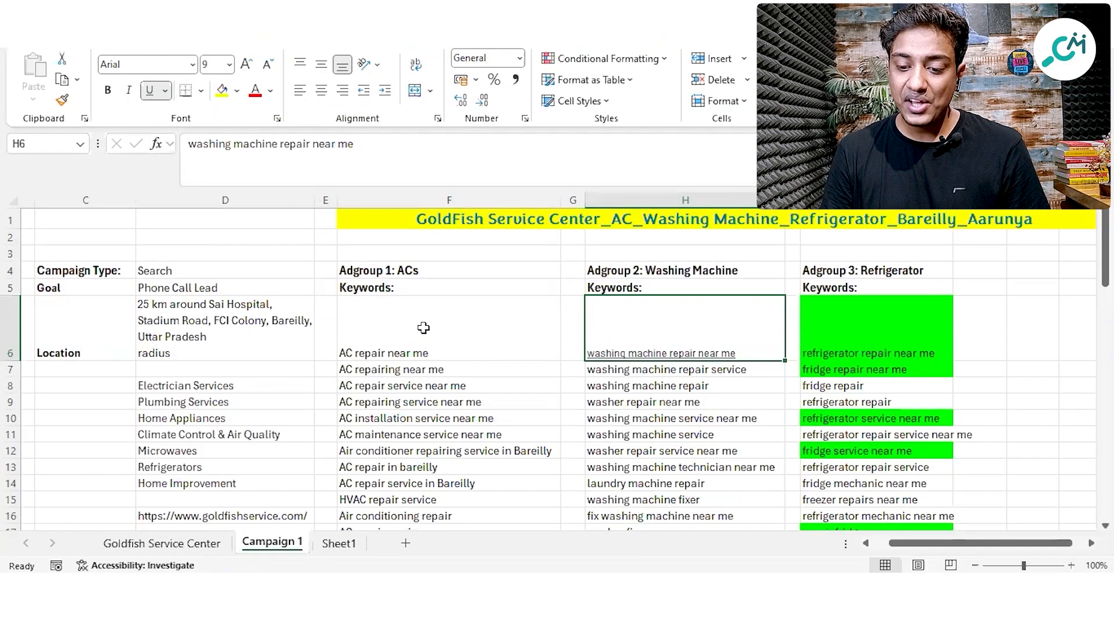
In the Excel planning sheet Campaign 1, examine the campaign details and the keywords and headlines of the AC, washing machine and refrigerator ad groups
{"action": "scroll", "coordinate": [435, 329], "scroll_direction": "down", "scroll_amount": 1}
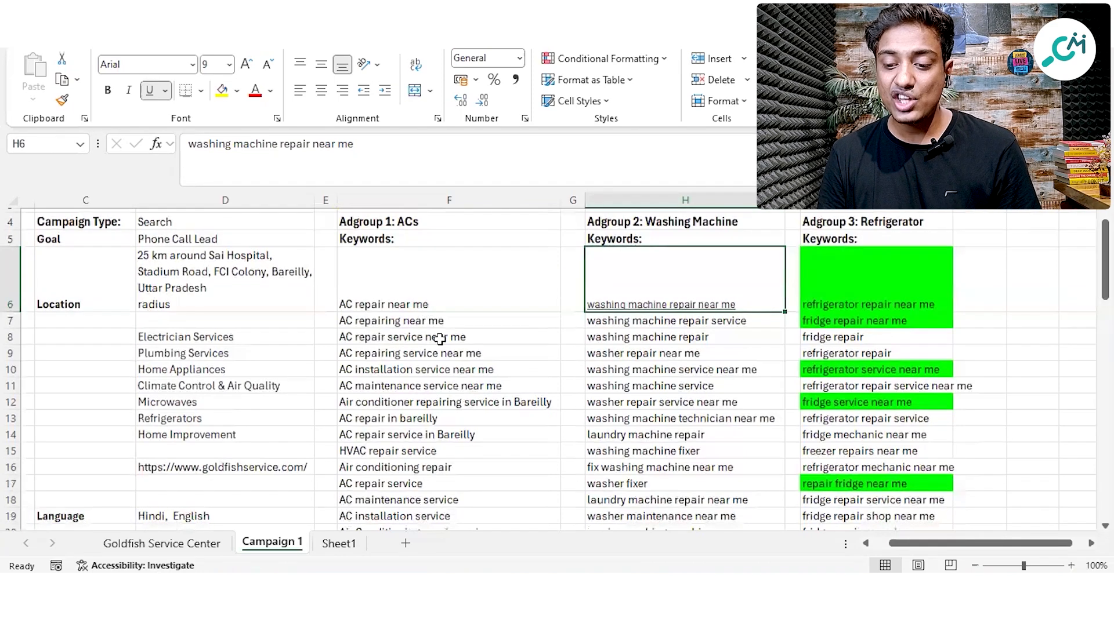
{"action": "scroll", "coordinate": [456, 386], "scroll_direction": "down", "scroll_amount": 2}
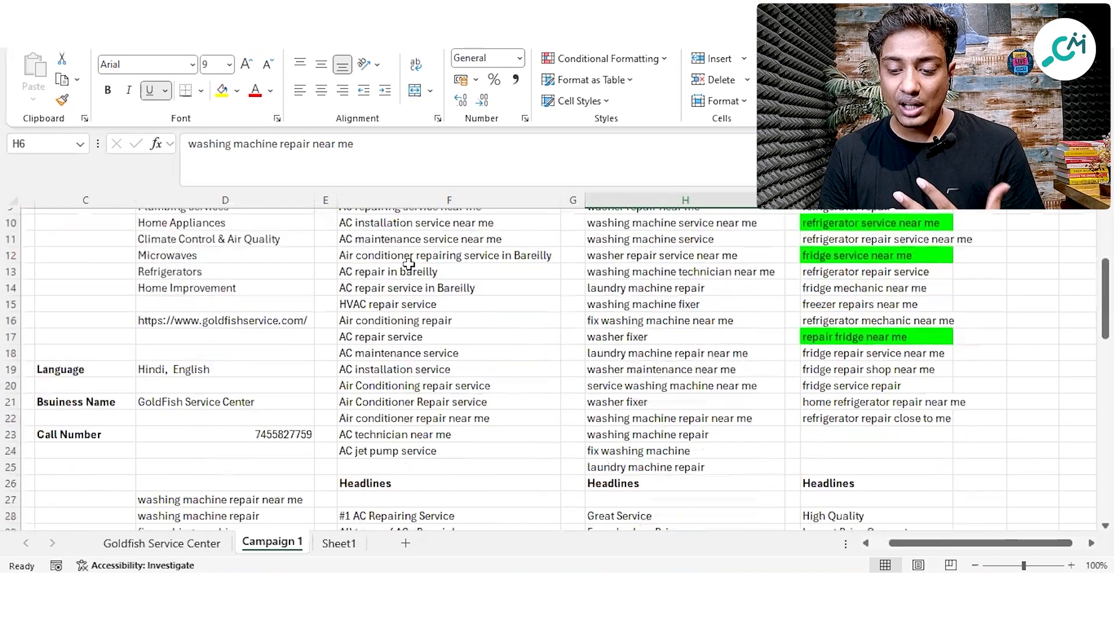
{"action": "scroll", "coordinate": [485, 377], "scroll_direction": "up", "scroll_amount": 3}
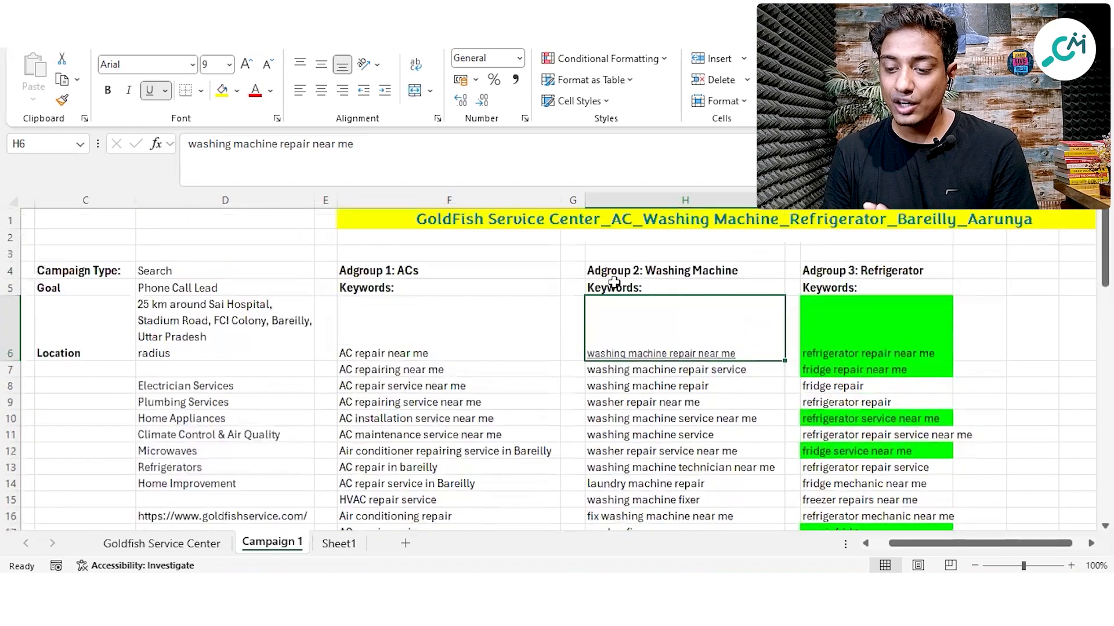
{"action": "scroll", "coordinate": [711, 413], "scroll_direction": "up", "scroll_amount": 1}
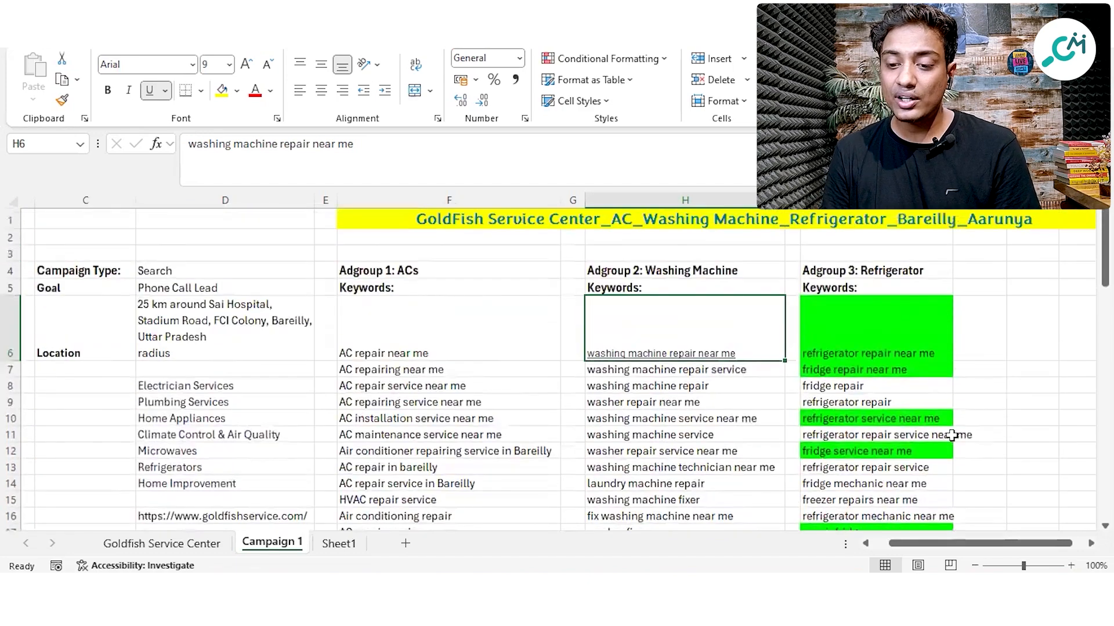
{"action": "scroll", "coordinate": [812, 418], "scroll_direction": "down", "scroll_amount": 2}
{"action": "scroll", "coordinate": [454, 404], "scroll_direction": "up", "scroll_amount": 2}
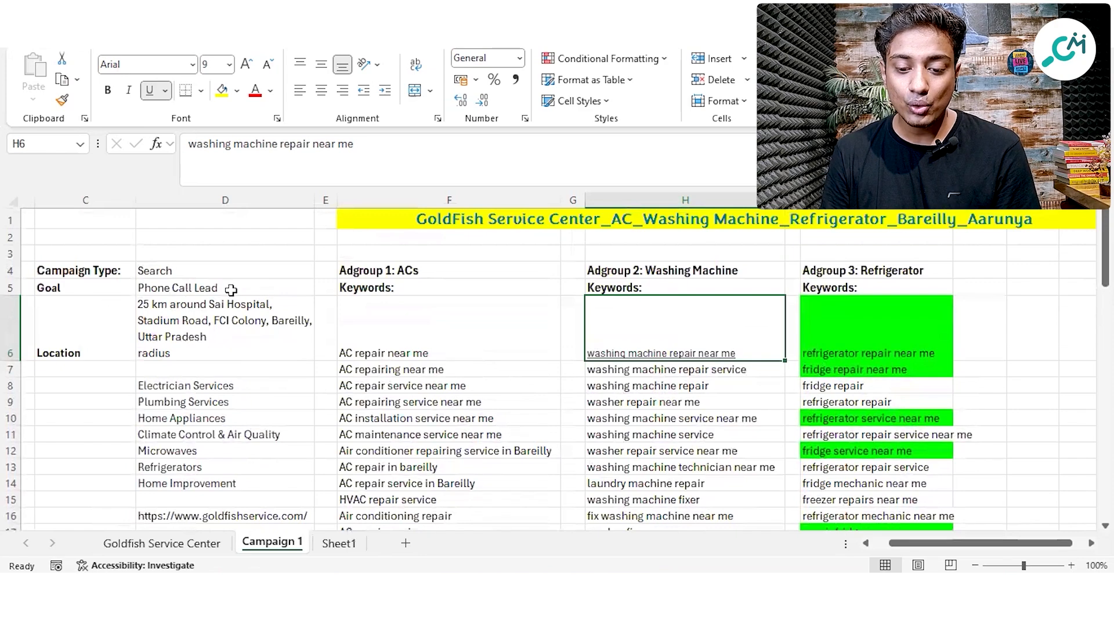
{"action": "scroll", "coordinate": [209, 360], "scroll_direction": "down", "scroll_amount": 1}
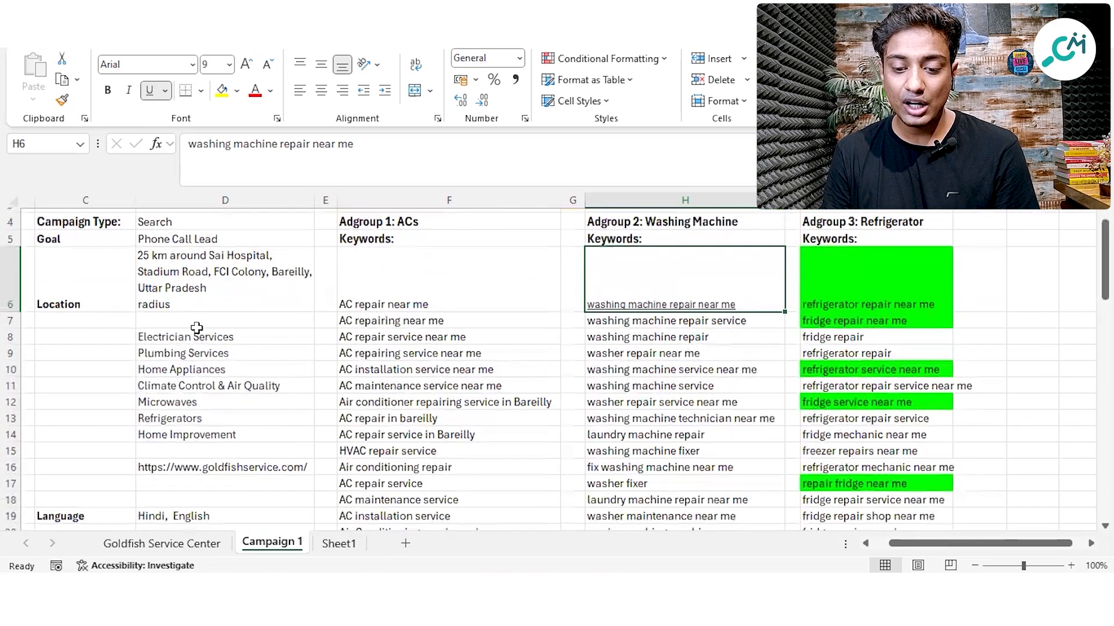
{"action": "scroll", "coordinate": [1014, 398], "scroll_direction": "down", "scroll_amount": 4}
{"action": "scroll", "coordinate": [964, 389], "scroll_direction": "up", "scroll_amount": 1}
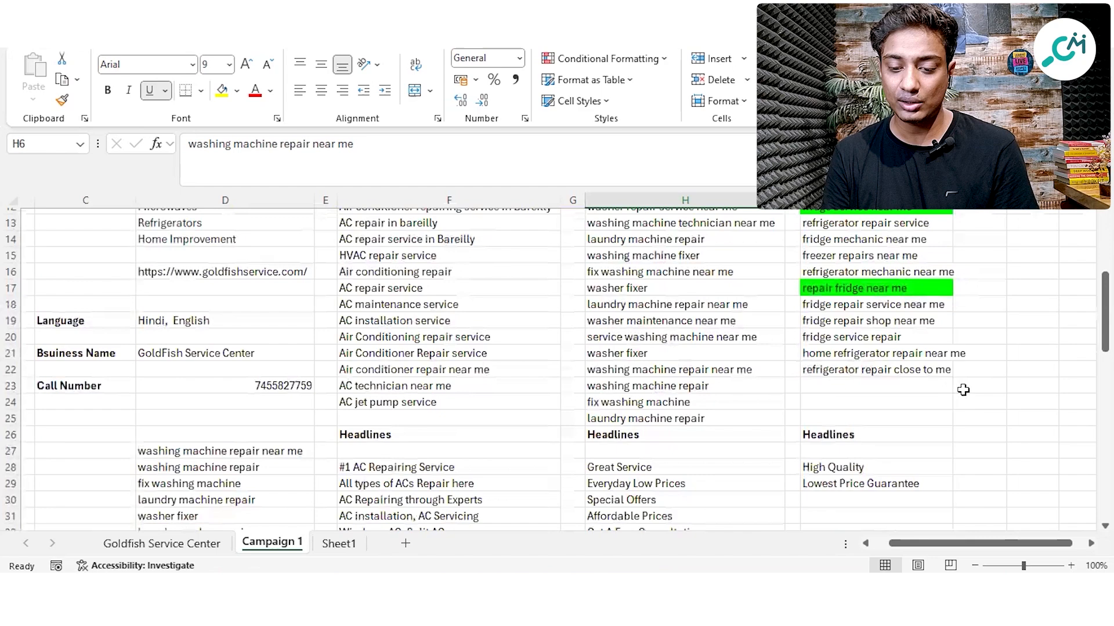
{"action": "scroll", "coordinate": [343, 374], "scroll_direction": "up", "scroll_amount": 4}
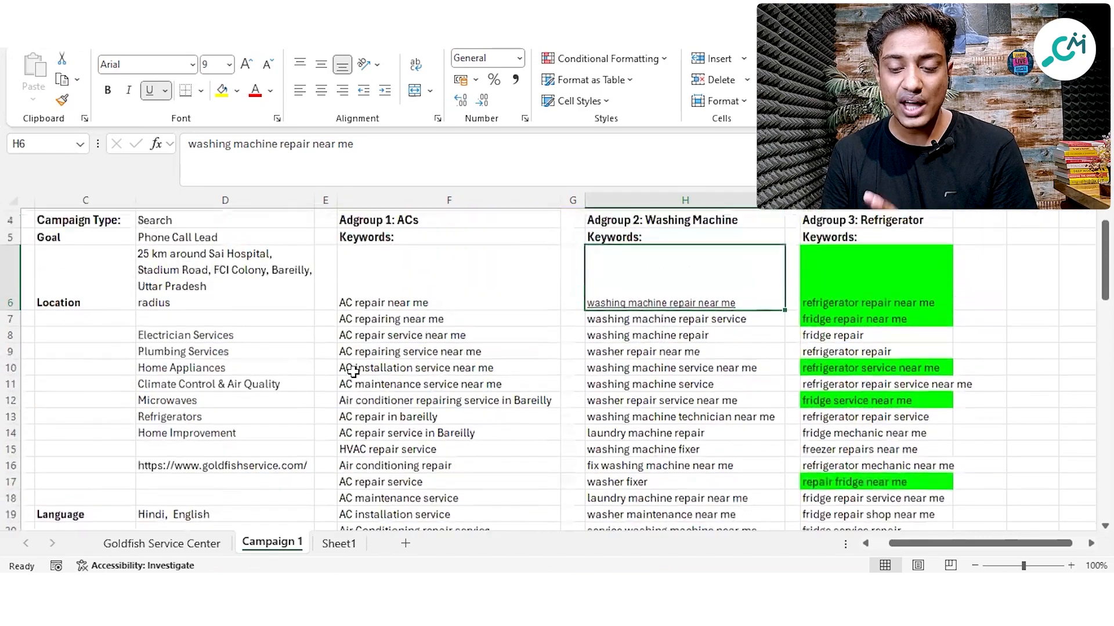
{"action": "scroll", "coordinate": [557, 353], "scroll_direction": "down", "scroll_amount": 1}
{"action": "scroll", "coordinate": [572, 347], "scroll_direction": "up", "scroll_amount": 1}
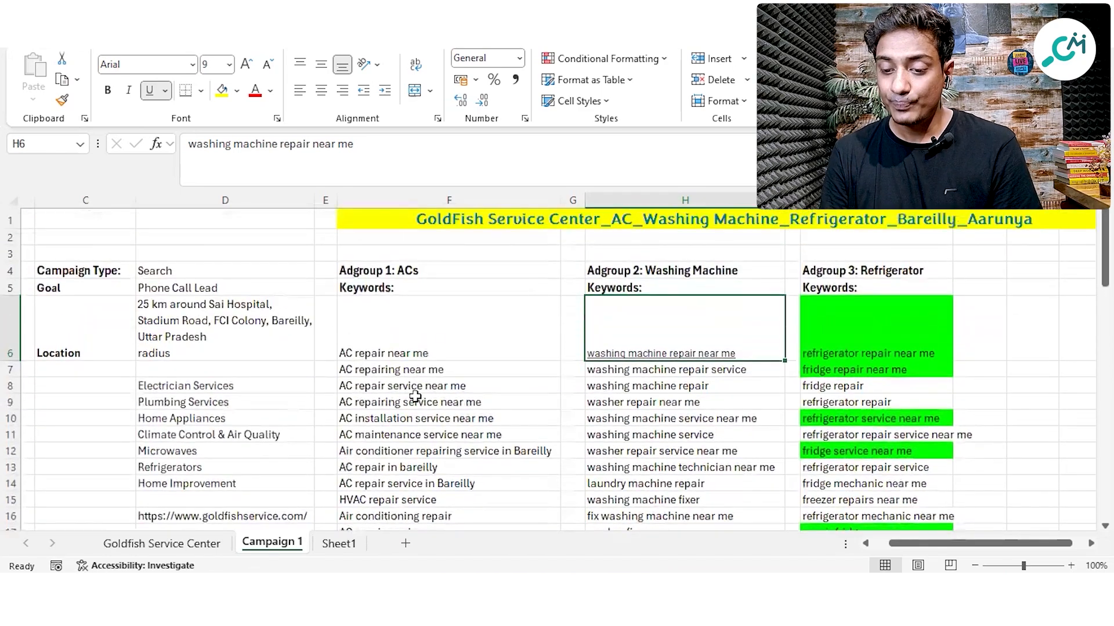
Copy the seven AC keywords from "AC repairing near me" through "AC repair in bareilly" from the Excel sheet into the Google Ads ad group's keywords
{"action": "left_click_drag", "start_coordinate": [409, 370], "coordinate": [456, 471]}
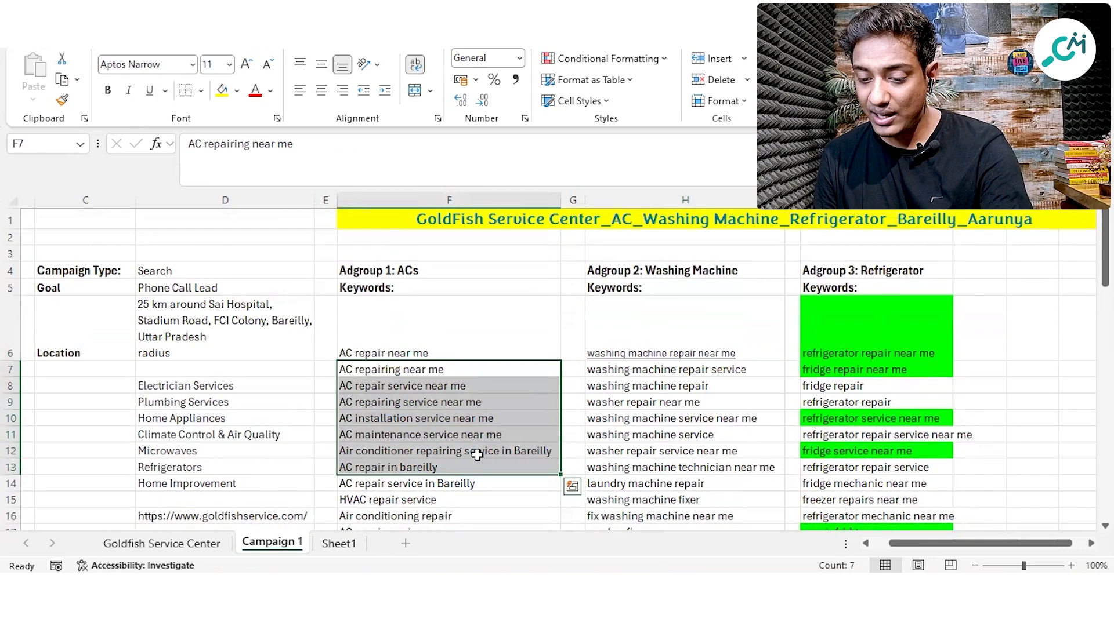
{"action": "key", "text": "ctrl+c"}
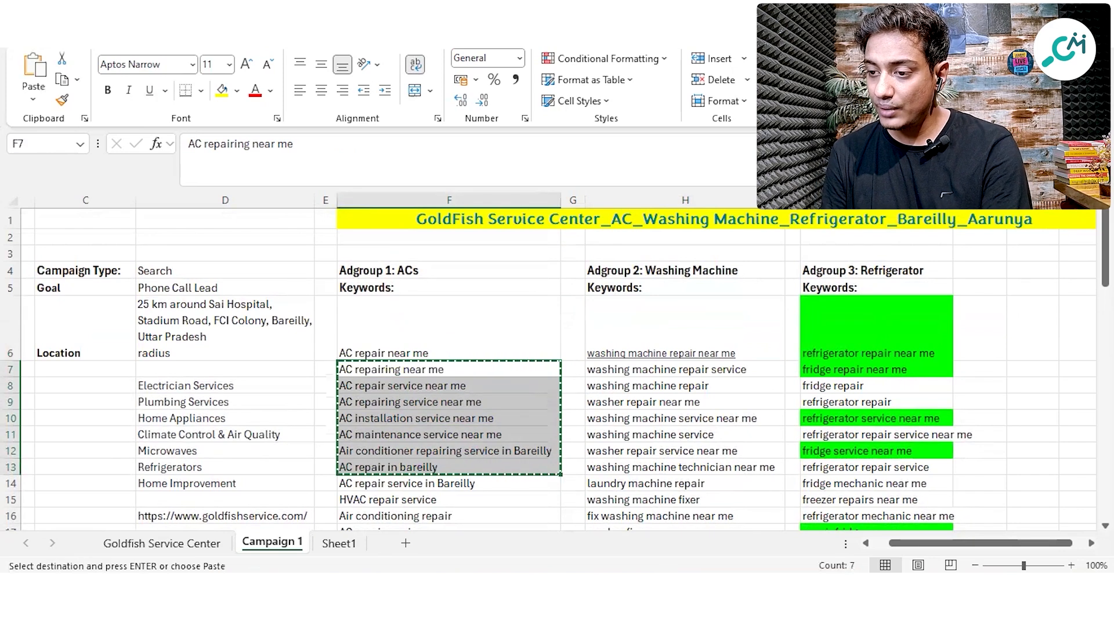
{"action": "left_click", "coordinate": [435, 586]}
{"action": "left_click", "coordinate": [315, 375]}
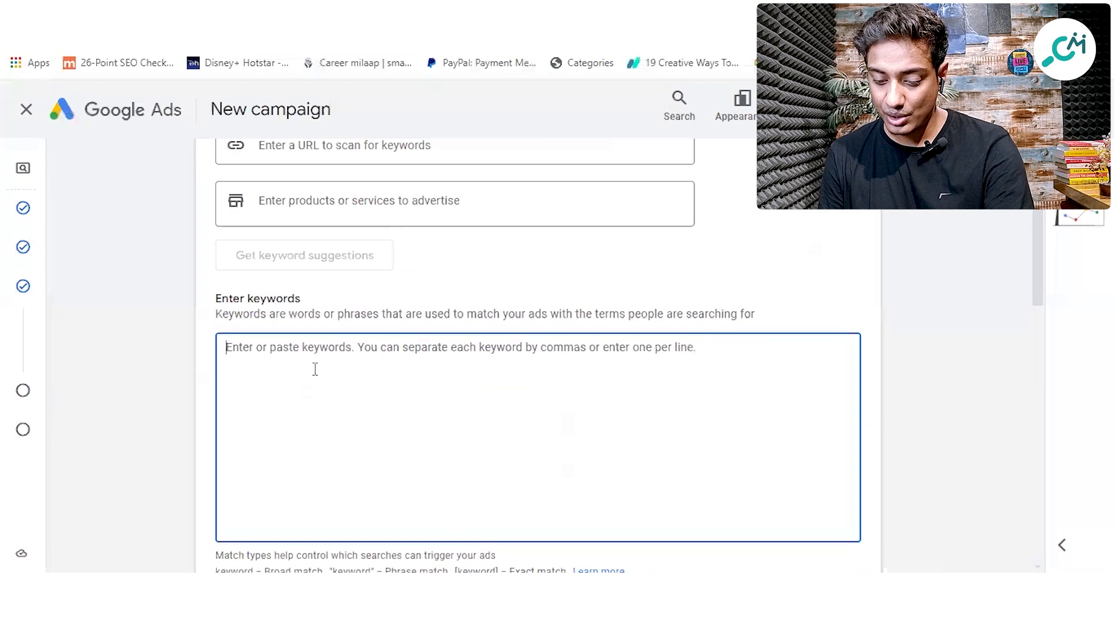
{"action": "key", "text": "ctrl+v"}
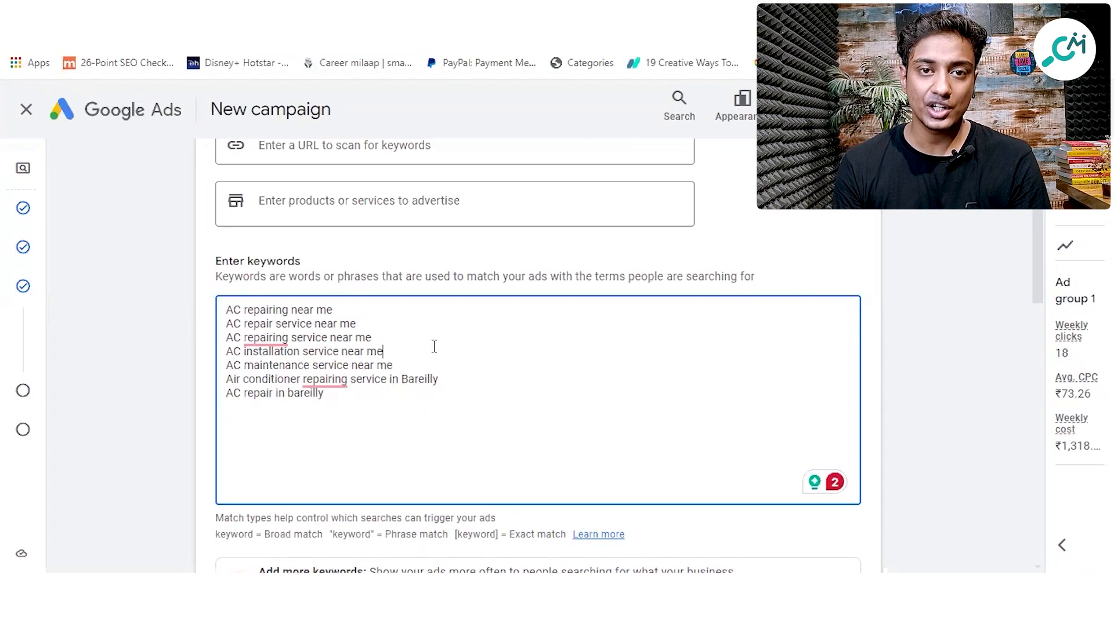
Turn all seven AC keywords into phrase match by enclosing each one in double quotation marks
{"action": "left_click", "coordinate": [392, 359]}
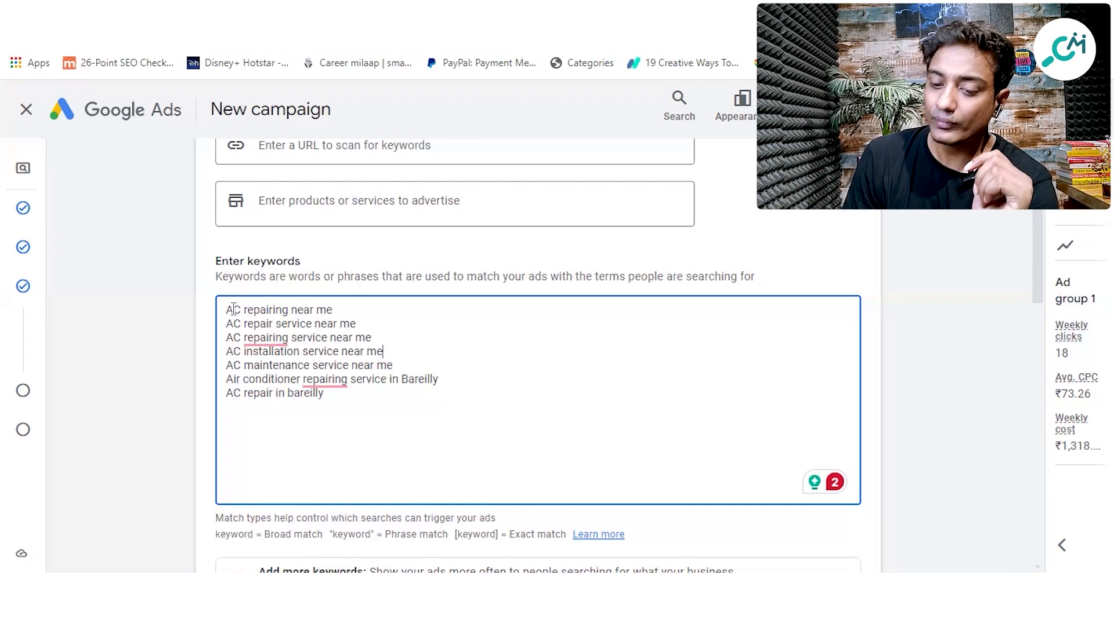
{"action": "left_click", "coordinate": [332, 310]}
{"action": "type", "text": "\""}
{"action": "left_click", "coordinate": [359, 322]}
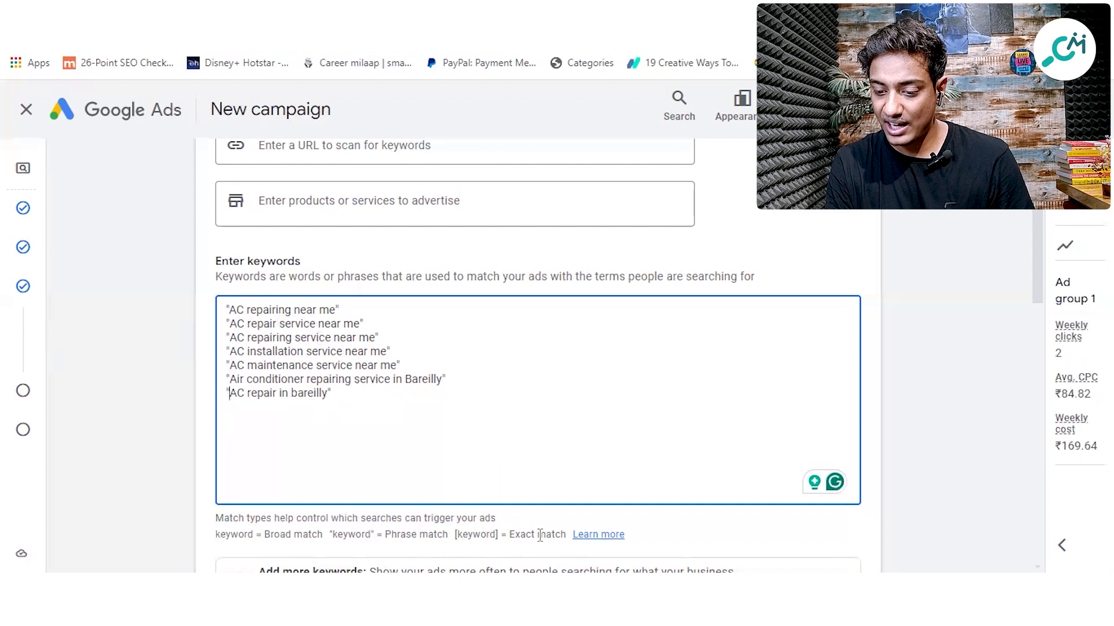
{"action": "scroll", "coordinate": [719, 362], "scroll_direction": "down", "scroll_amount": 7}
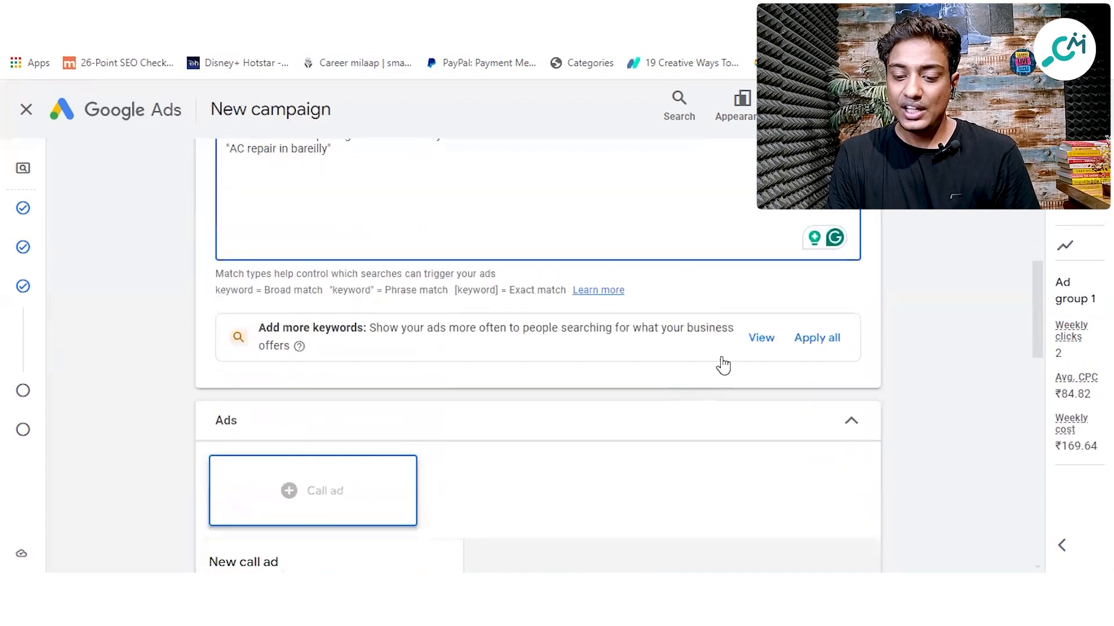
{"action": "scroll", "coordinate": [717, 355], "scroll_direction": "down", "scroll_amount": 1}
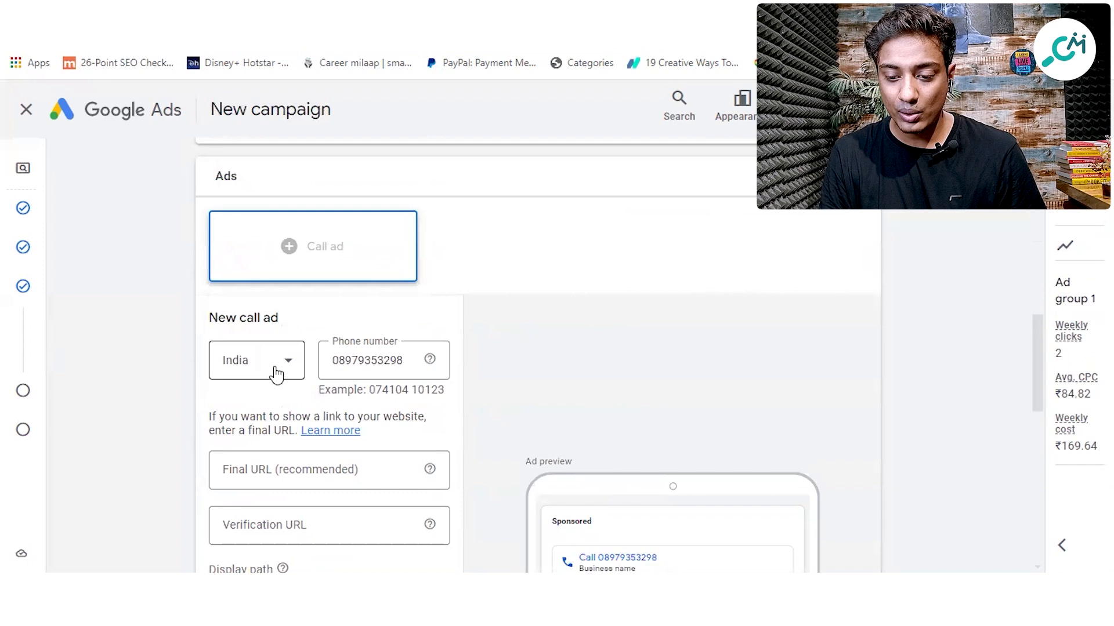
{"action": "scroll", "coordinate": [406, 408], "scroll_direction": "down", "scroll_amount": 1}
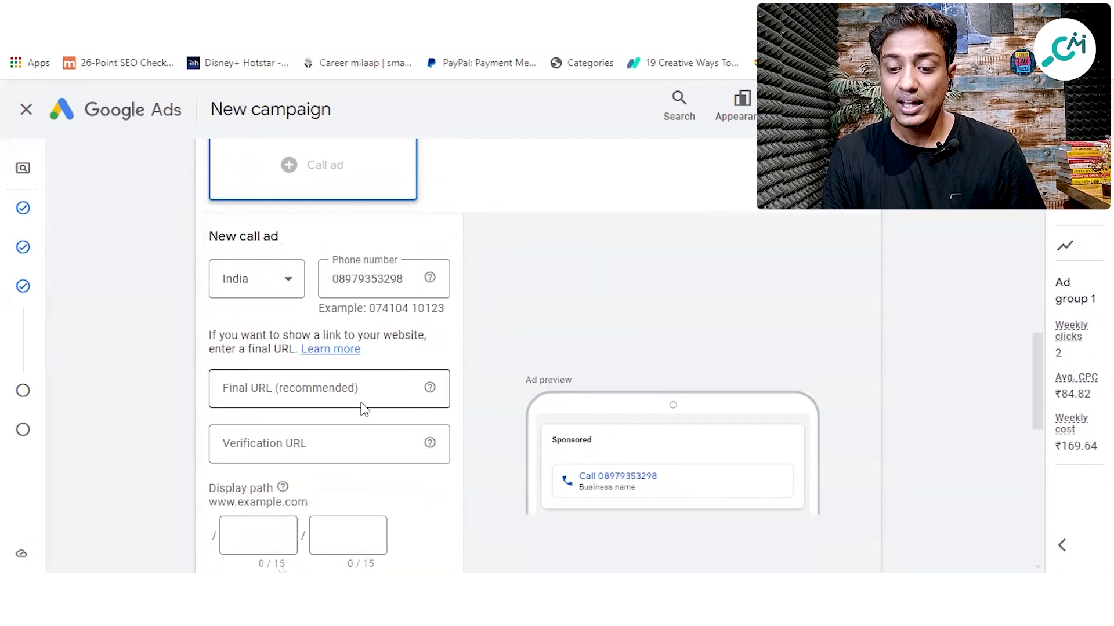
{"action": "left_click", "coordinate": [328, 447]}
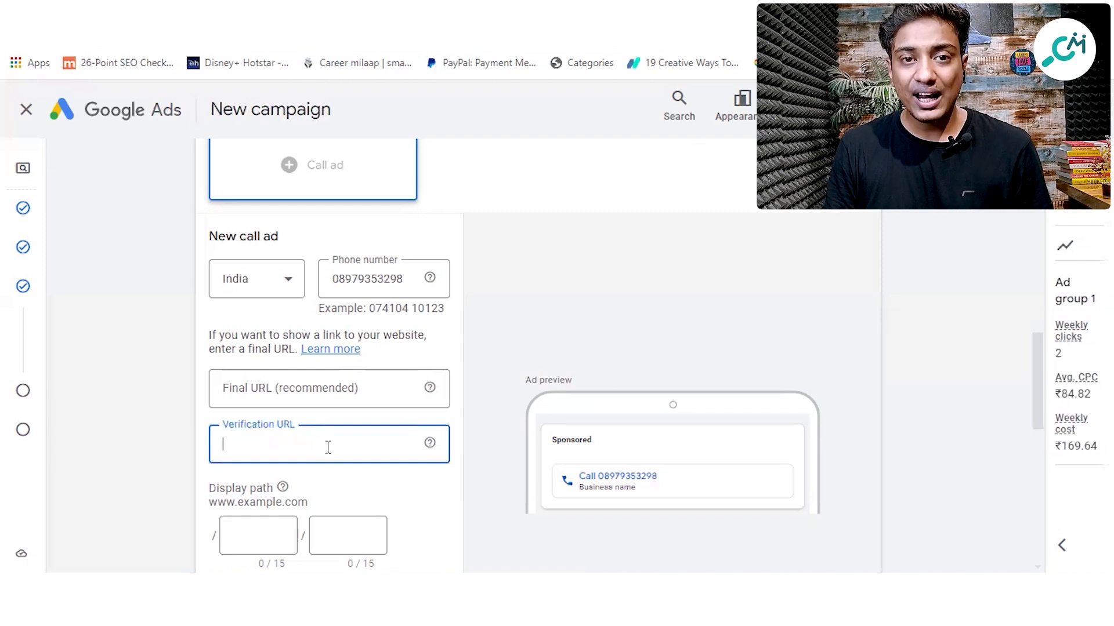
{"action": "type", "text": "http://gold"}
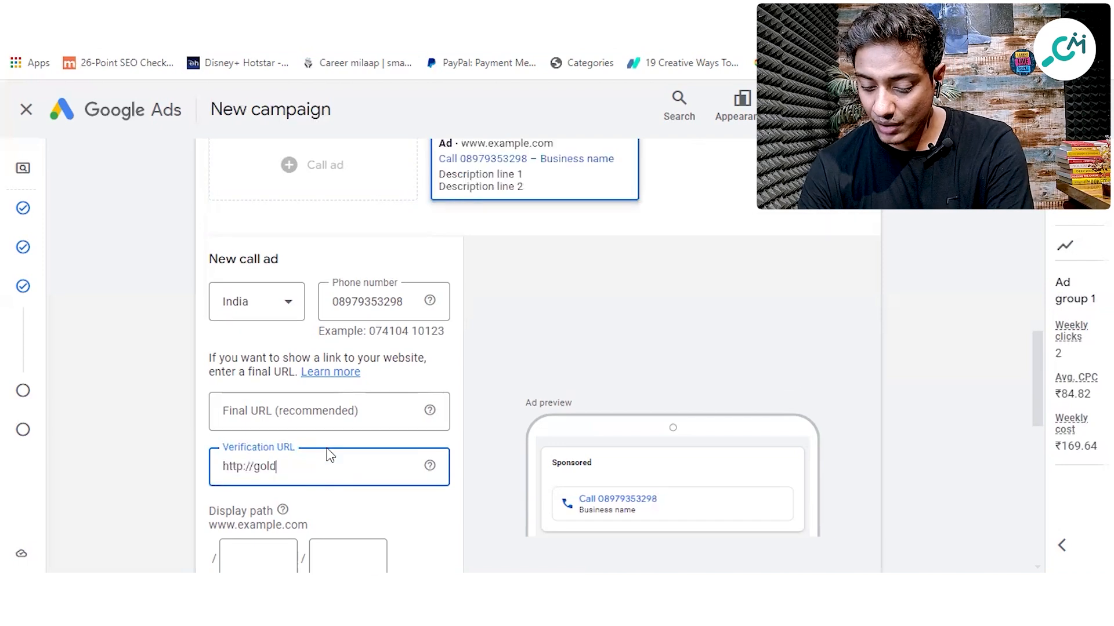
{"action": "type", "text": "fishservice.in"}
Set the call ad's display path to "ac repair" and "near me"
{"action": "scroll", "coordinate": [325, 406], "scroll_direction": "down", "scroll_amount": 3}
{"action": "left_click", "coordinate": [256, 392]}
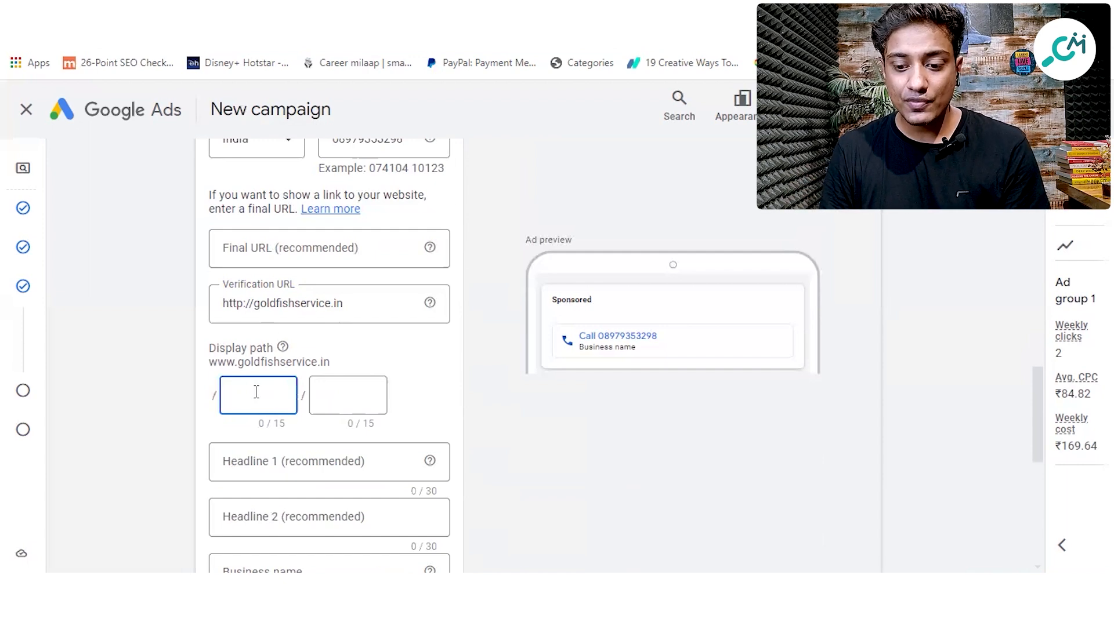
{"action": "type", "text": "a"}
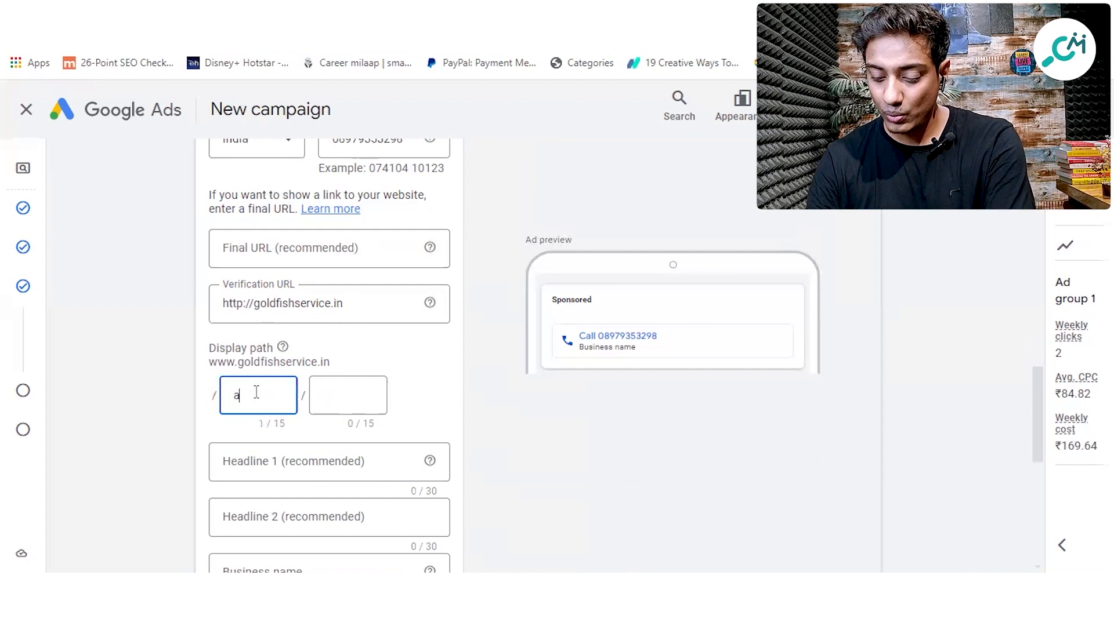
{"action": "type", "text": "c repair"}
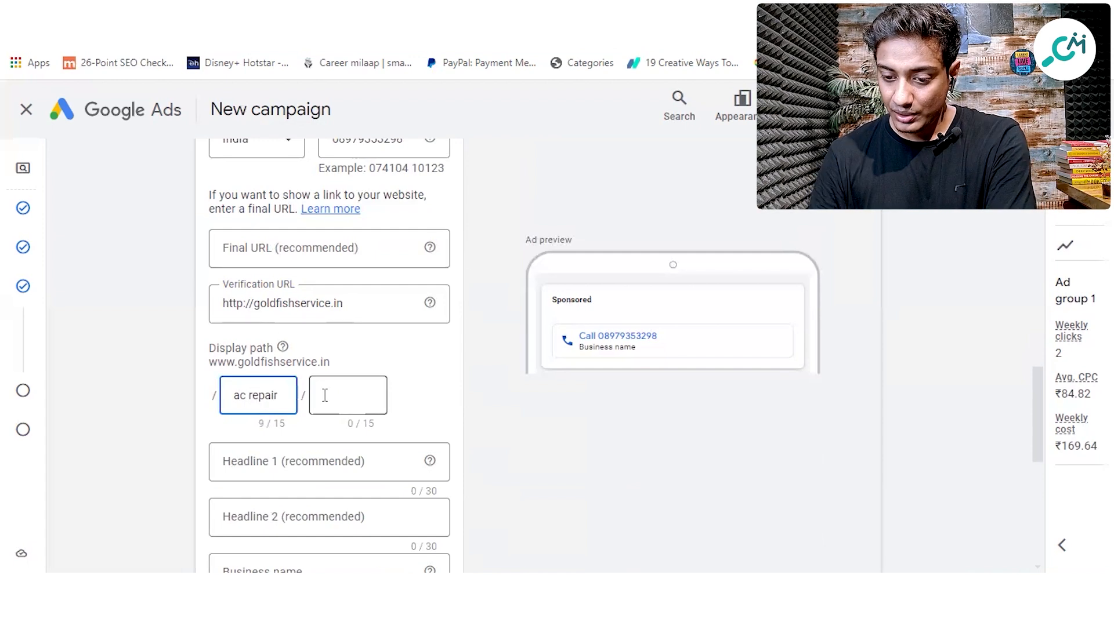
{"action": "left_click", "coordinate": [325, 396]}
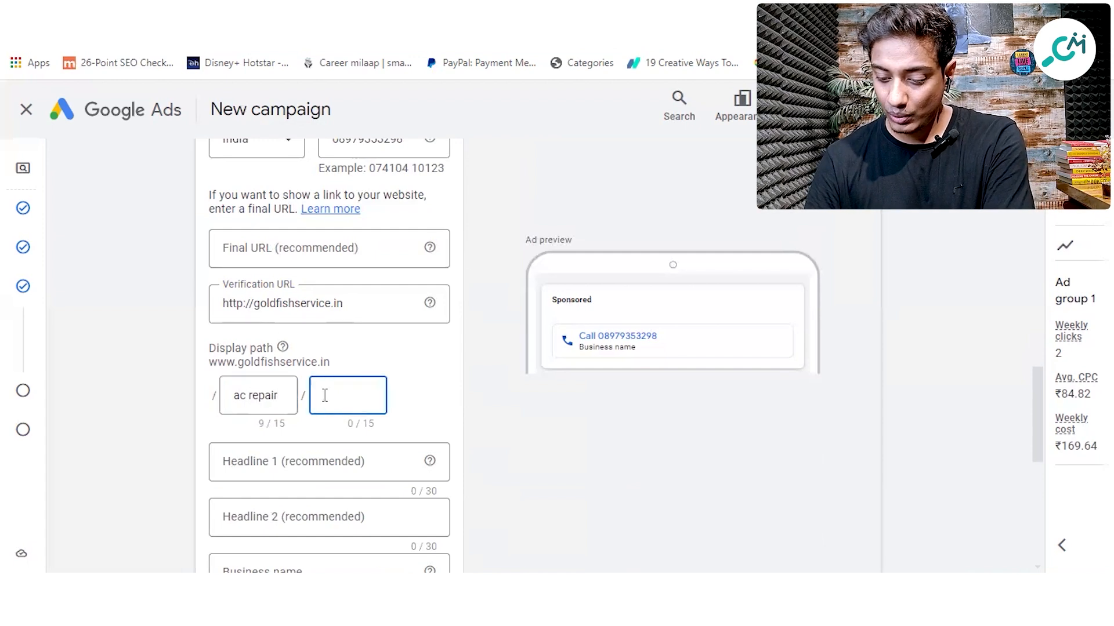
{"action": "type", "text": "near me"}
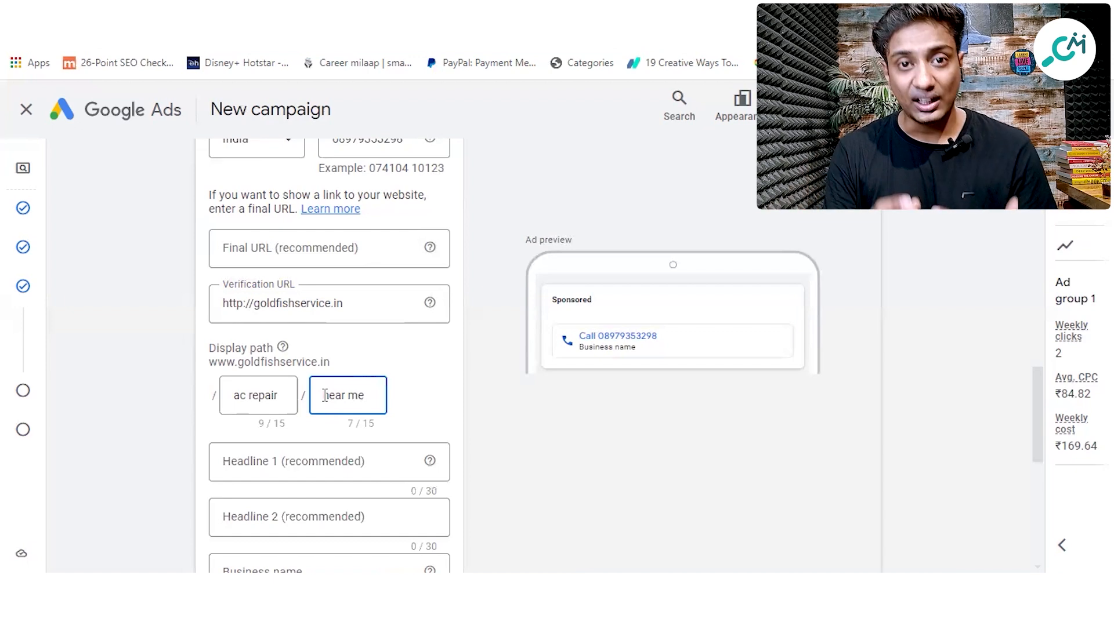
{"action": "left_click", "coordinate": [406, 403]}
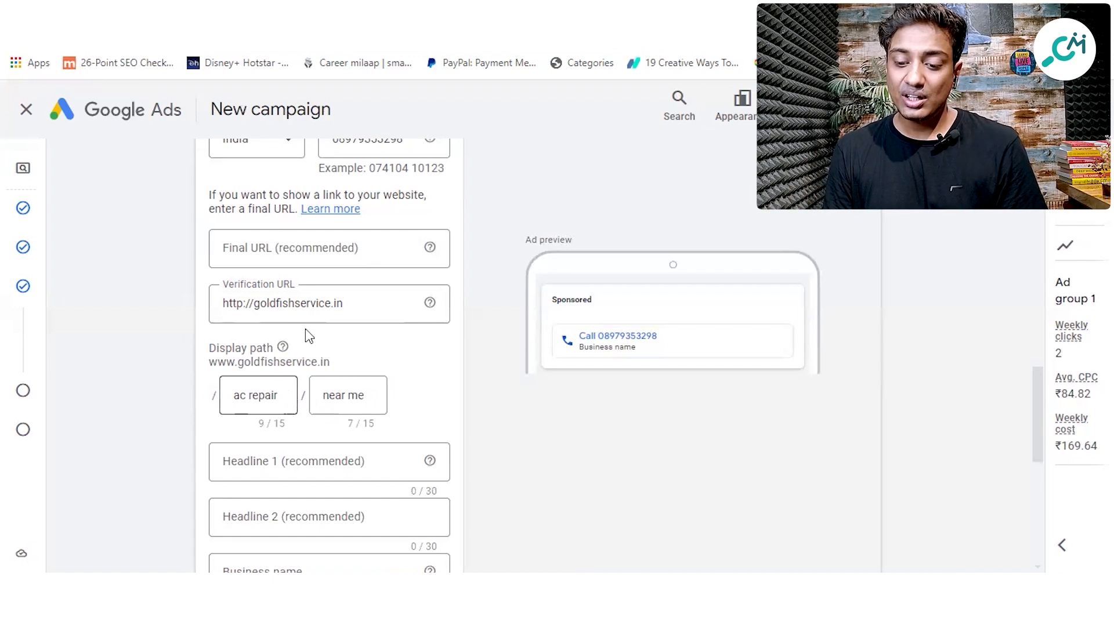
Find the AC headlines in the Excel sheet and enter "#1 AC Repairing Service" as the call ad's Headline 1 in Google Ads
{"action": "scroll", "coordinate": [381, 301], "scroll_direction": "down", "scroll_amount": 3}
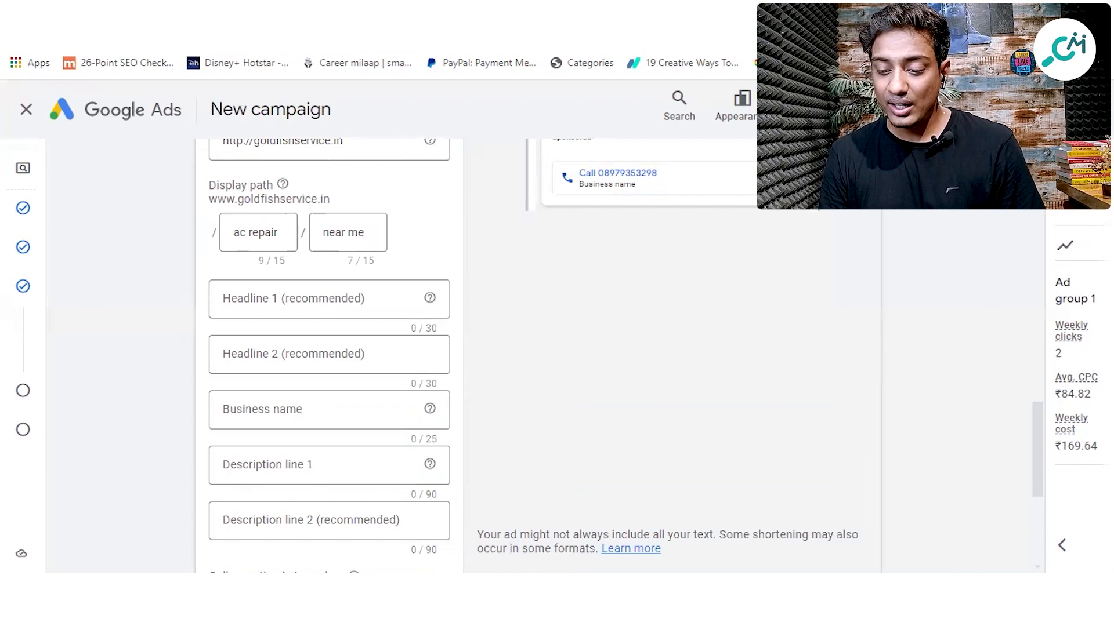
{"action": "key", "text": "alt+Tab"}
{"action": "scroll", "coordinate": [488, 481], "scroll_direction": "down", "scroll_amount": 8}
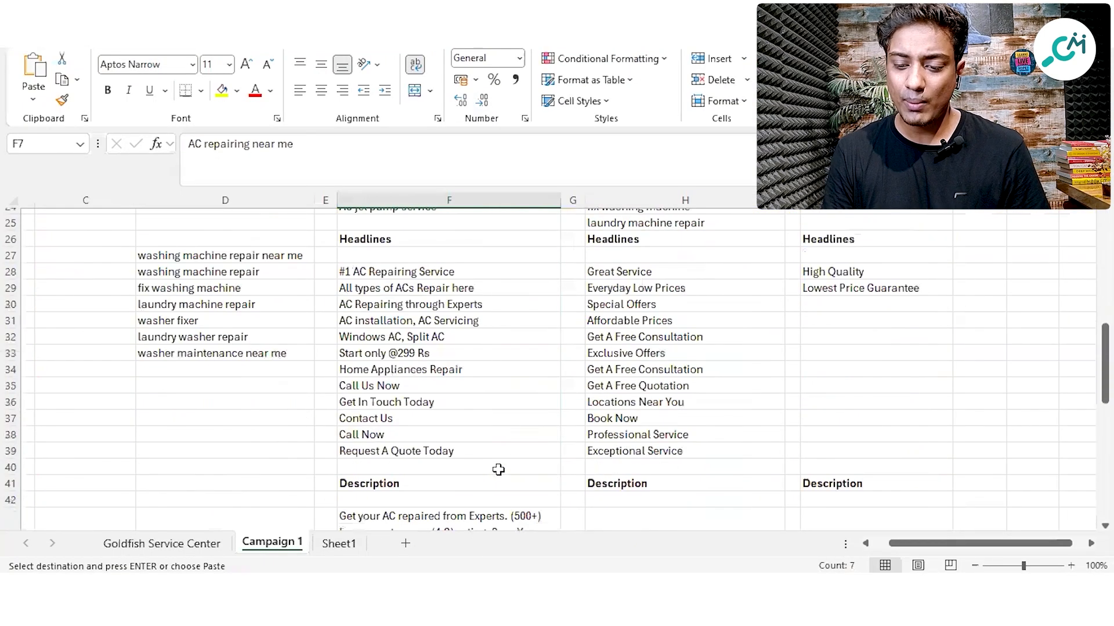
{"action": "left_click", "coordinate": [481, 406]}
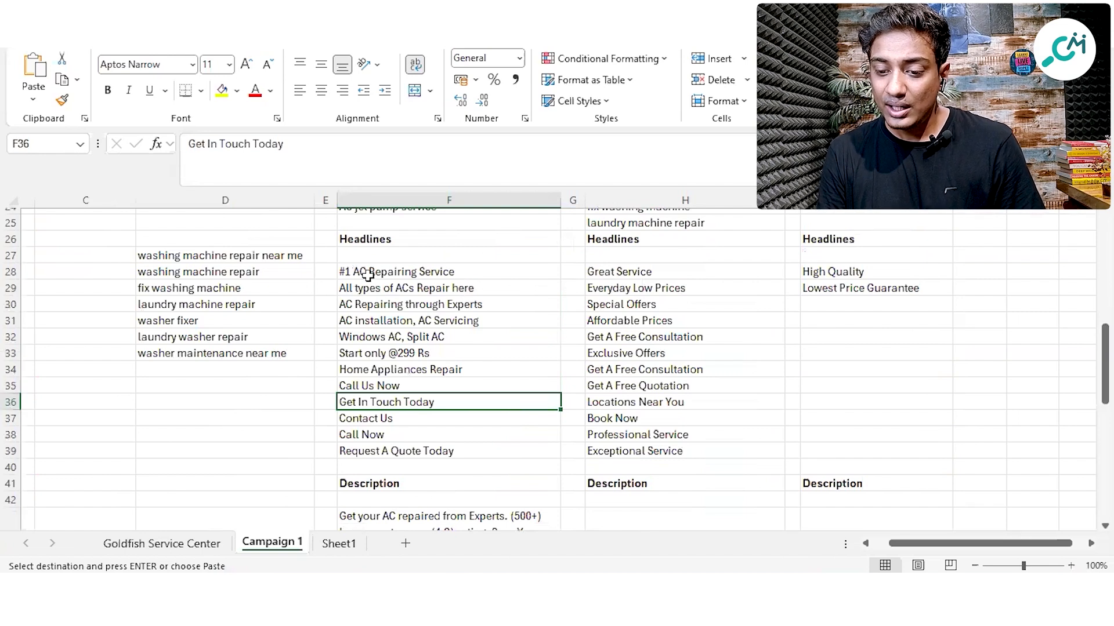
{"action": "left_click", "coordinate": [403, 276]}
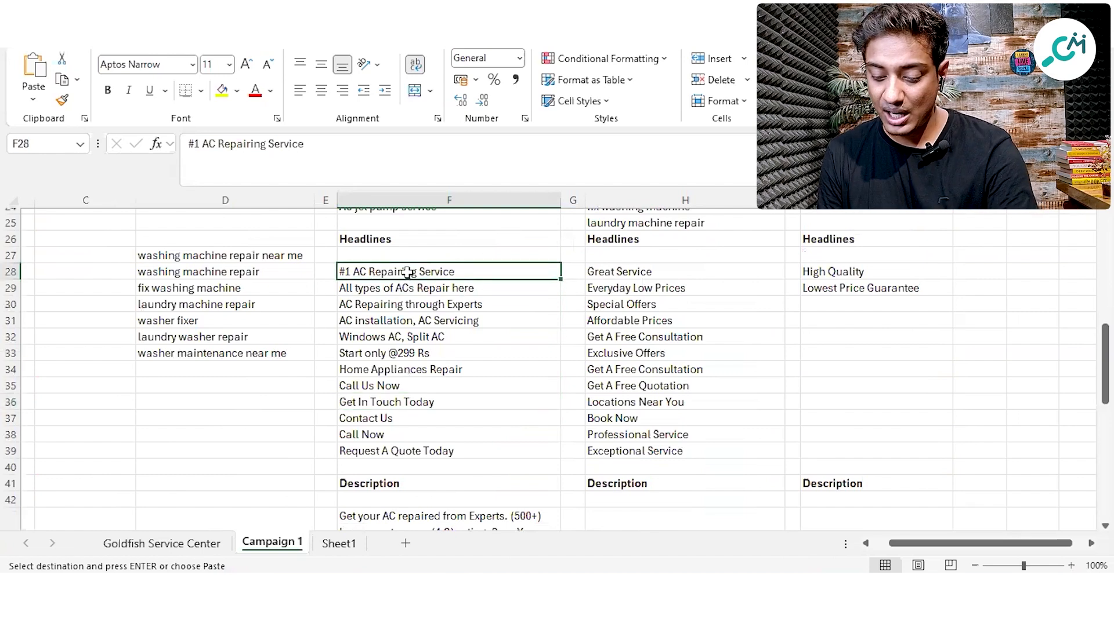
{"action": "key", "text": "alt+Tab"}
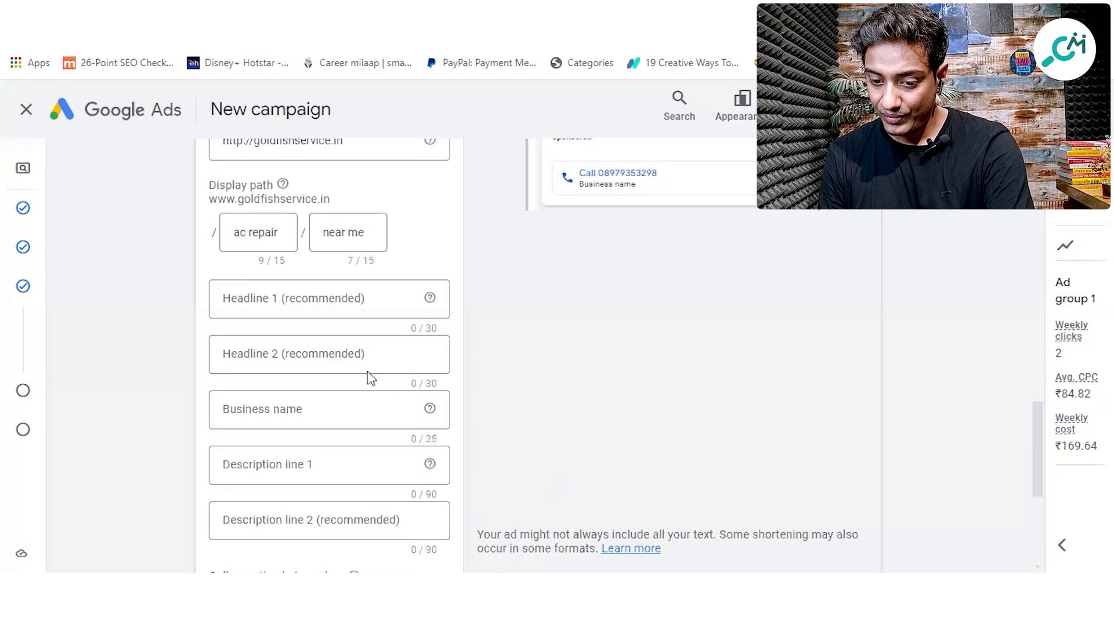
{"action": "left_click", "coordinate": [342, 298]}
{"action": "type", "text": "#1 AC Repairing Service"}
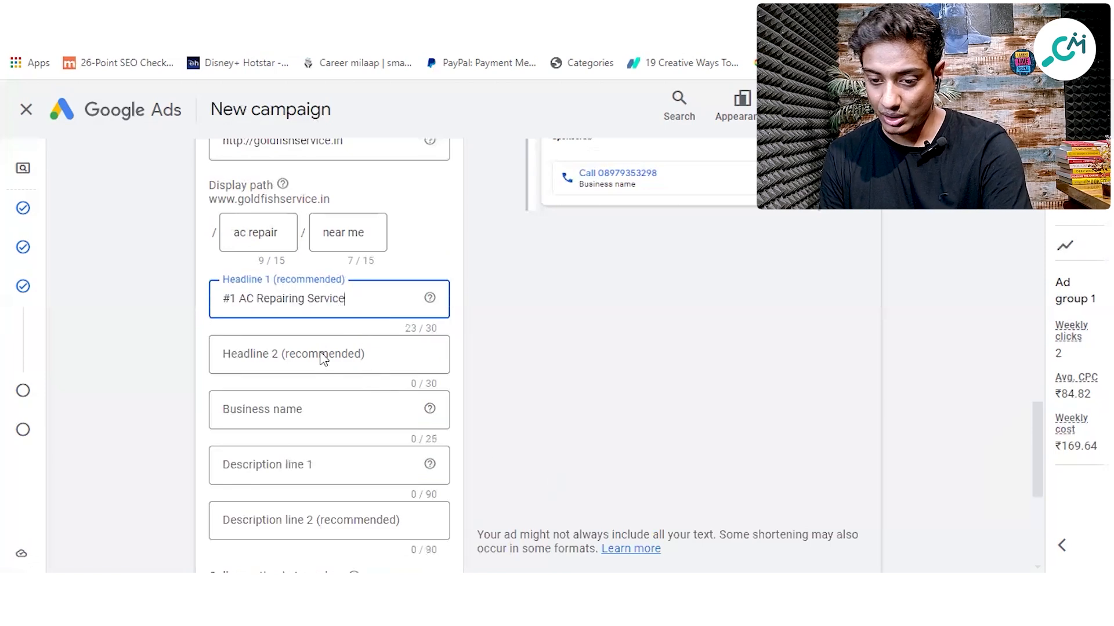
Copy "Urgent Service in 30 minutes" from the Excel sheet into Headline 2 and set the business name to "GildFish Service Center"
{"action": "left_click", "coordinate": [316, 367]}
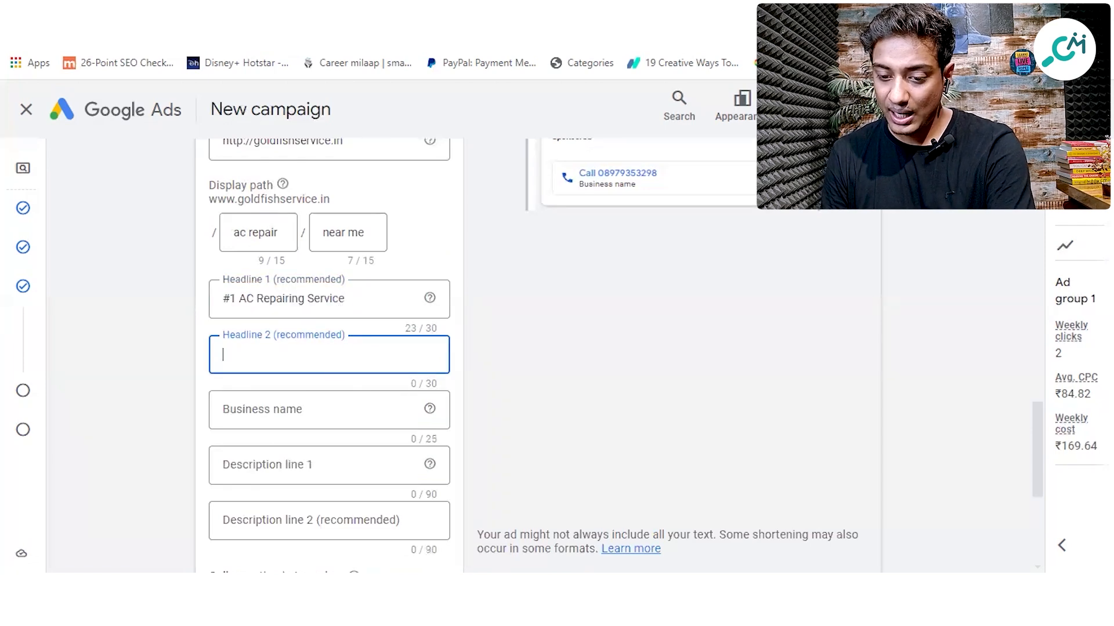
{"action": "key", "text": "alt+Tab"}
{"action": "scroll", "coordinate": [430, 288], "scroll_direction": "down", "scroll_amount": 6}
{"action": "left_click", "coordinate": [406, 369]}
{"action": "key", "text": "ctrl+c"}
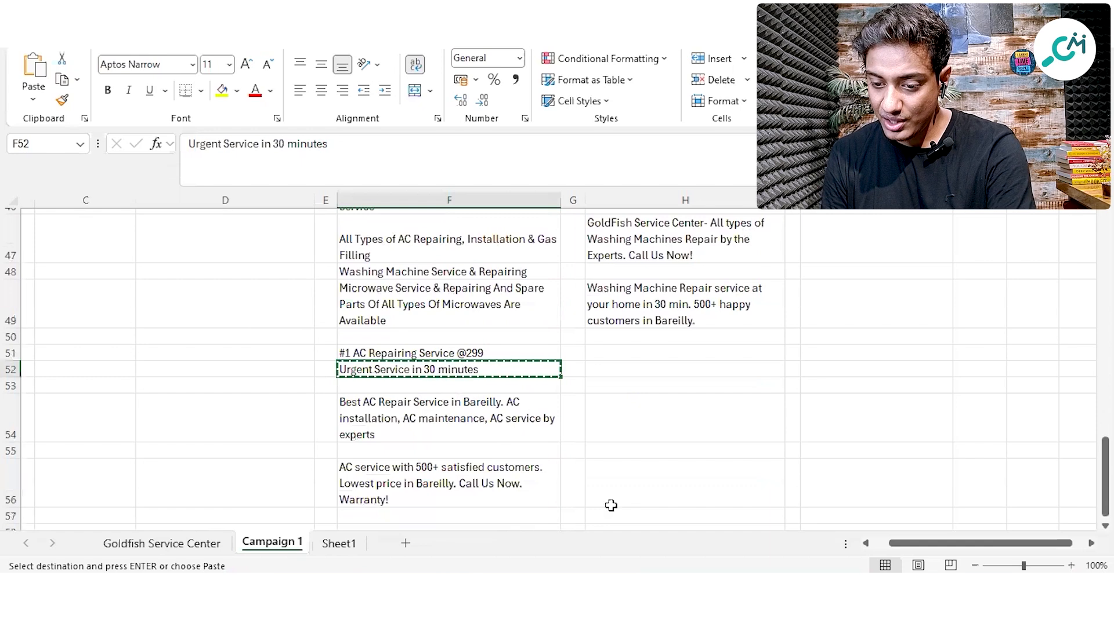
{"action": "key", "text": "alt+Tab"}
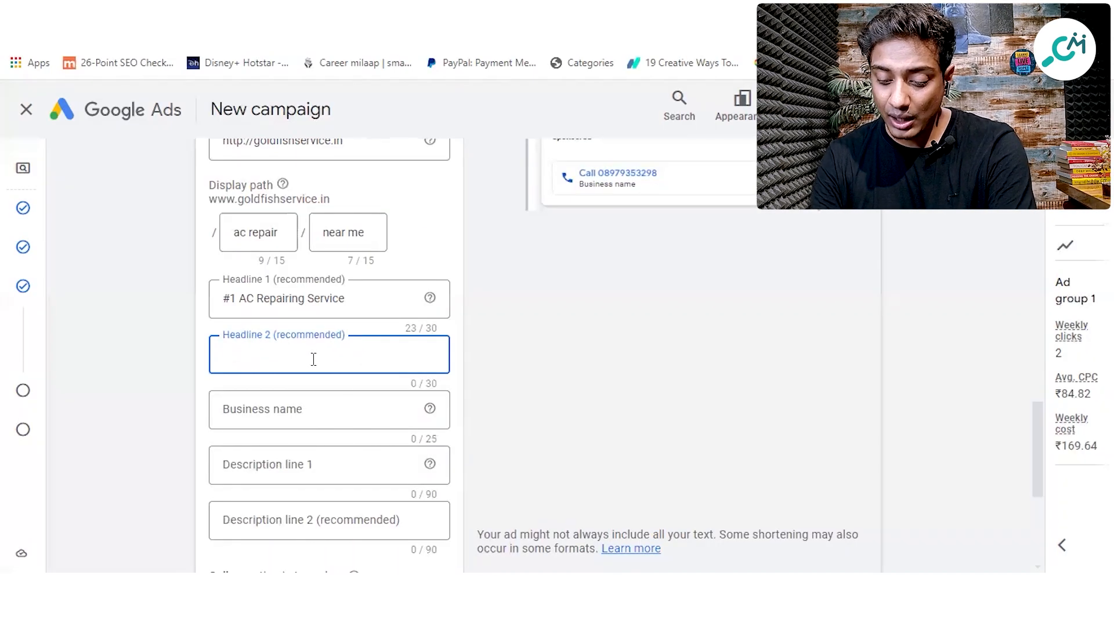
{"action": "key", "text": "ctrl+v"}
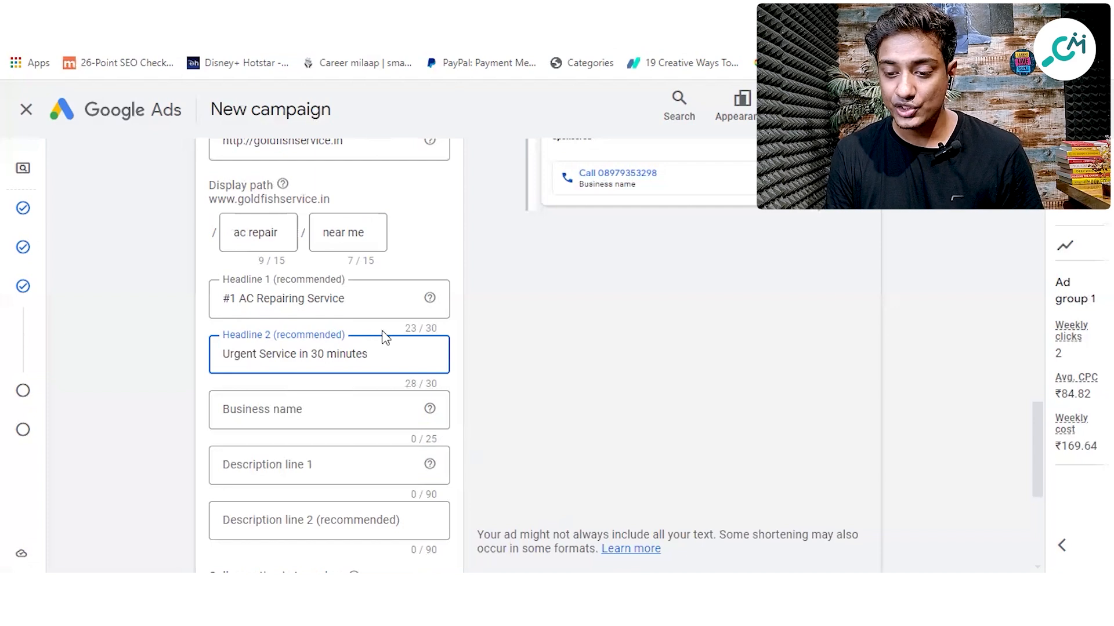
{"action": "left_click", "coordinate": [347, 413]}
{"action": "type", "text": "GildFish Service Center"}
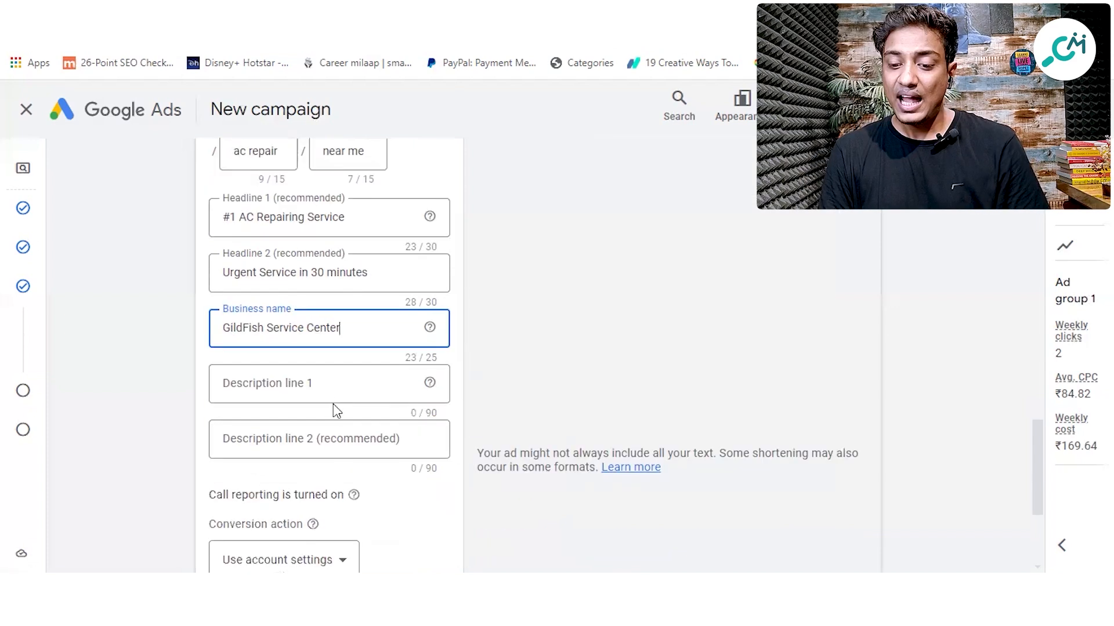
Copy "Best AC Repair Service in Bareilly. AC installation, AC maintenance, AC service by experts" from the Excel sheet into the call ad's description line 1
{"action": "left_click", "coordinate": [333, 384]}
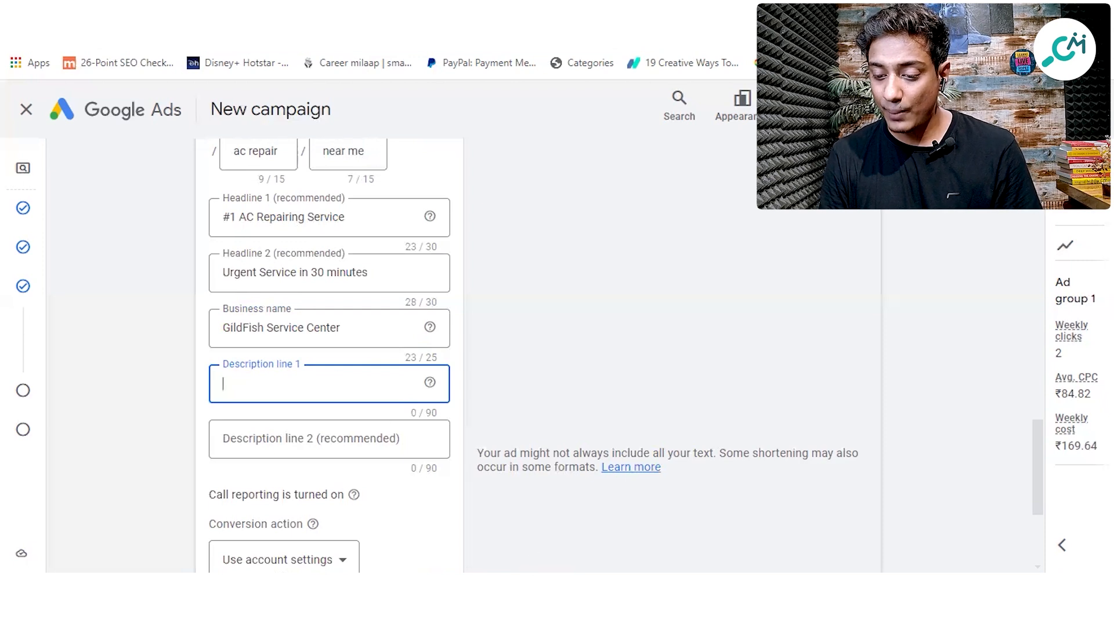
{"action": "key", "text": "alt+Tab"}
{"action": "scroll", "coordinate": [393, 435], "scroll_direction": "down", "scroll_amount": 1}
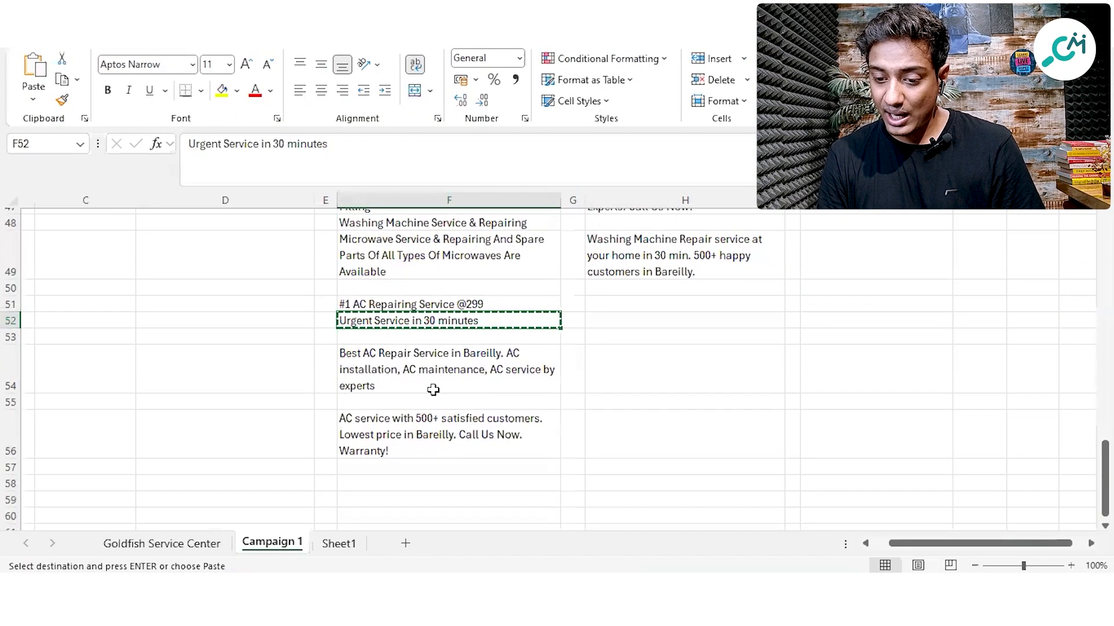
{"action": "left_click", "coordinate": [421, 370]}
{"action": "key", "text": "ctrl+c"}
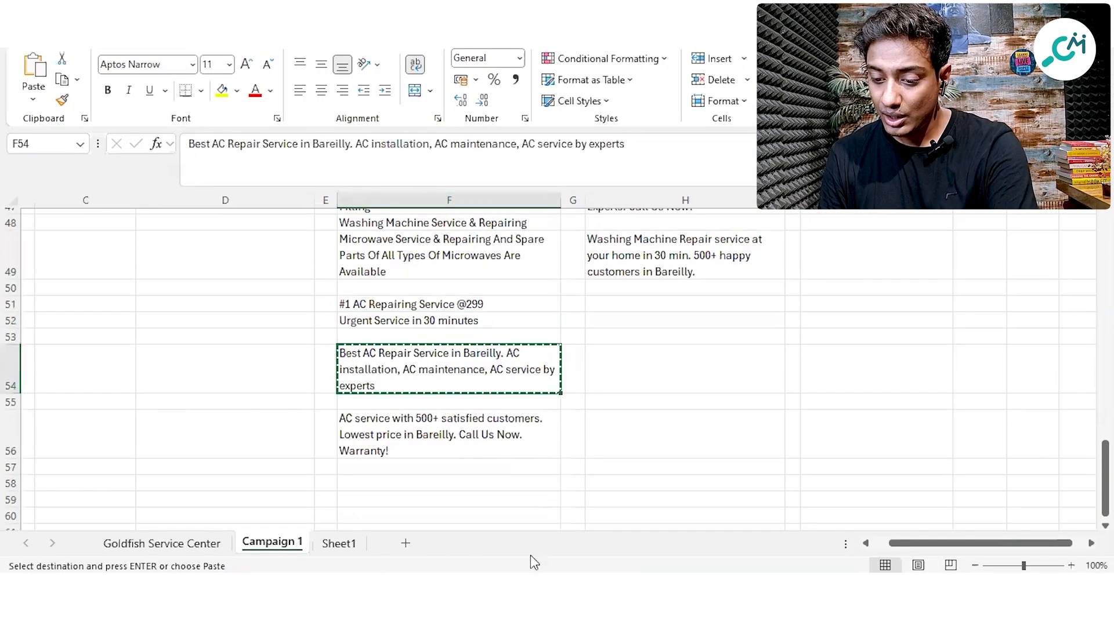
{"action": "key", "text": "alt+Tab"}
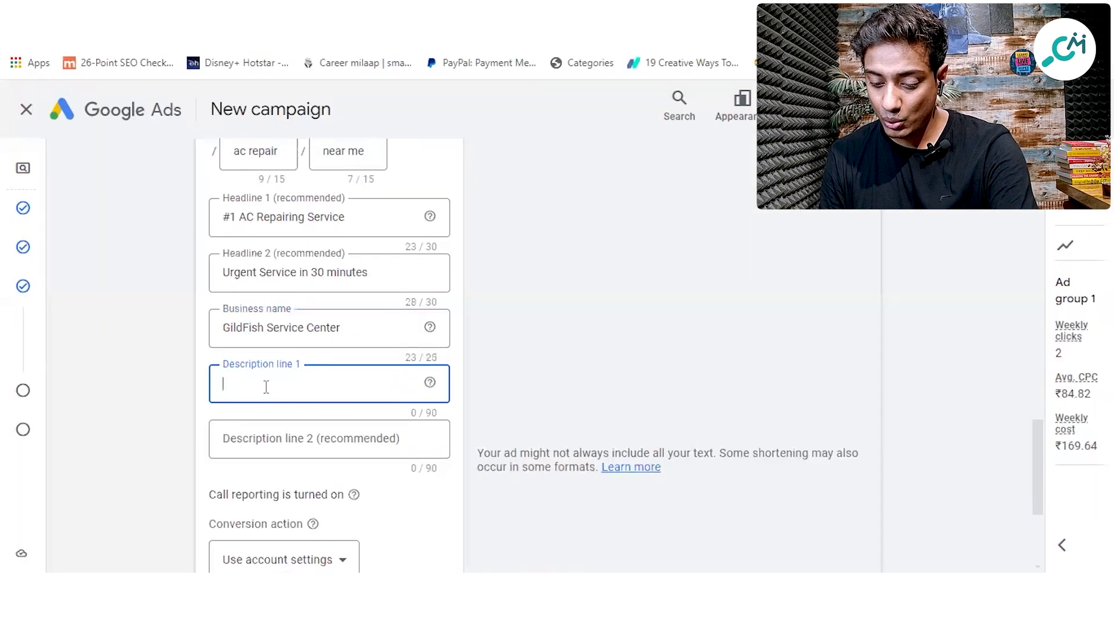
{"action": "key", "text": "ctrl+v"}
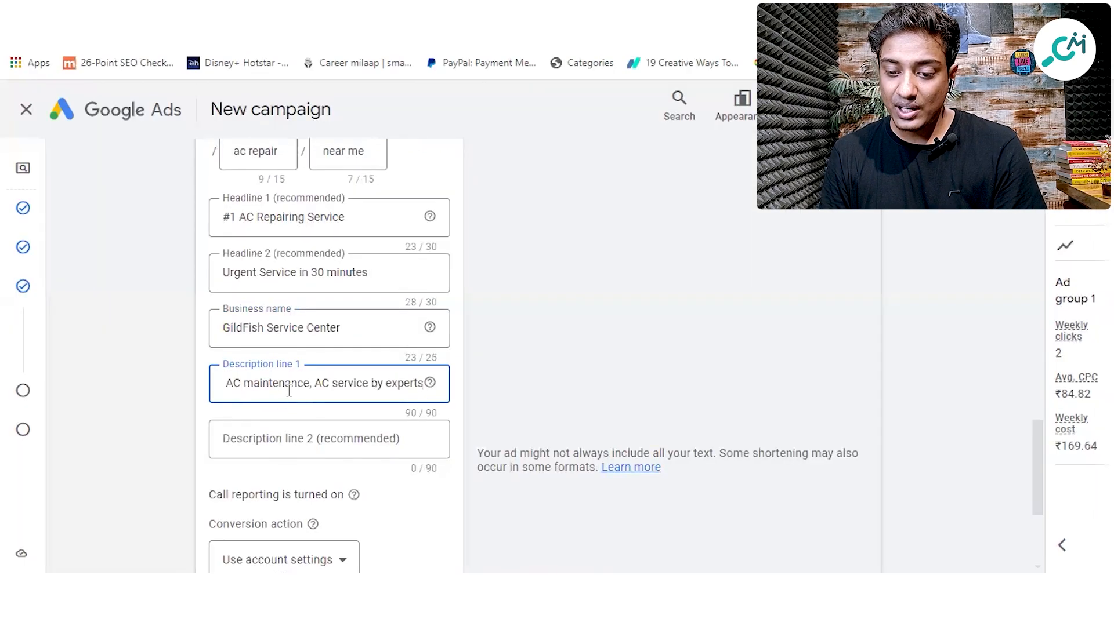
Review the text of description line 1 from its end back to its beginning
{"action": "key", "text": "Left"}
{"action": "key", "text": "Left"}
{"action": "key", "text": "Left"}
{"action": "key", "text": "Left"}
{"action": "key", "text": "Left"}
{"action": "key", "text": "Left"}
{"action": "key", "text": "Left"}
{"action": "key", "text": "Left"}
{"action": "key", "text": "Left"}
{"action": "key", "text": "Left"}
{"action": "key", "text": "Left"}
{"action": "key", "text": "Left"}
{"action": "key", "text": "Left"}
{"action": "key", "text": "Left"}
{"action": "key", "text": "Left"}
{"action": "key", "text": "Left"}
{"action": "key", "text": "Left"}
{"action": "key", "text": "Left"}
{"action": "key", "text": "Left"}
{"action": "key", "text": "Left"}
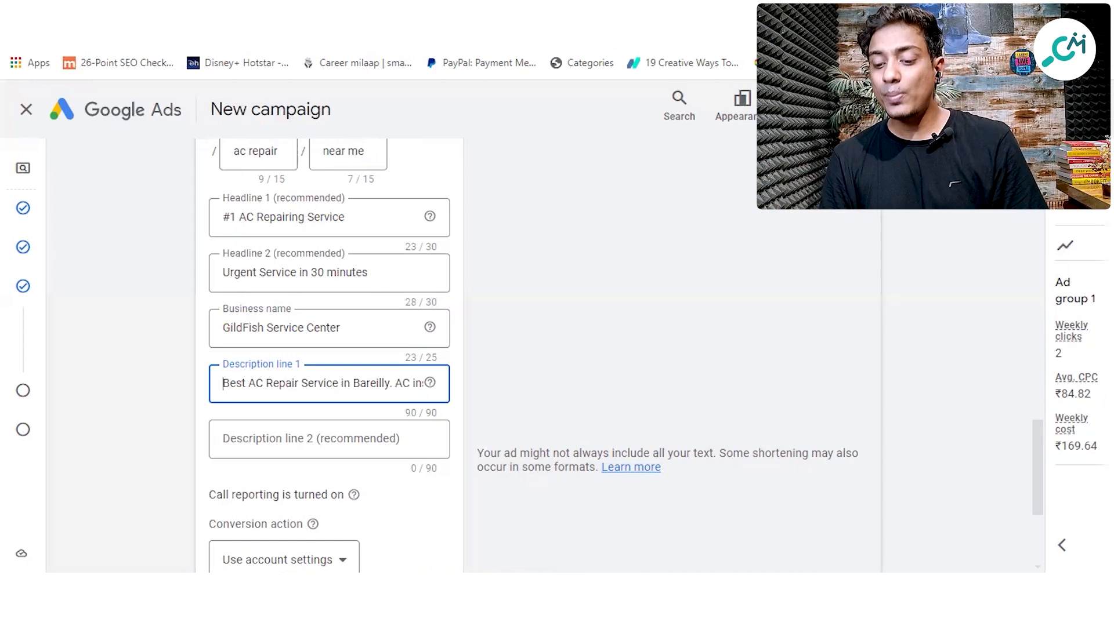
Copy "AC service with 500+ satisfied customers. Lowest price in Bareilly. Call Us Now. Warranty!" from the Excel sheet into description line 2 in Google Ads
{"action": "key", "text": "alt+Tab"}
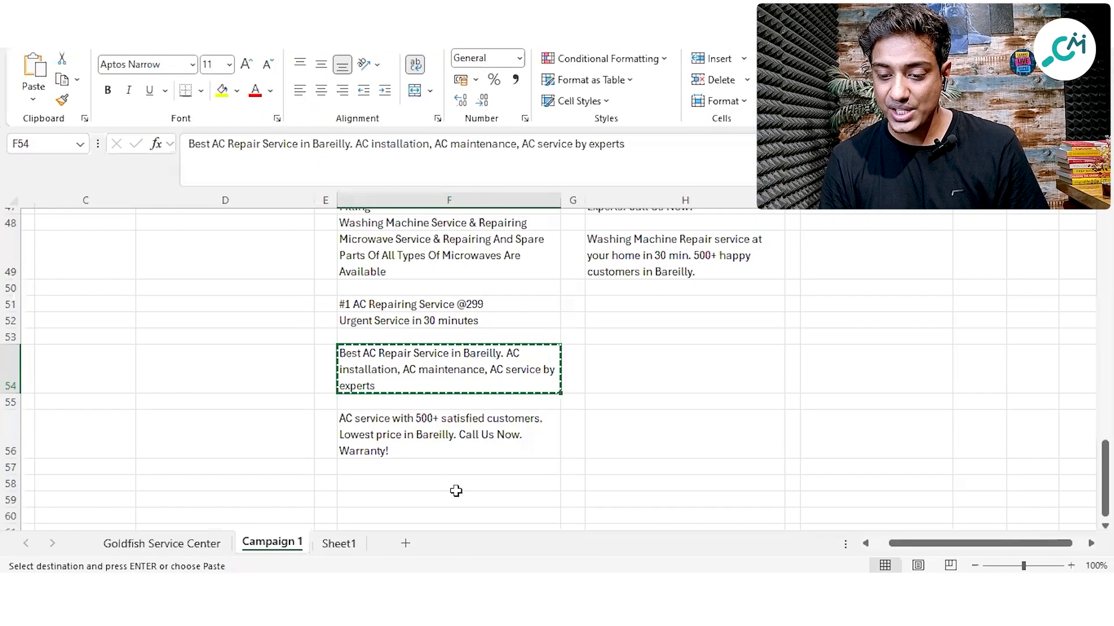
{"action": "left_click", "coordinate": [440, 439]}
{"action": "key", "text": "alt+Tab"}
{"action": "left_click", "coordinate": [294, 437]}
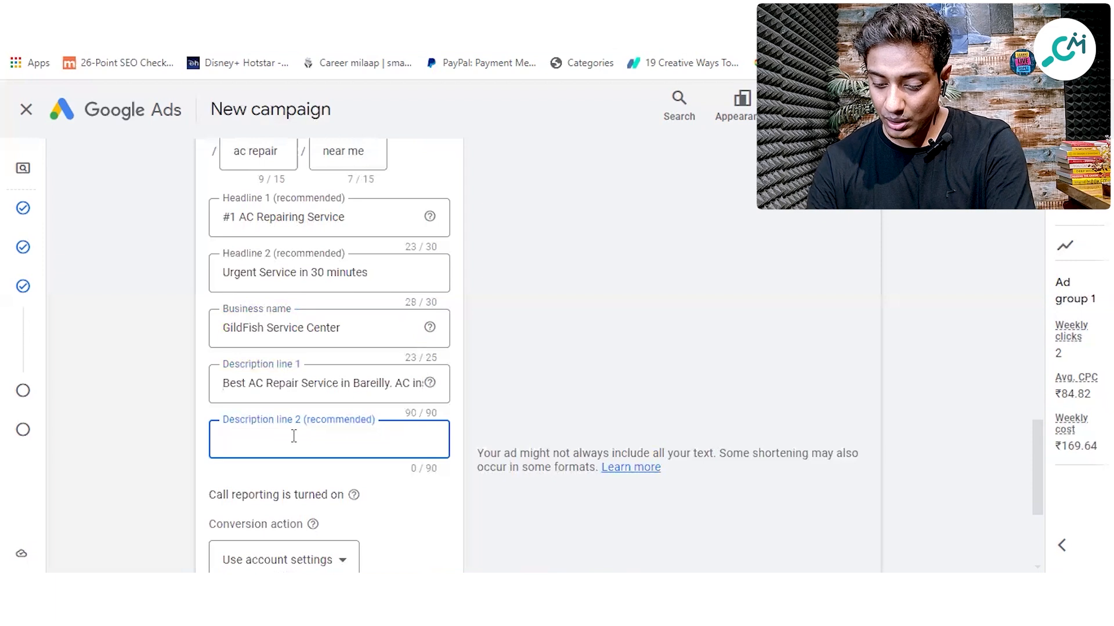
{"action": "key", "text": "ctrl+v"}
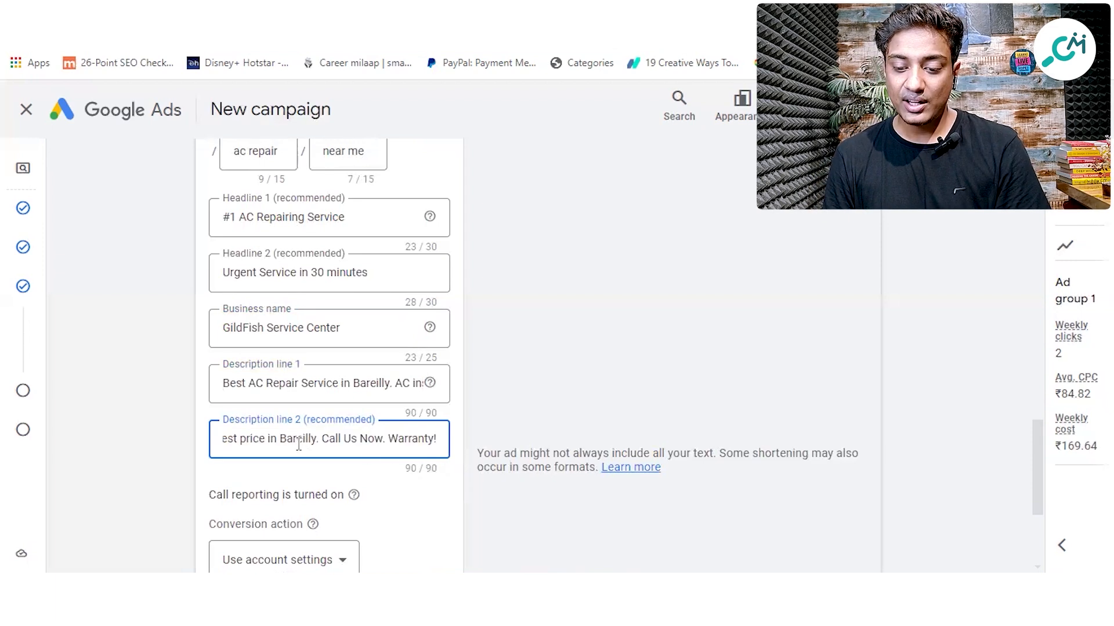
Assign the existing phone call lead conversion action to the call ad and finish creating the ad
{"action": "scroll", "coordinate": [343, 460], "scroll_direction": "down", "scroll_amount": 3}
{"action": "left_click", "coordinate": [323, 416]}
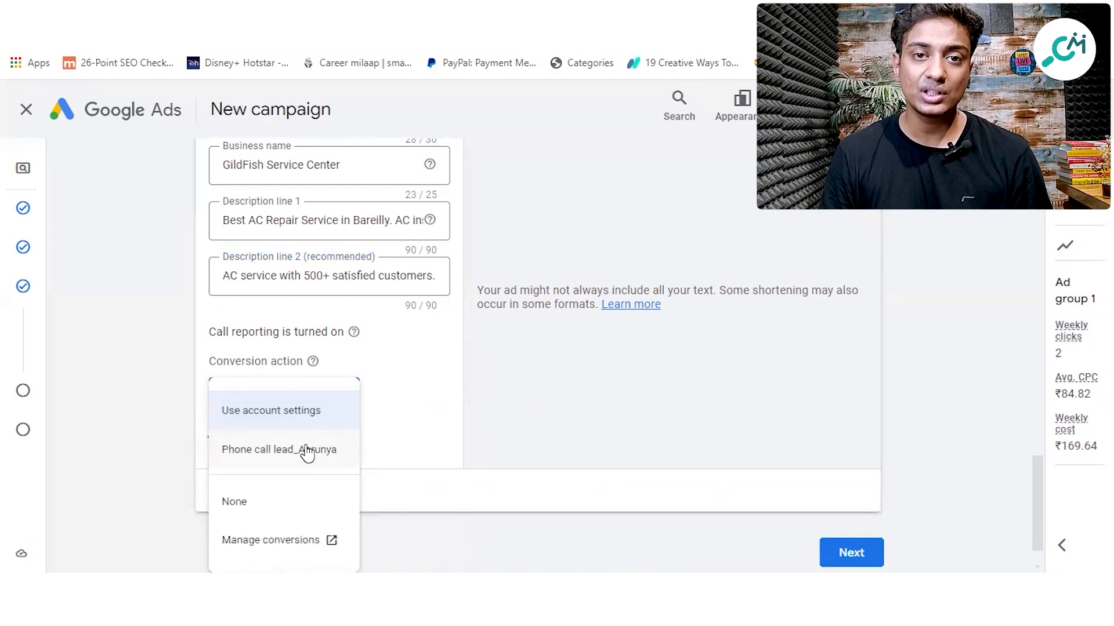
{"action": "left_click", "coordinate": [307, 451]}
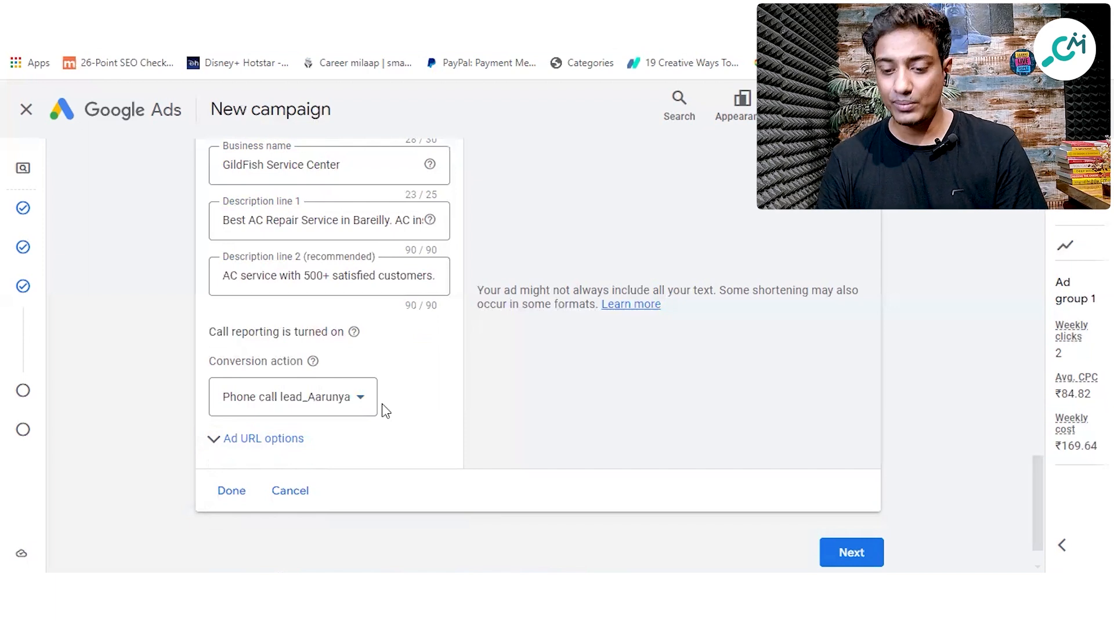
{"action": "scroll", "coordinate": [468, 454], "scroll_direction": "down", "scroll_amount": 1}
{"action": "left_click", "coordinate": [229, 457]}
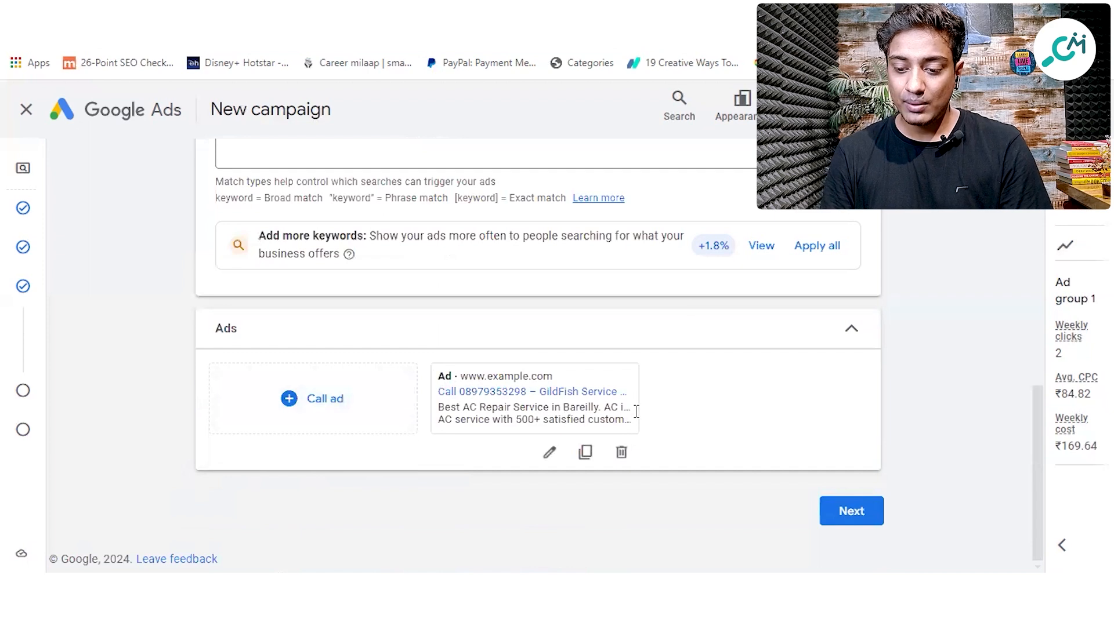
Check the ad group's keywords and call ad, and set a custom average daily budget of ₹500 for the campaign
{"action": "scroll", "coordinate": [632, 405], "scroll_direction": "up", "scroll_amount": 6}
{"action": "scroll", "coordinate": [639, 413], "scroll_direction": "down", "scroll_amount": 10}
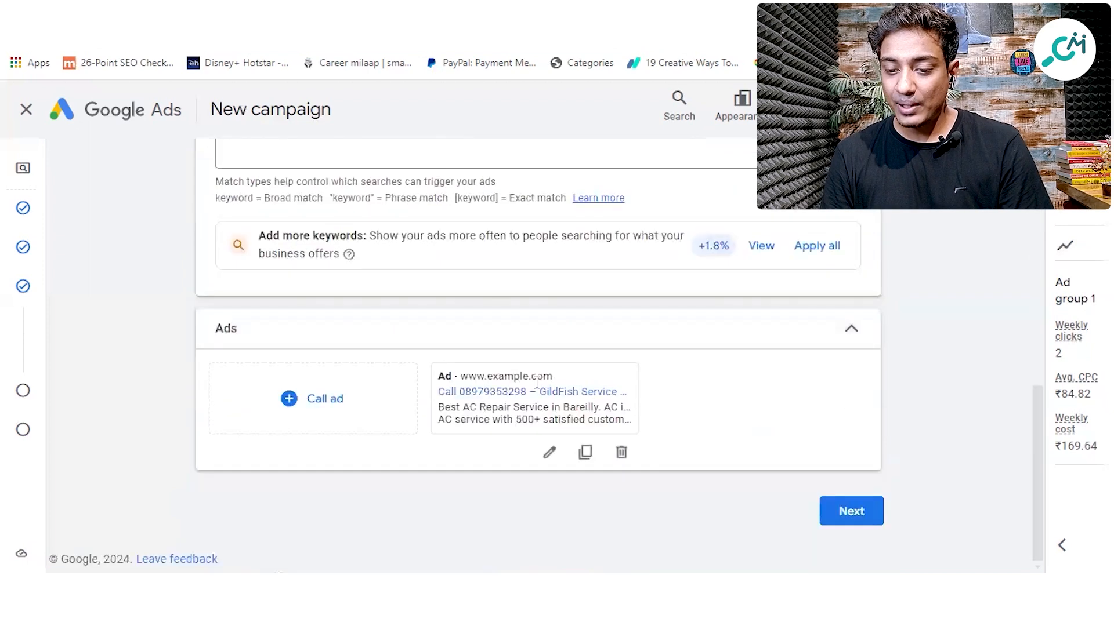
{"action": "scroll", "coordinate": [515, 363], "scroll_direction": "up", "scroll_amount": 9}
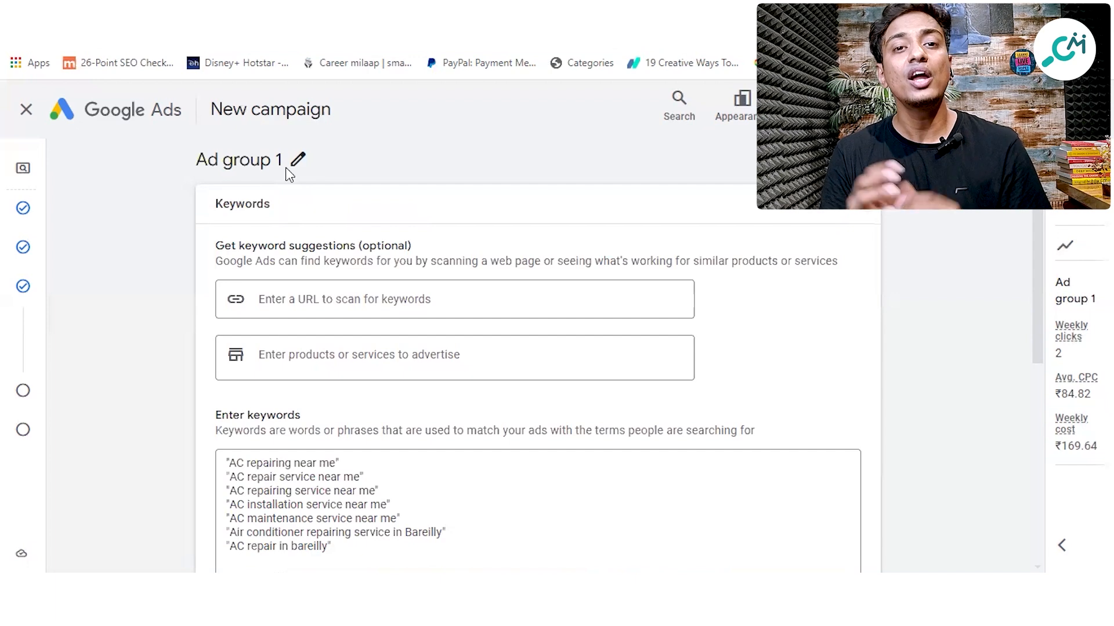
{"action": "scroll", "coordinate": [890, 420], "scroll_direction": "down", "scroll_amount": 8}
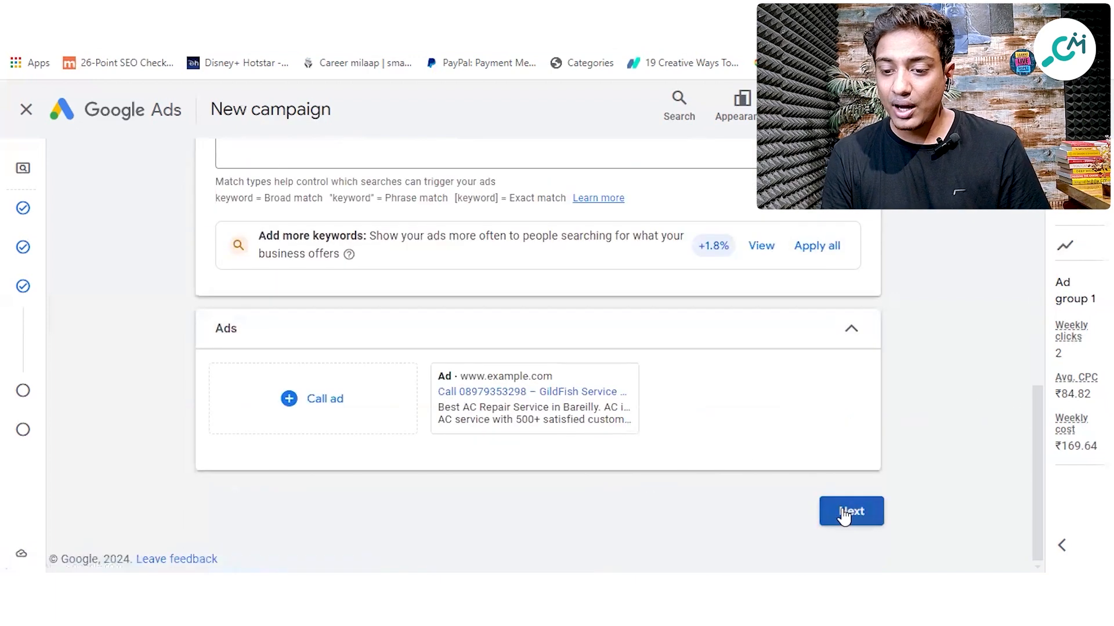
{"action": "left_click", "coordinate": [841, 511]}
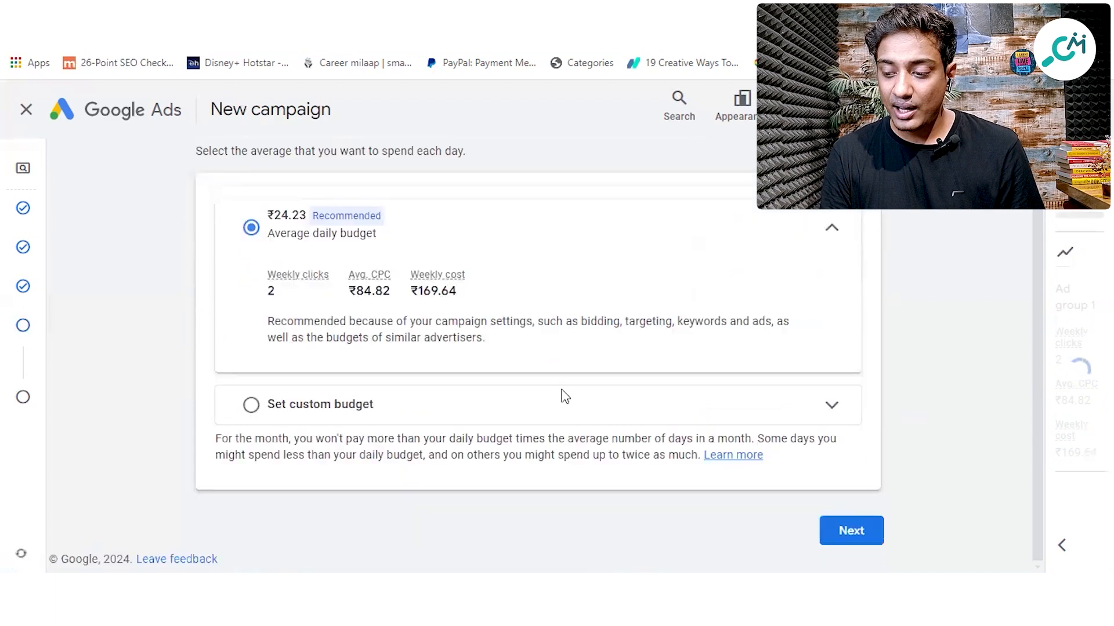
{"action": "left_click", "coordinate": [580, 471]}
{"action": "left_click", "coordinate": [341, 381]}
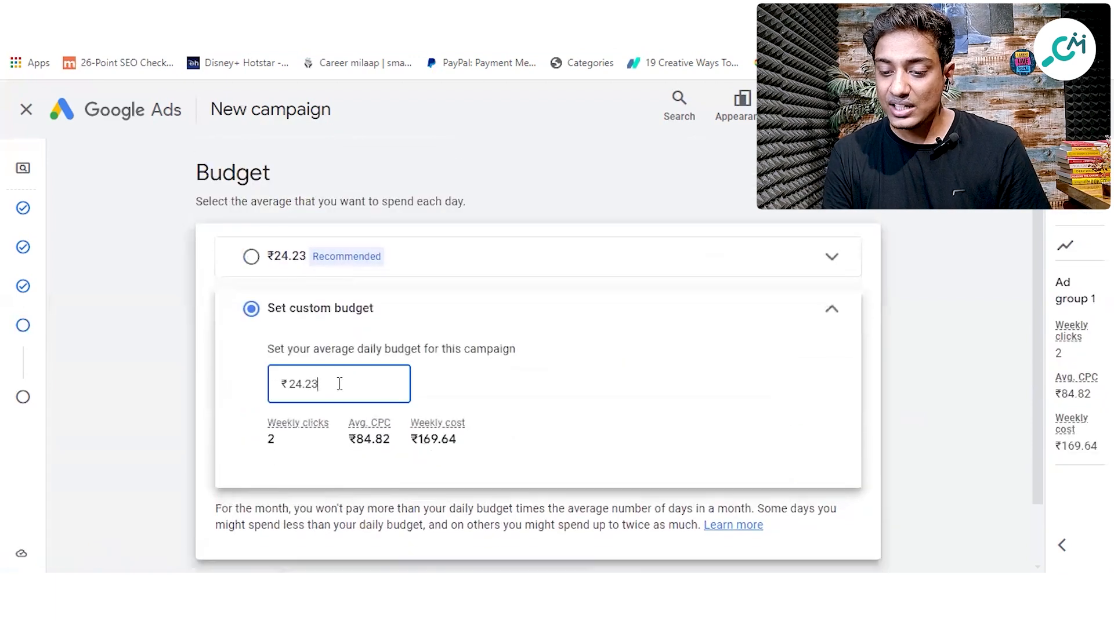
{"action": "key", "text": "ctrl+a"}
{"action": "type", "text": "500"}
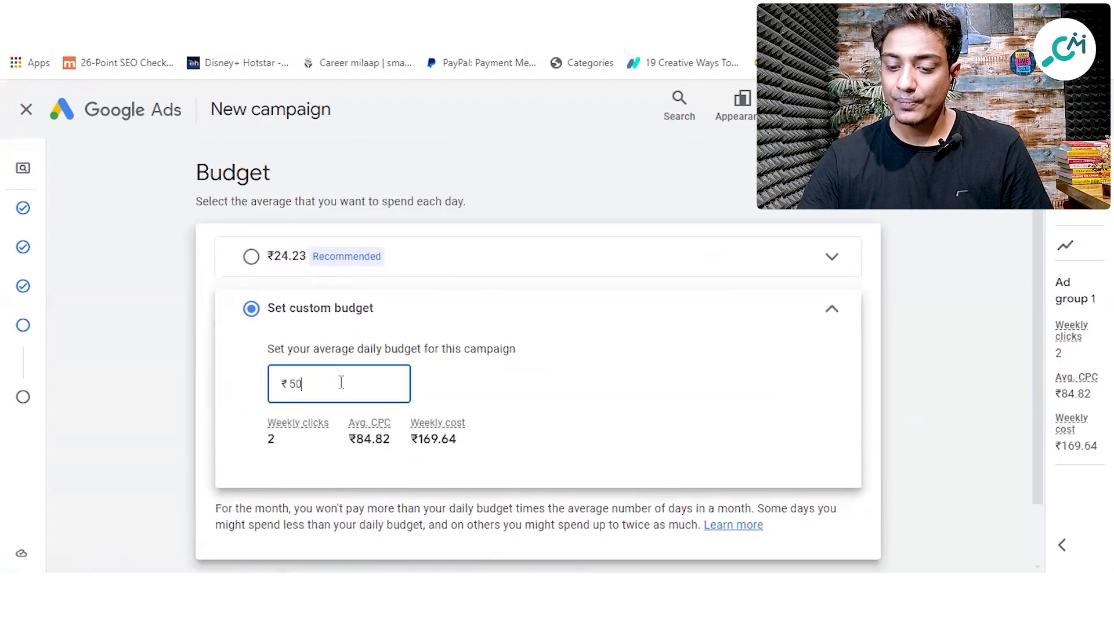
{"action": "left_click", "coordinate": [780, 377]}
{"action": "scroll", "coordinate": [774, 379], "scroll_direction": "down", "scroll_amount": 1}
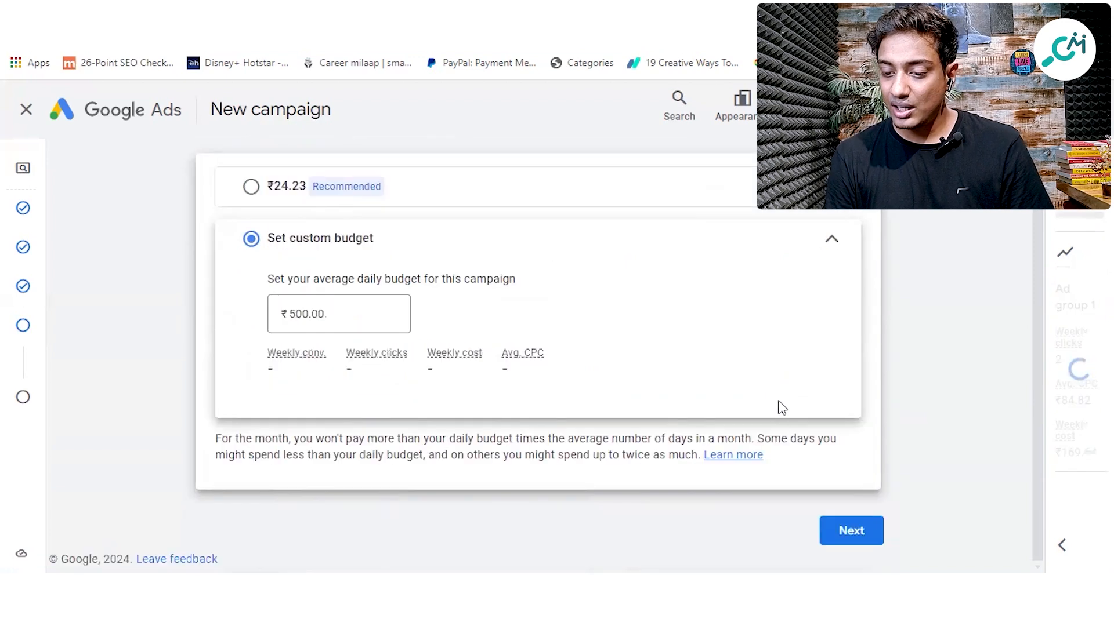
Continue to the campaign summary, review its settings, keywords and budget, and publish the campaign
{"action": "left_click", "coordinate": [828, 525]}
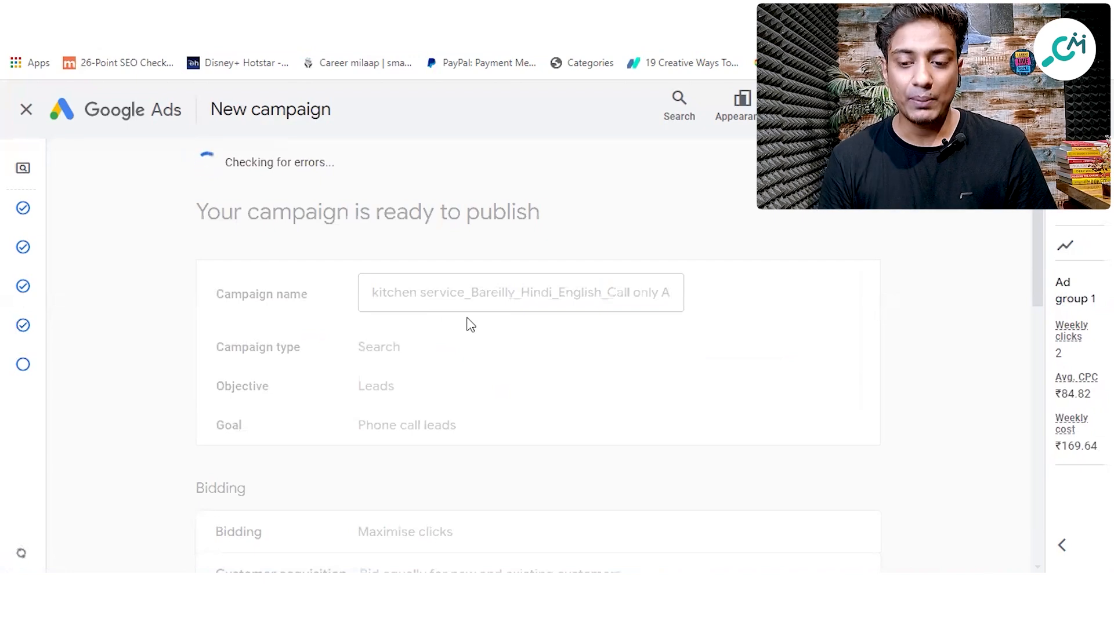
{"action": "scroll", "coordinate": [470, 326], "scroll_direction": "down", "scroll_amount": 15}
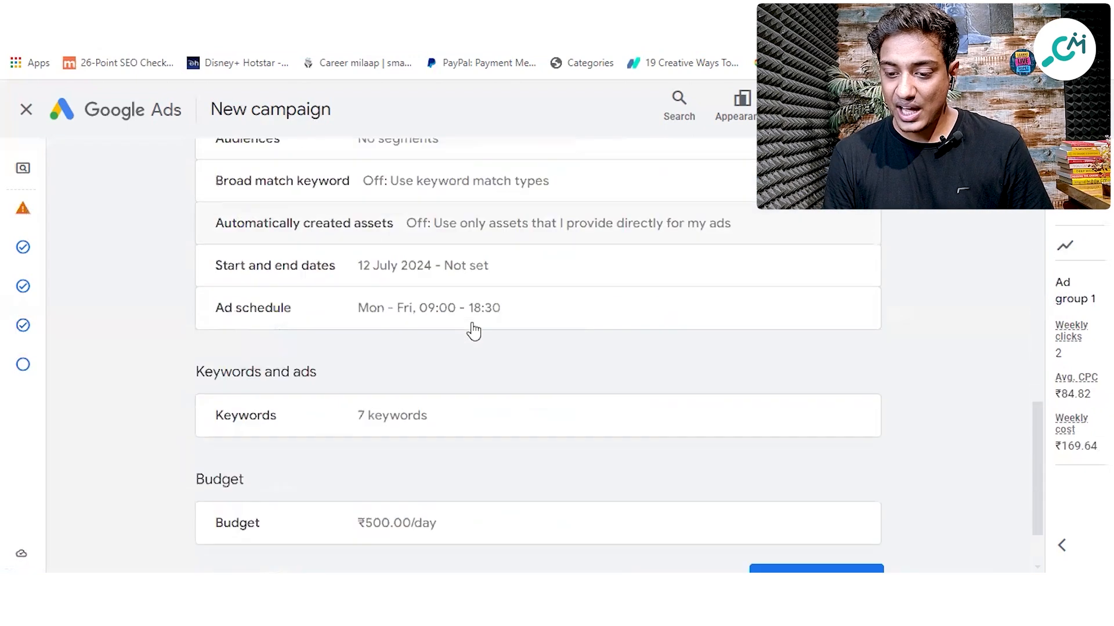
{"action": "scroll", "coordinate": [472, 330], "scroll_direction": "up", "scroll_amount": 4}
{"action": "scroll", "coordinate": [493, 327], "scroll_direction": "up", "scroll_amount": 8}
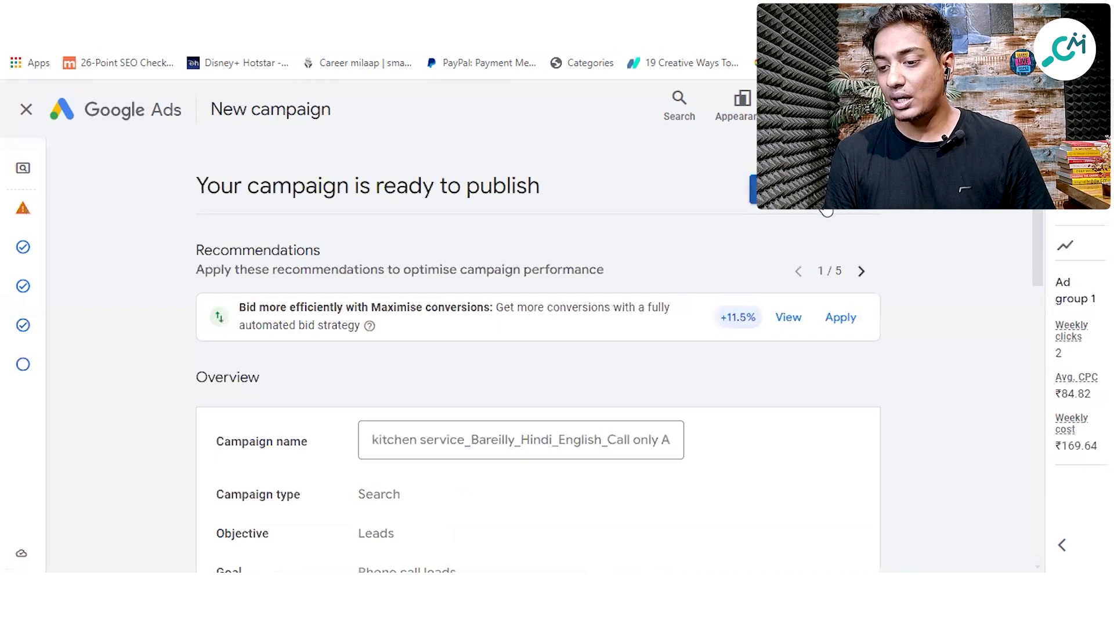
{"action": "left_click", "coordinate": [824, 206]}
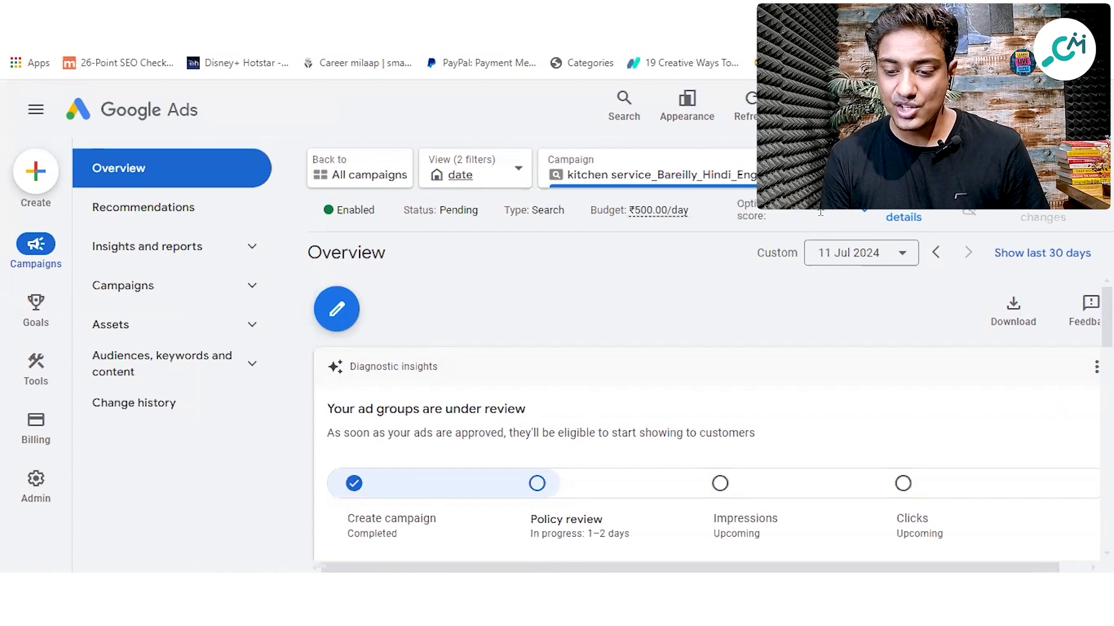
Look over the published campaign's diagnostic insights and open the campaigns list to view its status
{"action": "scroll", "coordinate": [510, 321], "scroll_direction": "down", "scroll_amount": 5}
{"action": "scroll", "coordinate": [517, 337], "scroll_direction": "up", "scroll_amount": 4}
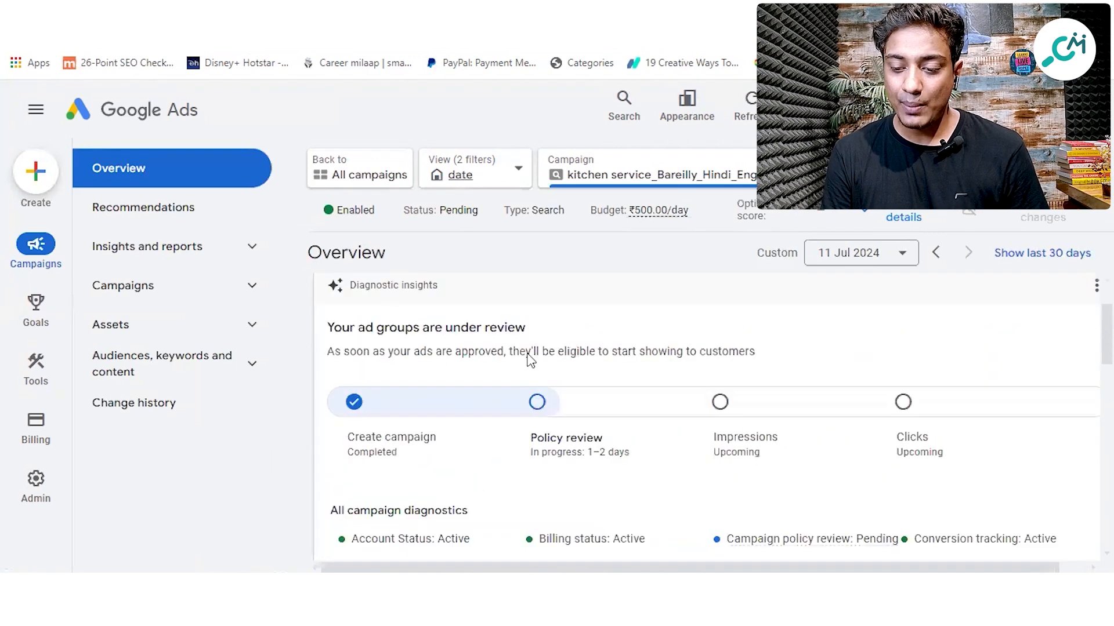
{"action": "left_click", "coordinate": [229, 298]}
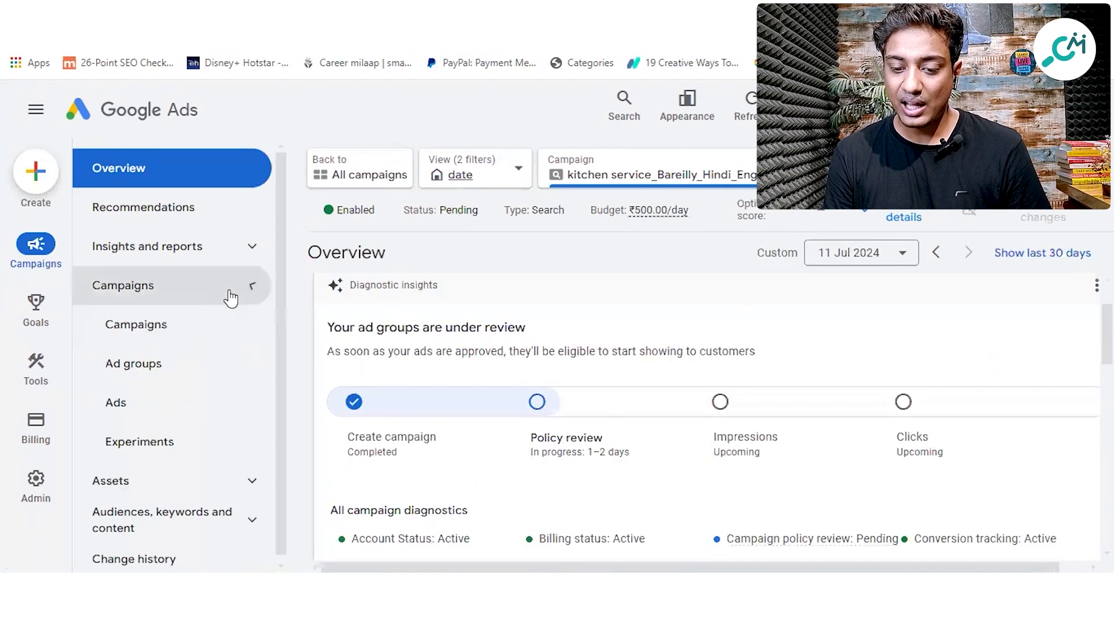
{"action": "left_click", "coordinate": [174, 325]}
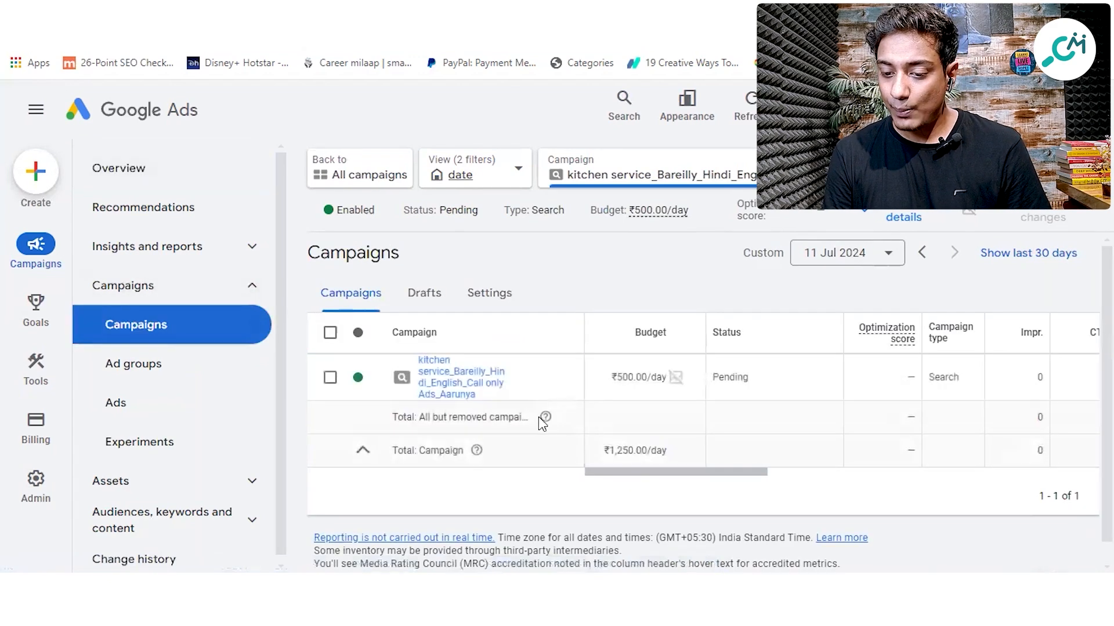